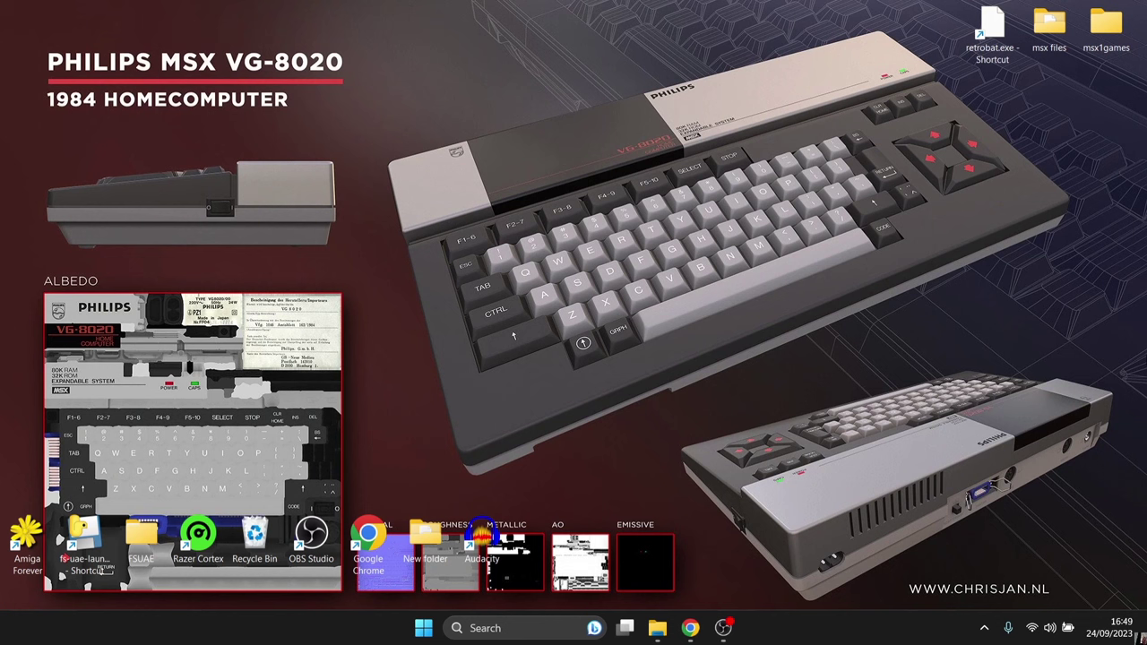
- Launch RetroBat from its desktop shortcut and open the Missing BIOS Check in the game settings
double_click(989, 41)
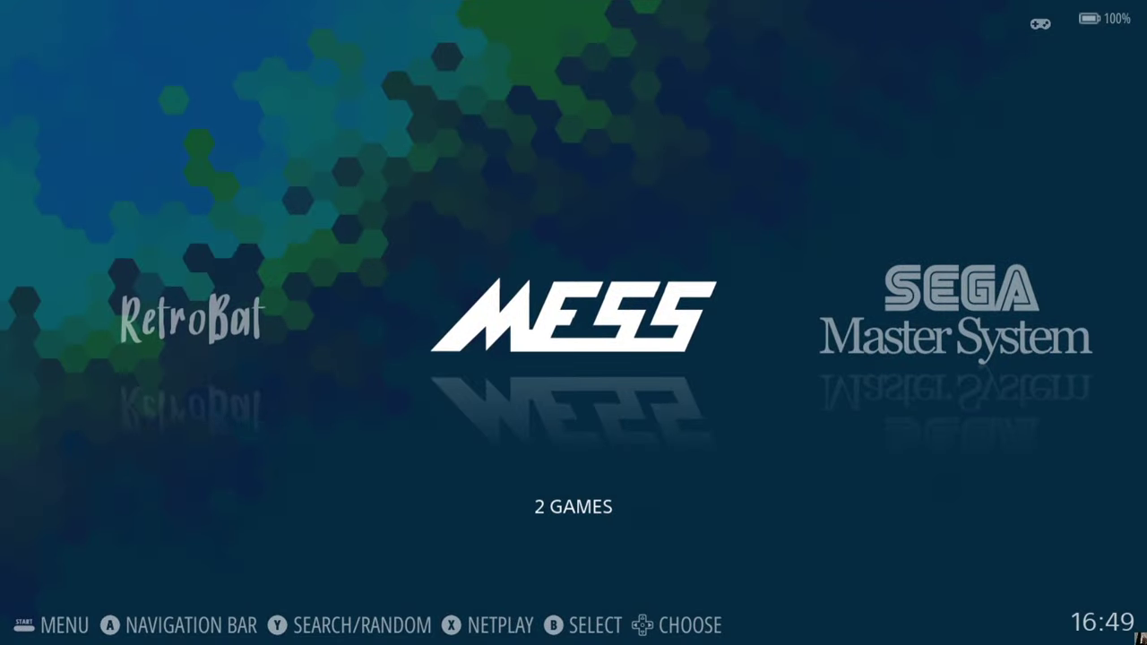
key(Right)
key(Right)
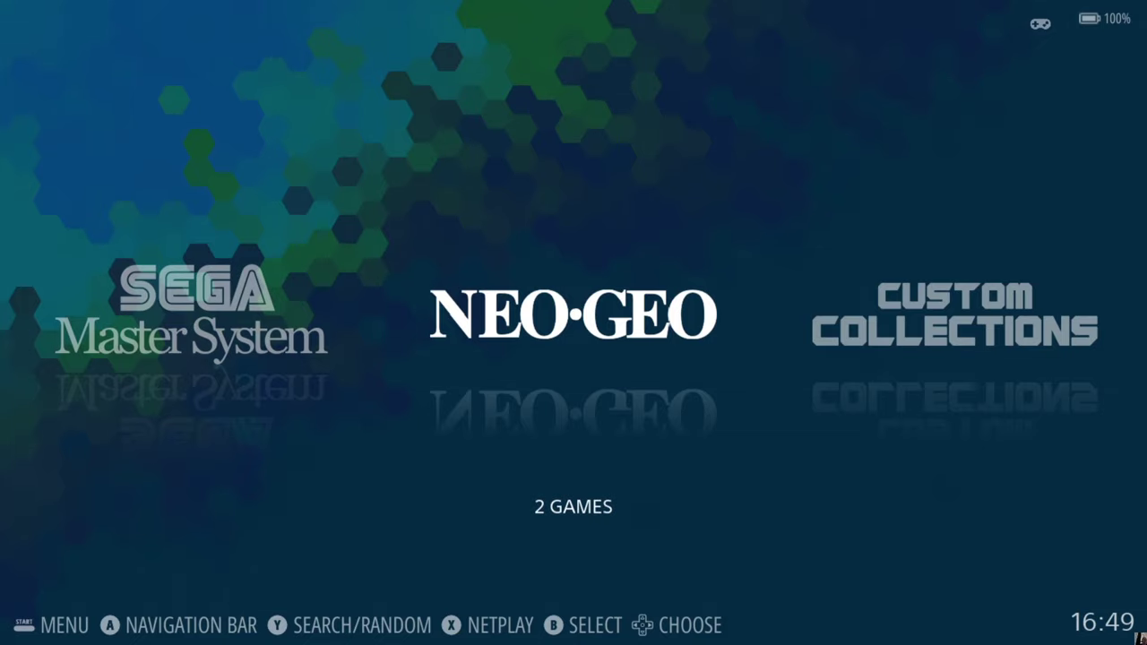
key(Escape)
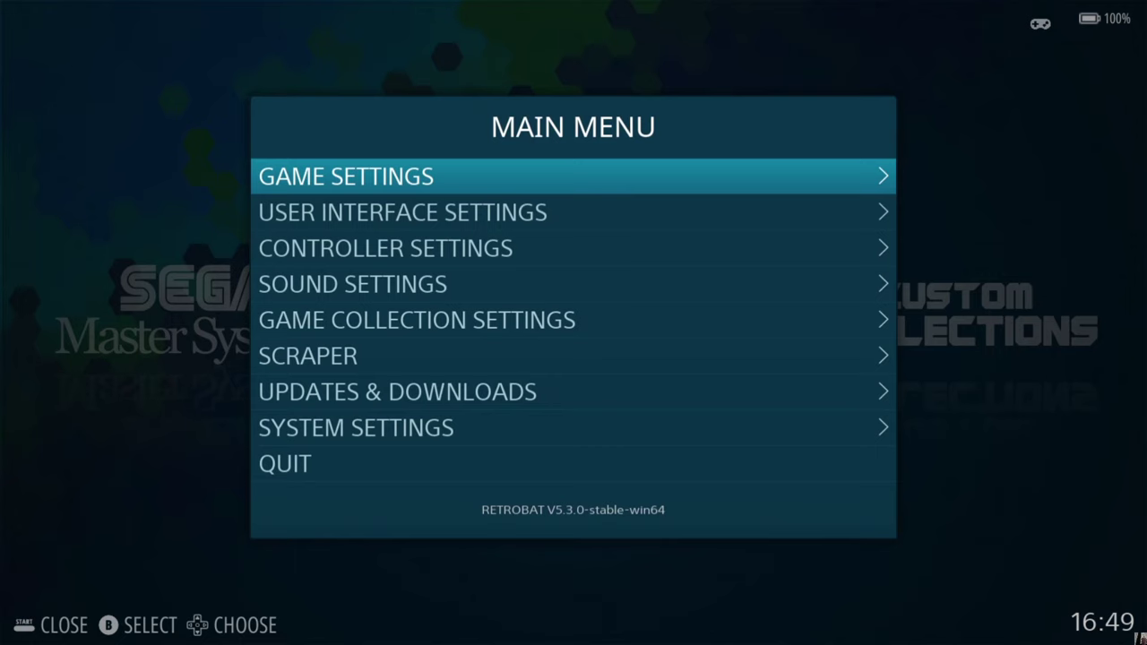
key(Return)
key(Up)
key(Up)
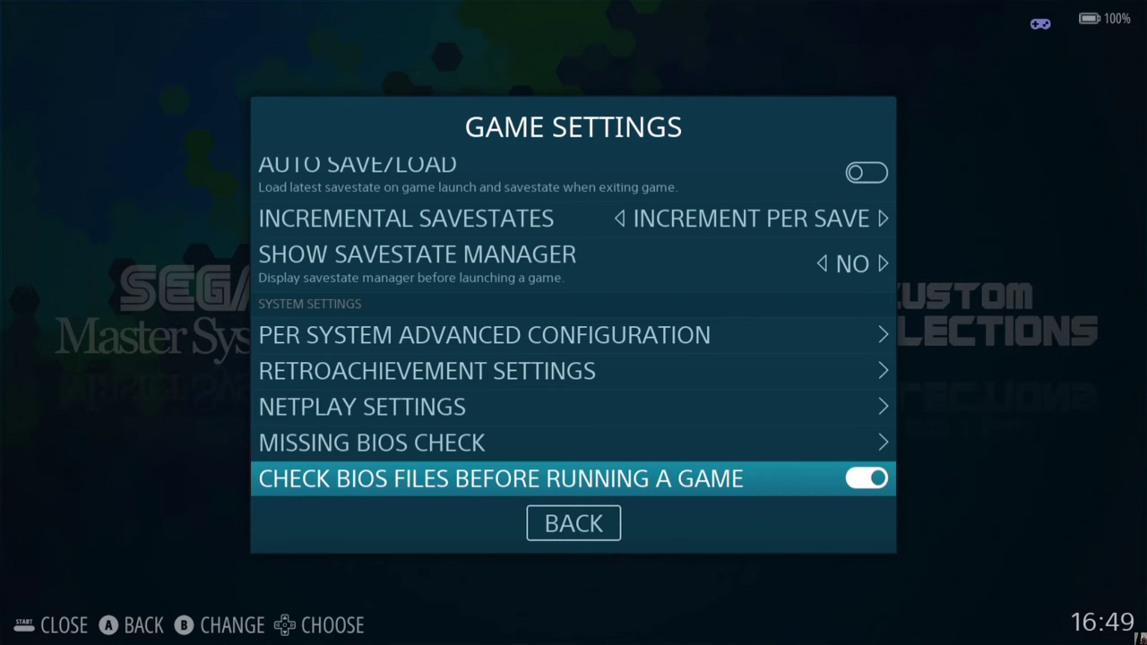
key(Up)
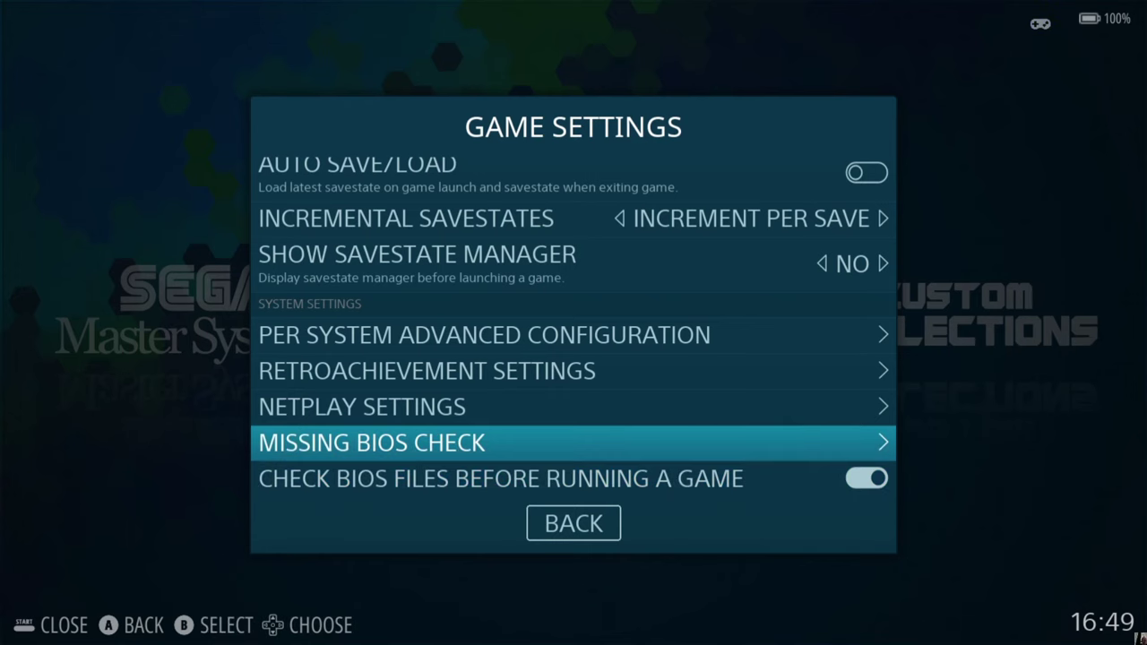
key(Return)
- Look through the missing BIOS list from its end back to the msx section
key(Up)
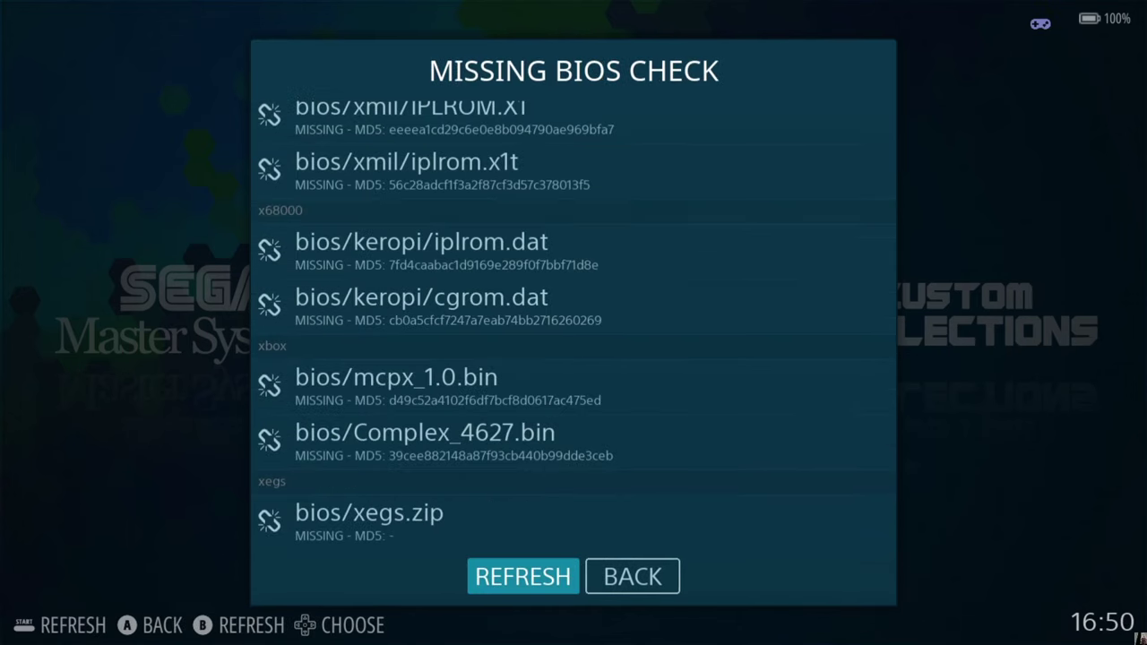
key(Up)
key(Up)
key(Up)
key(Up)
key(Up)
key(Up)
key(Up)
key(Up)
key(Up)
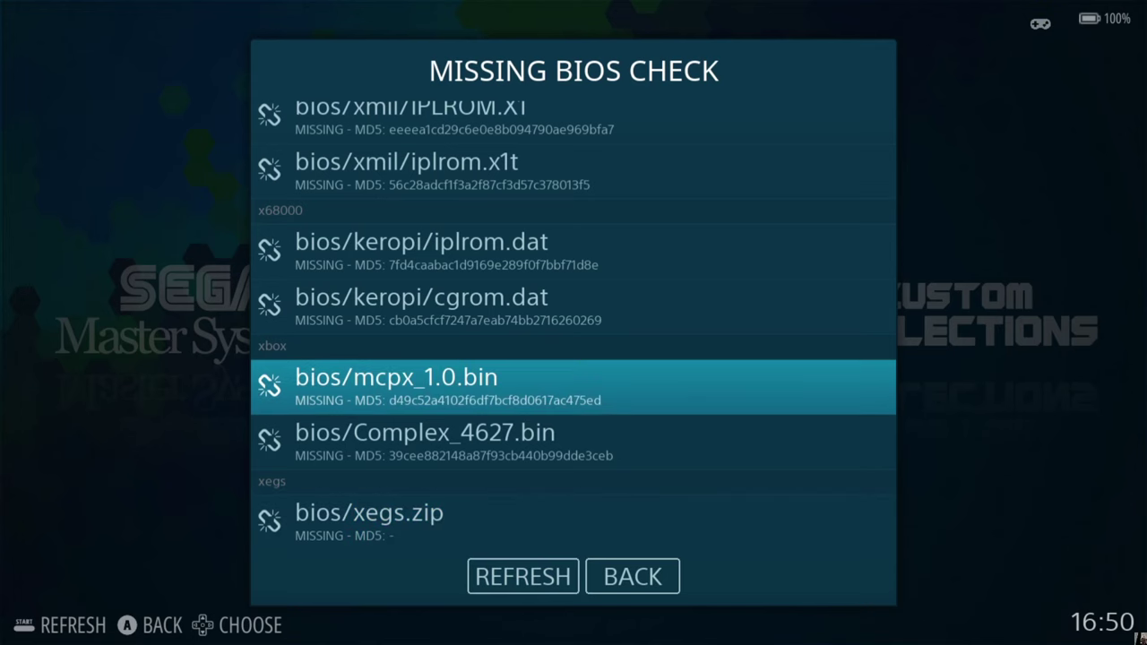
key(Up)
key(Up)
key(Up)
key(Up)
key(Up)
key(Up)
key(Up)
key(Up)
key(Up)
key(Up)
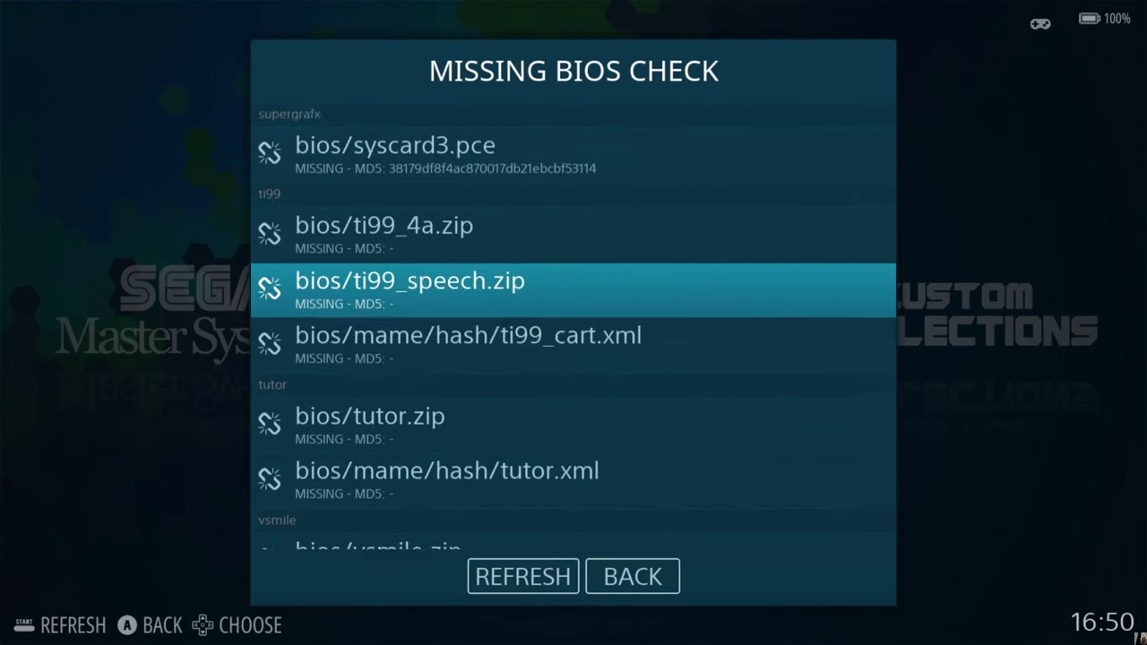
key(Up)
key(Up)
key(Up)
key(Up)
key(Up)
key(Up)
key(Up)
key(Up)
key(Up)
key(Up)
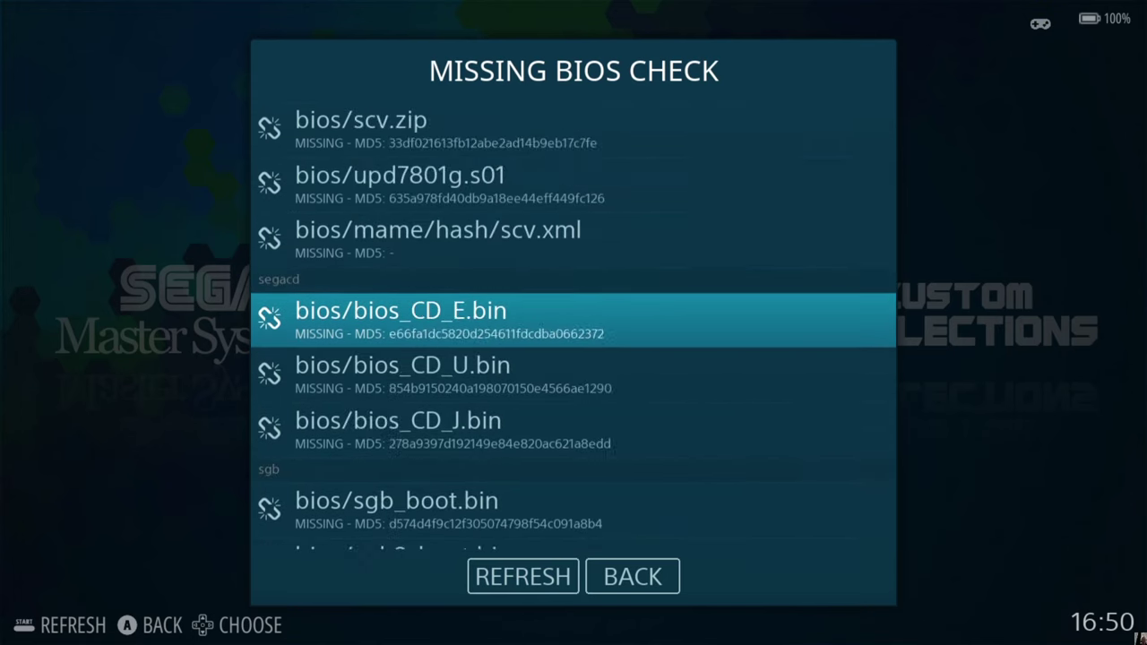
key(Up)
key(Up)
key(Up)
key(Up)
key(Up)
key(Up)
key(Up)
key(Up)
key(Up)
key(Up)
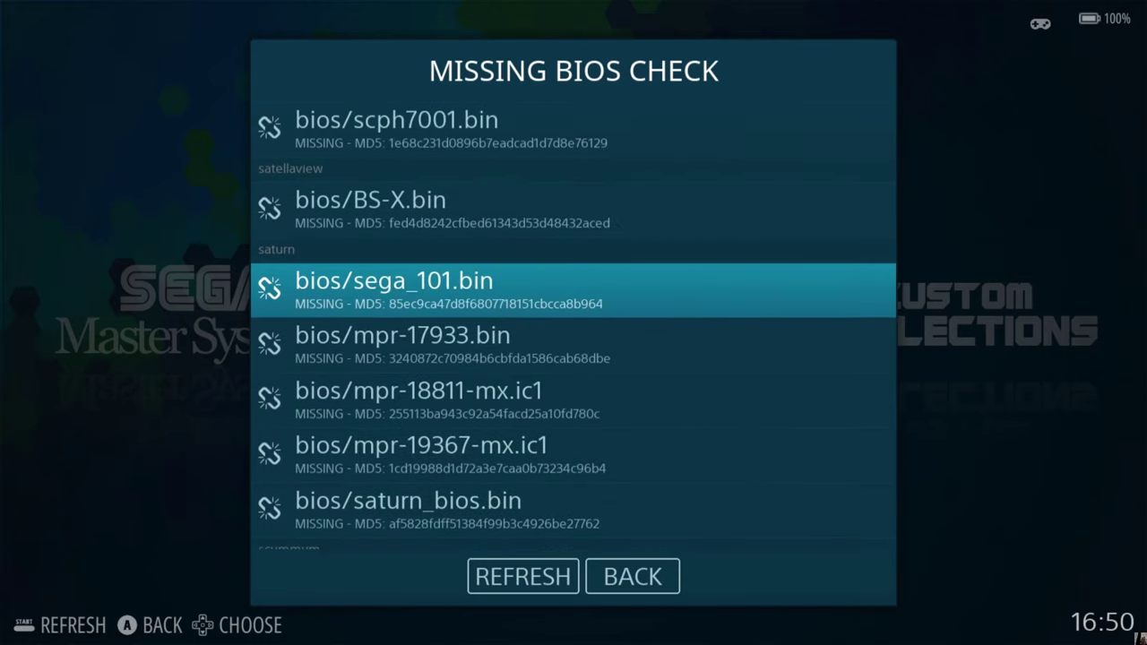
key(Up)
key(Up)
key(Up)
key(Up)
key(Up)
key(Up)
key(Up)
key(Up)
key(Up)
key(Up)
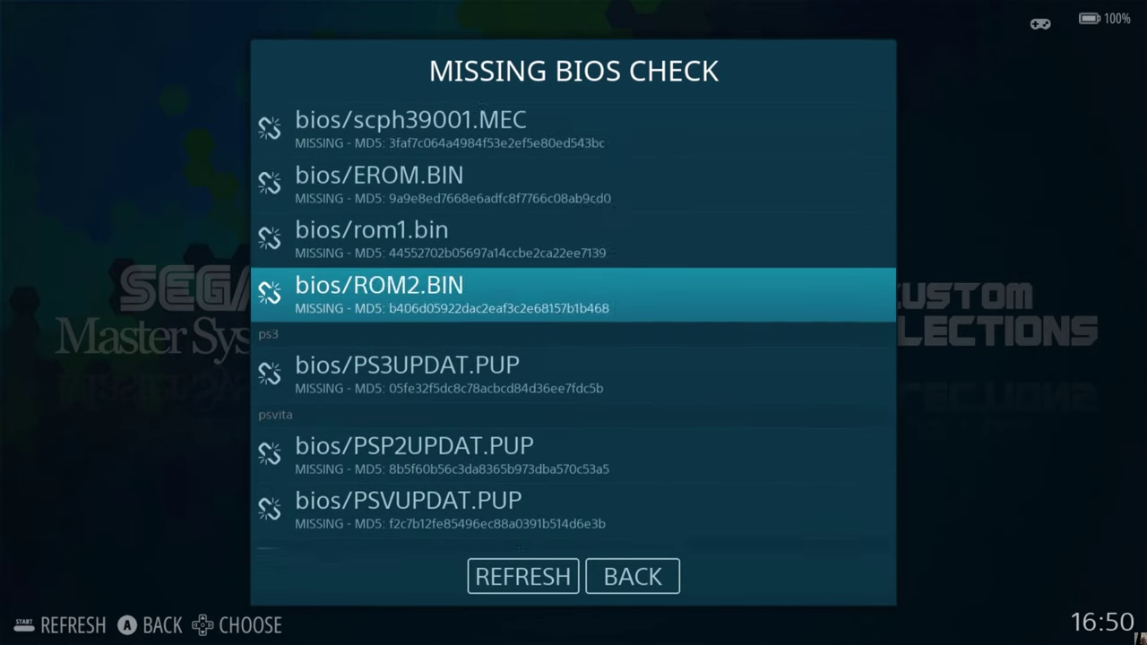
key(Up)
key(Up)
key(Up)
key(Up)
key(Up)
key(Up)
key(Up)
key(Up)
key(Up)
key(Up)
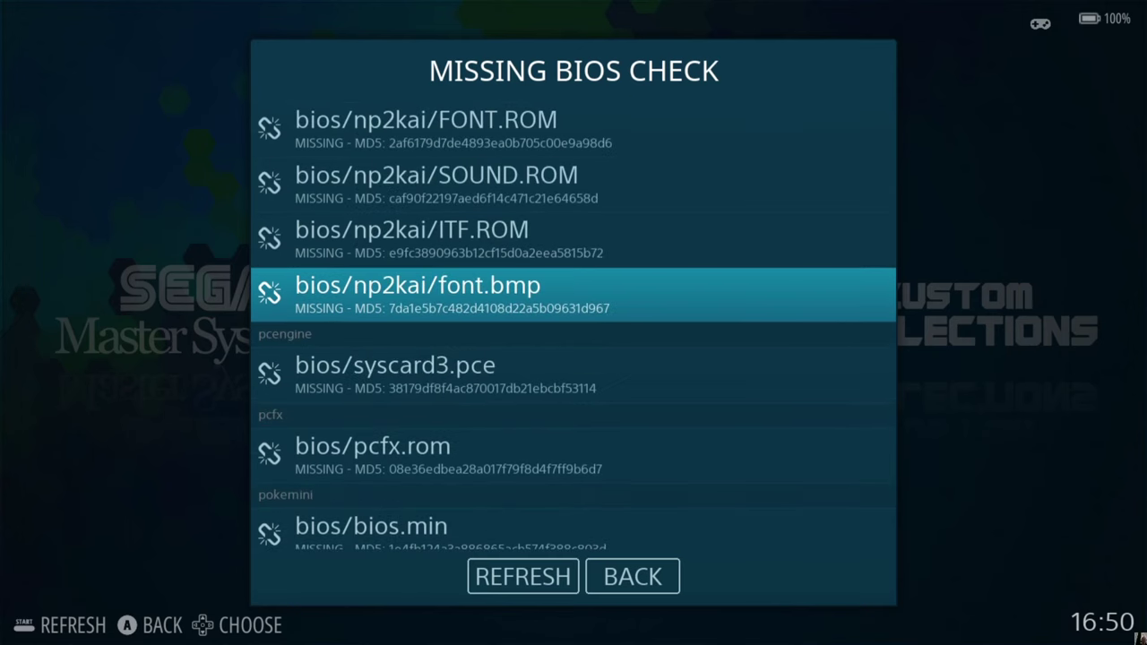
key(Up)
key(Up)
key(Up)
key(Up)
key(Up)
key(Up)
key(Up)
key(Up)
key(Up)
key(Up)
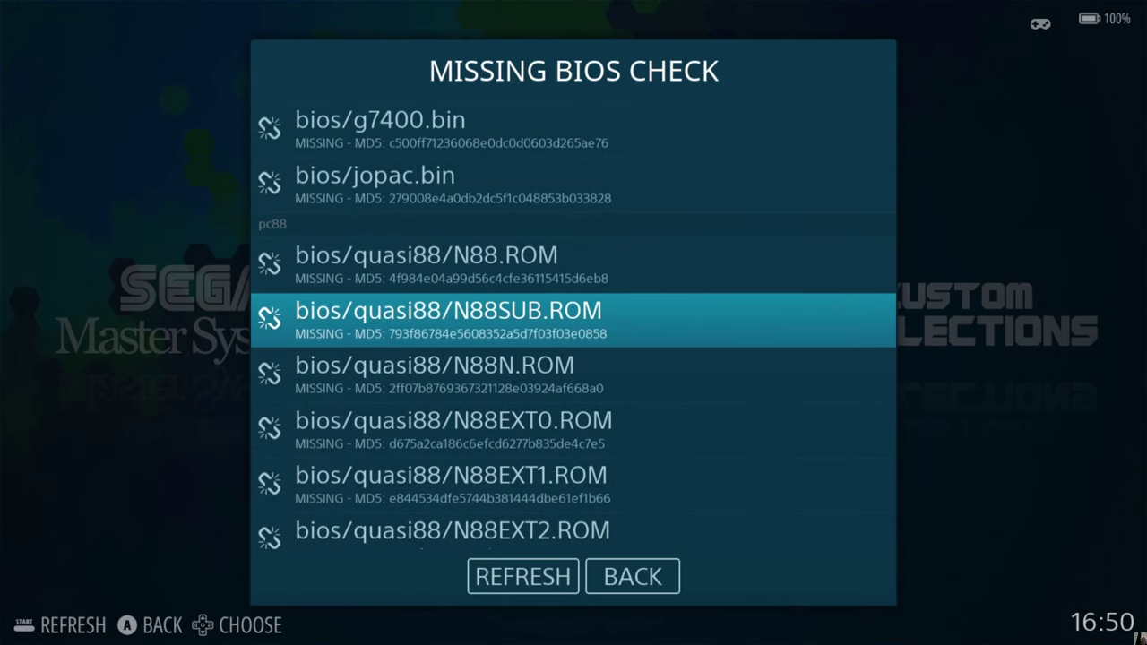
key(Page_Up)
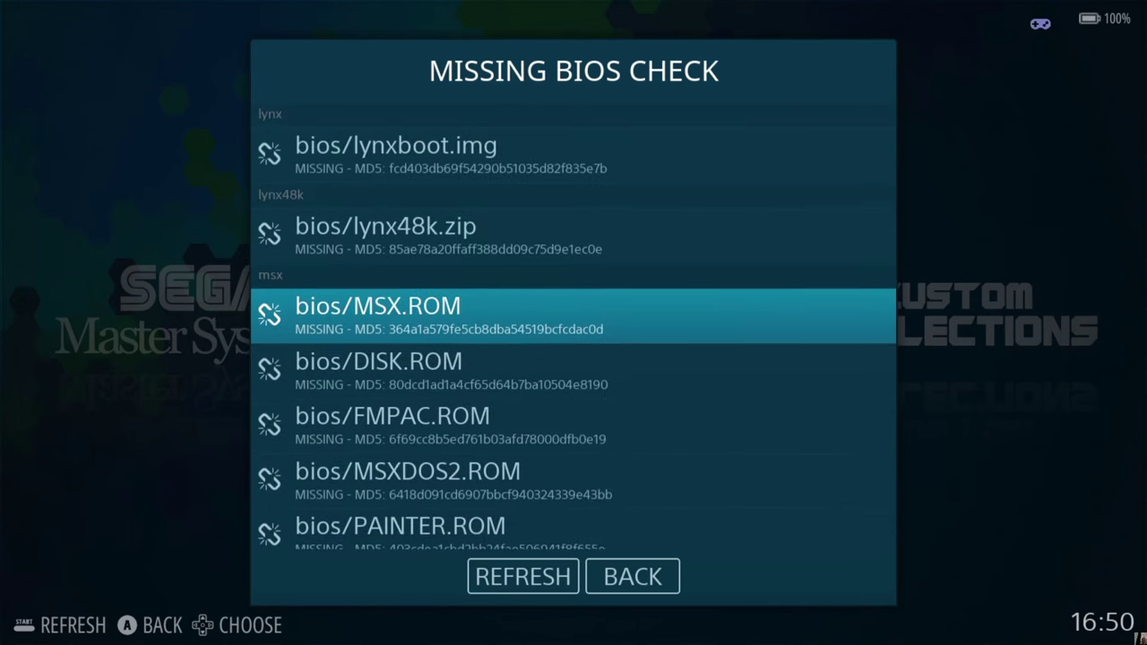
- Examine which BIOS ROM files are listed under the msx and msx2 sections
key(Down)
key(Down)
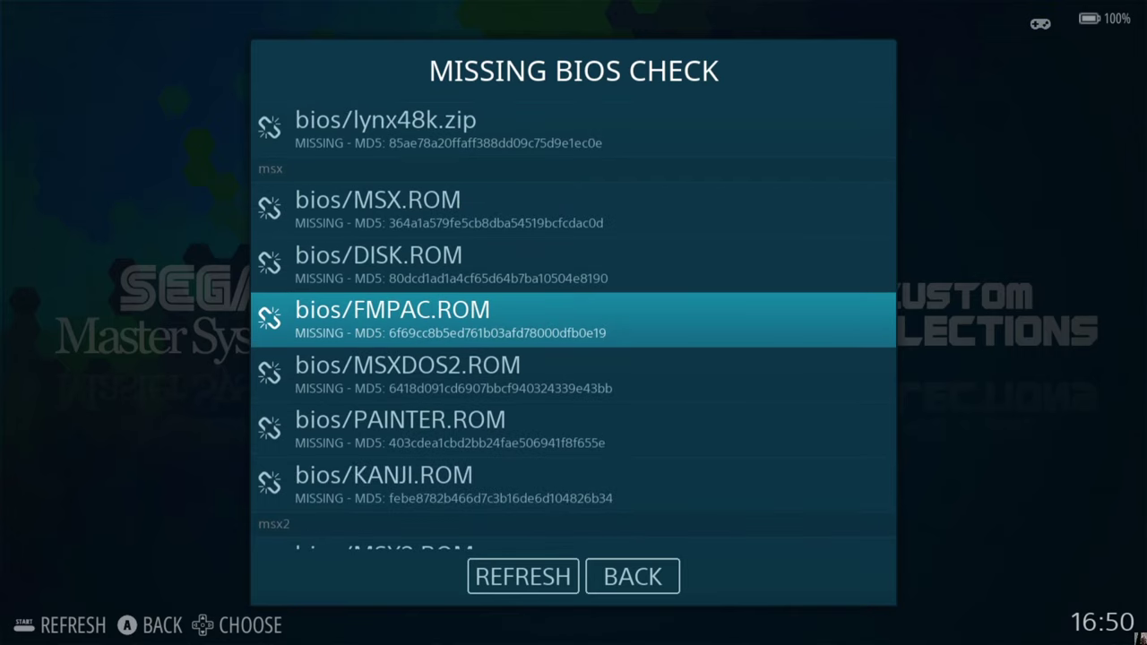
key(Down)
key(Down)
key(Down)
key(Down)
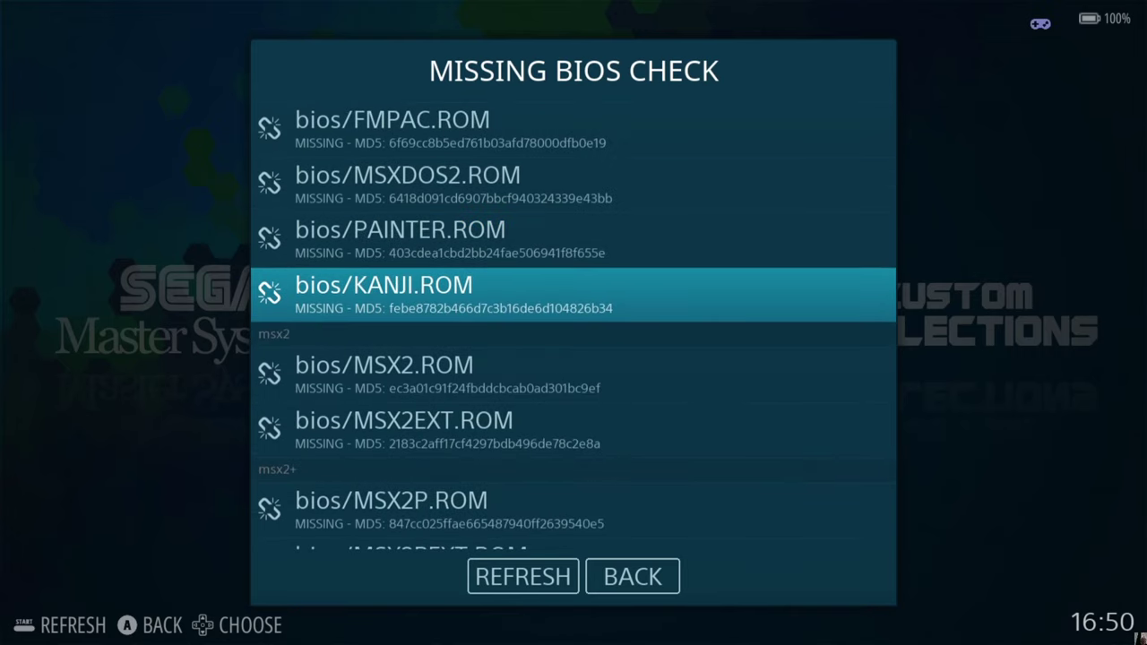
key(Up)
key(Up)
key(Up)
key(Up)
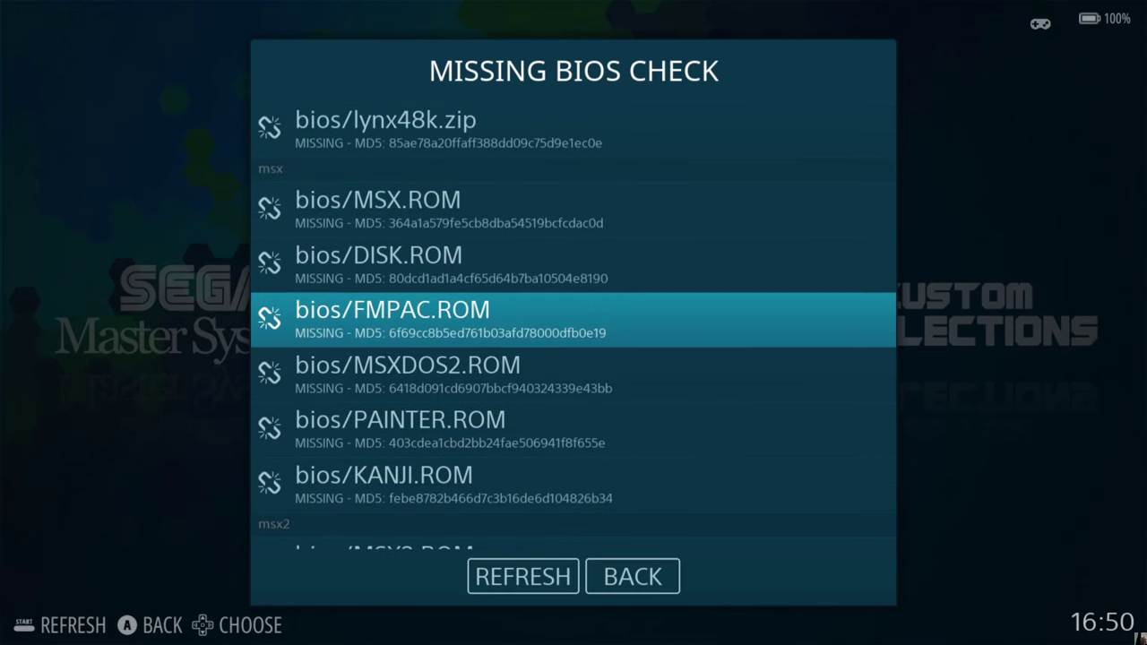
key(Down)
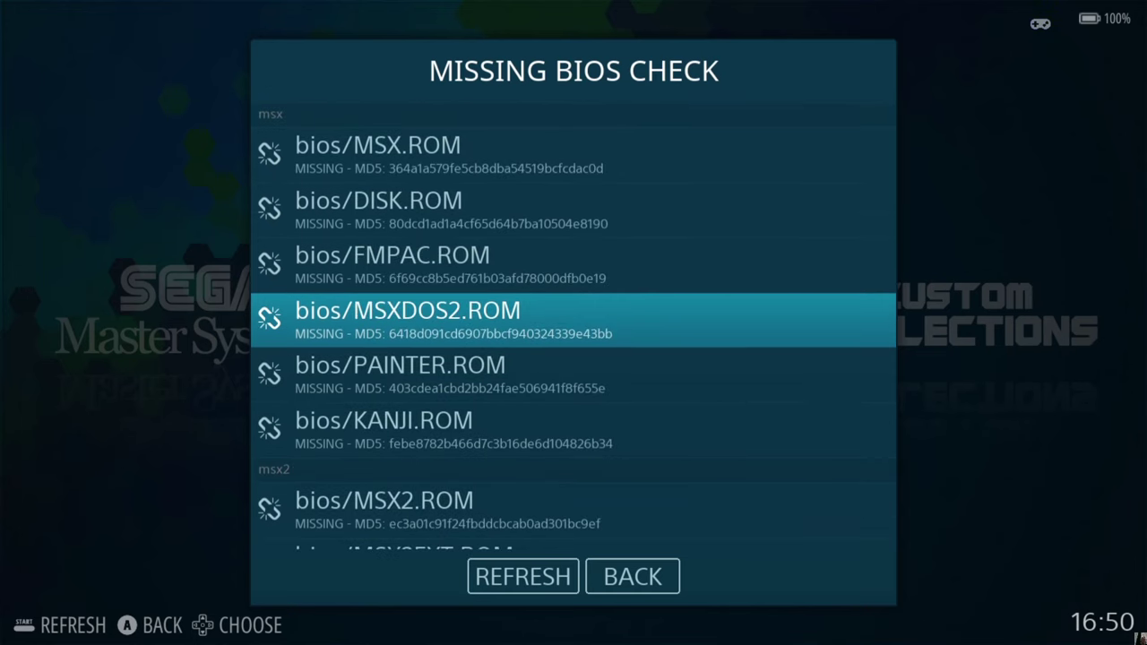
key(Up)
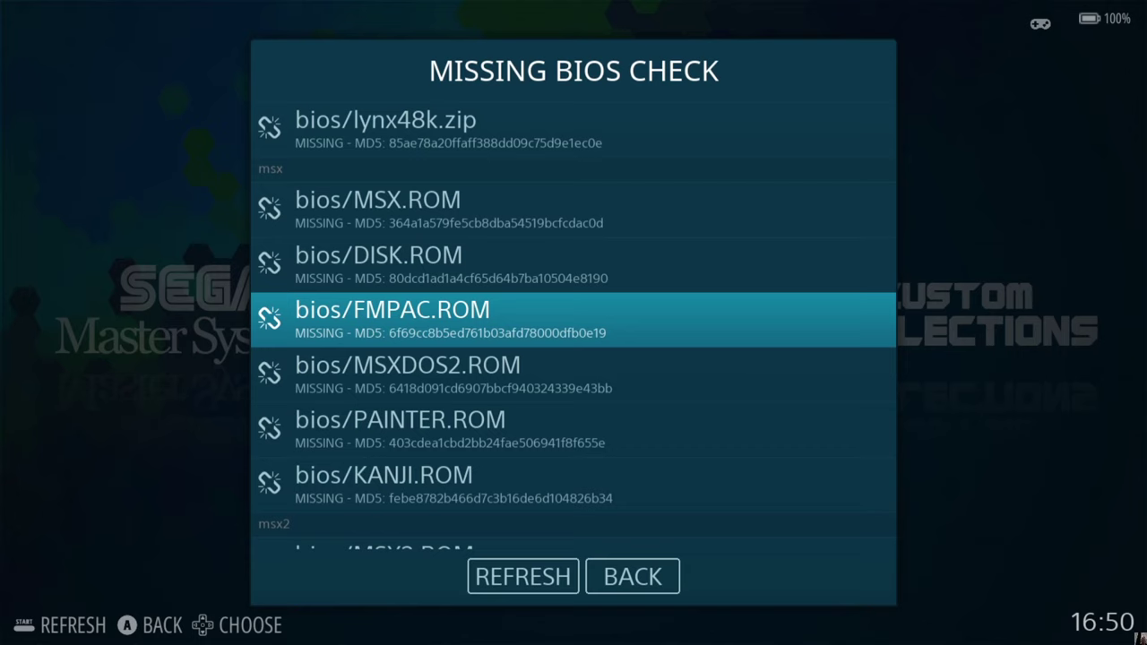
- Leave the Missing BIOS Check and its parent menus, and exit RetroBat to the desktop
key(Escape)
key(Escape)
key(Escape)
key(F1)
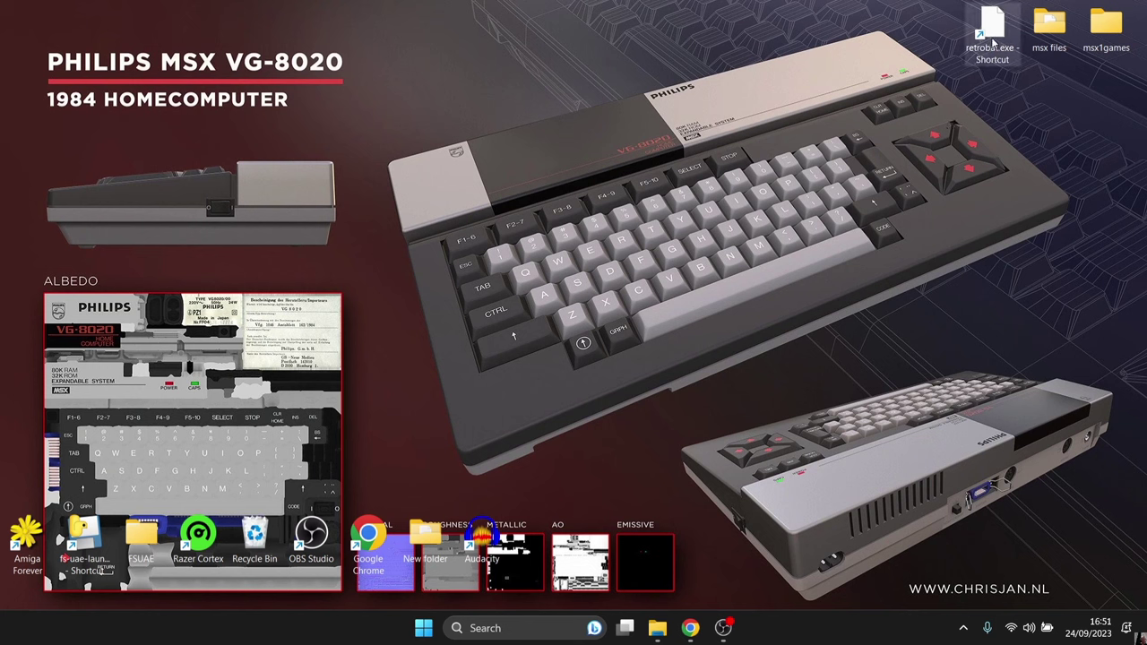
- Open the file location of the RetroBat shortcut and launch BatGui.exe with its System List
right_click(993, 42)
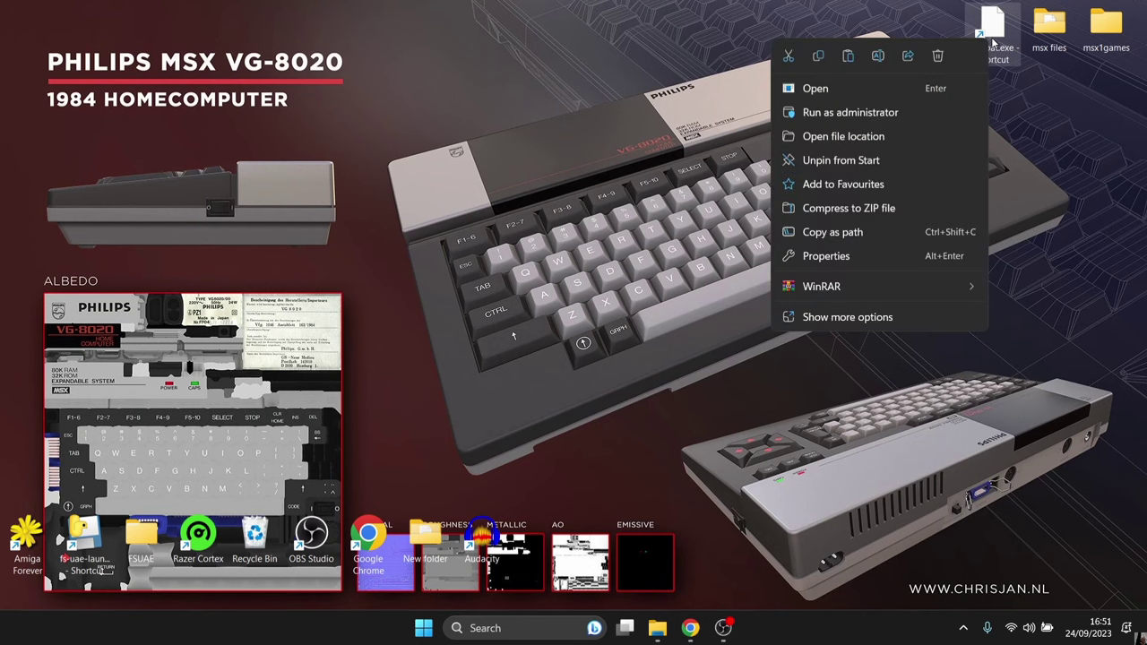
click(865, 140)
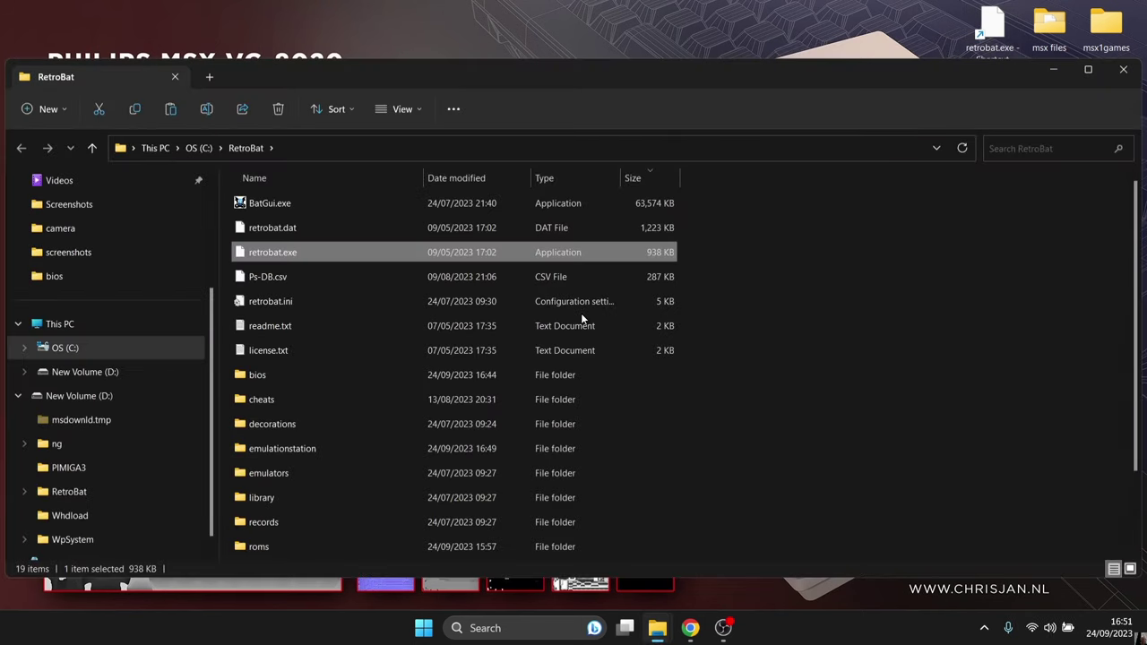
double_click(279, 203)
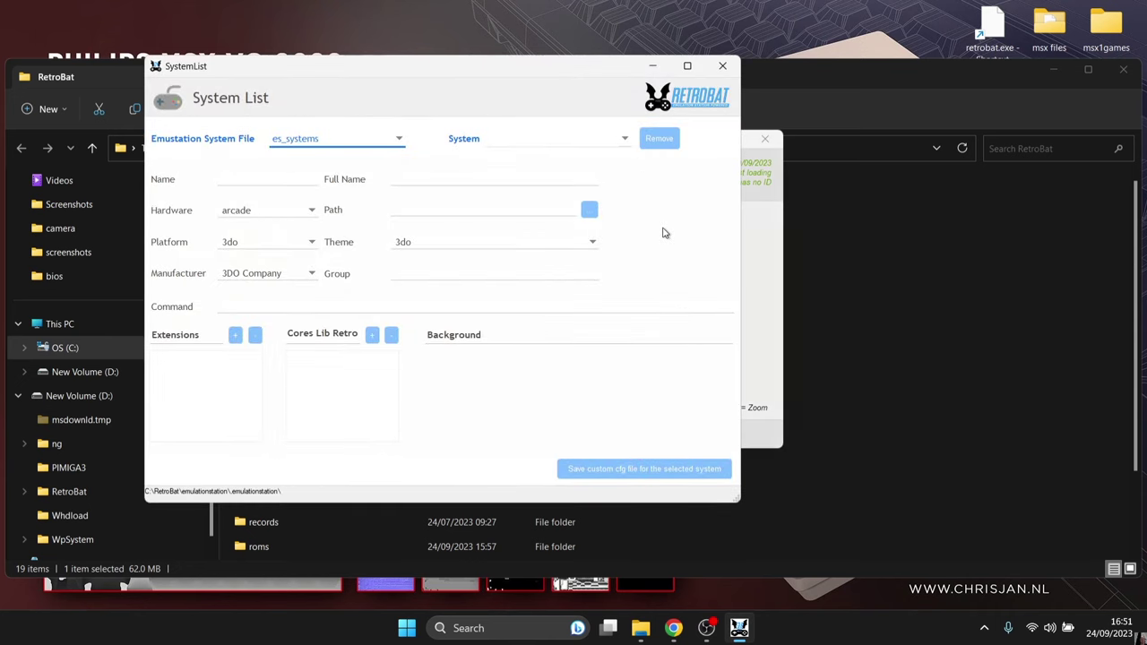
- Examine the file extensions and libretro cores of the msx1 system in System List, and close BatGui
click(625, 139)
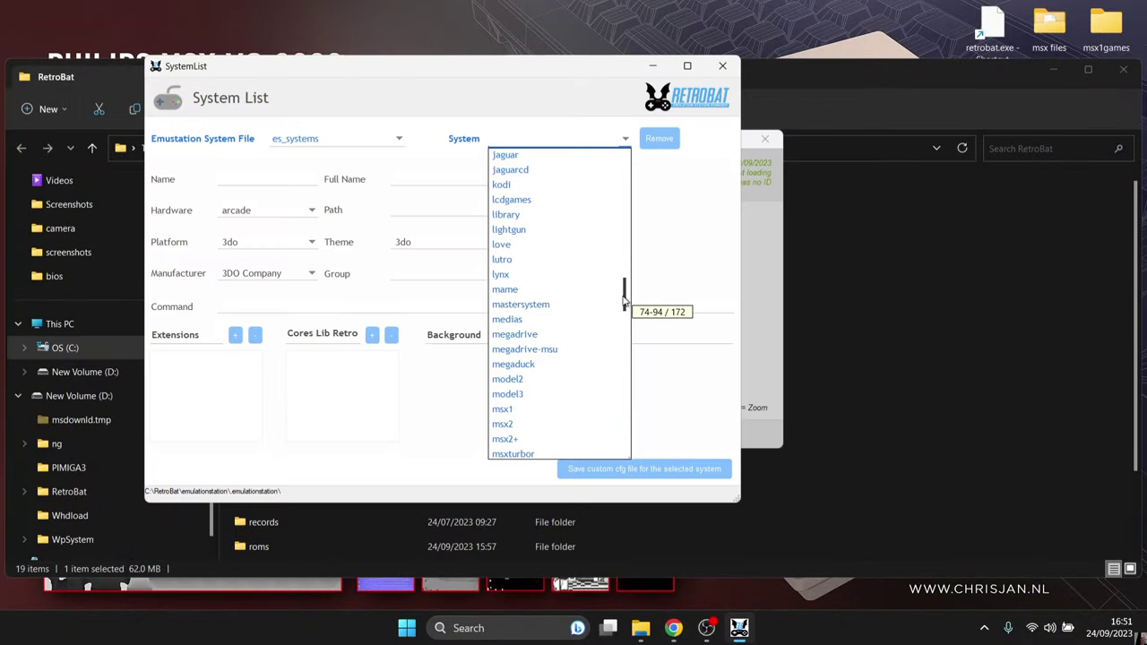
click(534, 410)
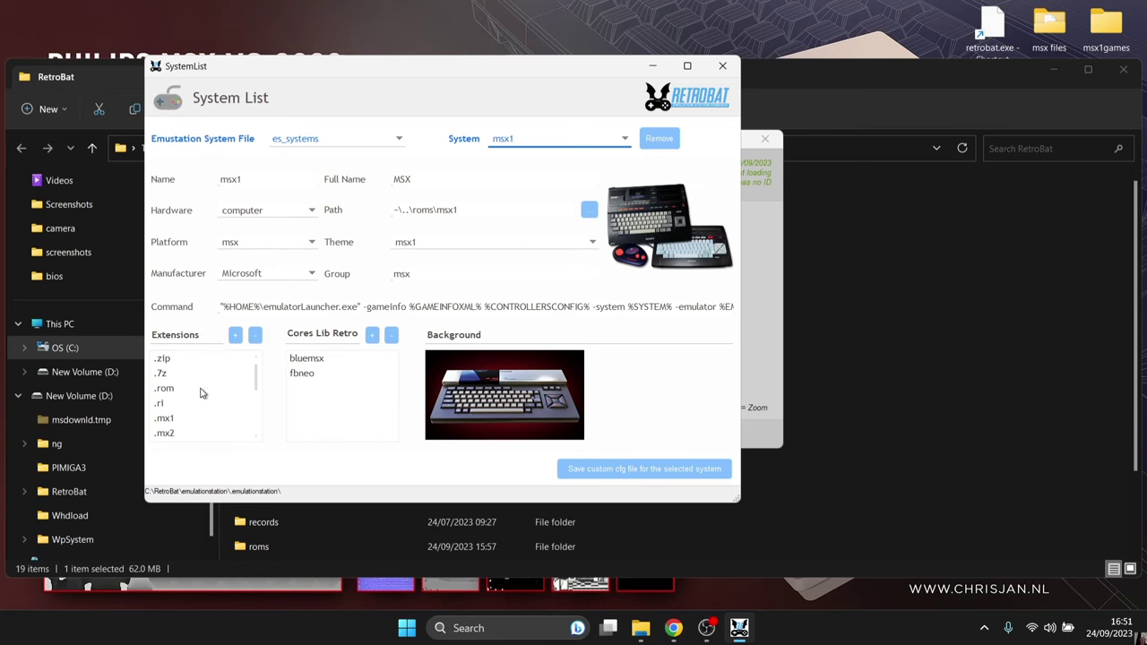
scroll(254, 397, down, 1)
scroll(245, 404, down, 3)
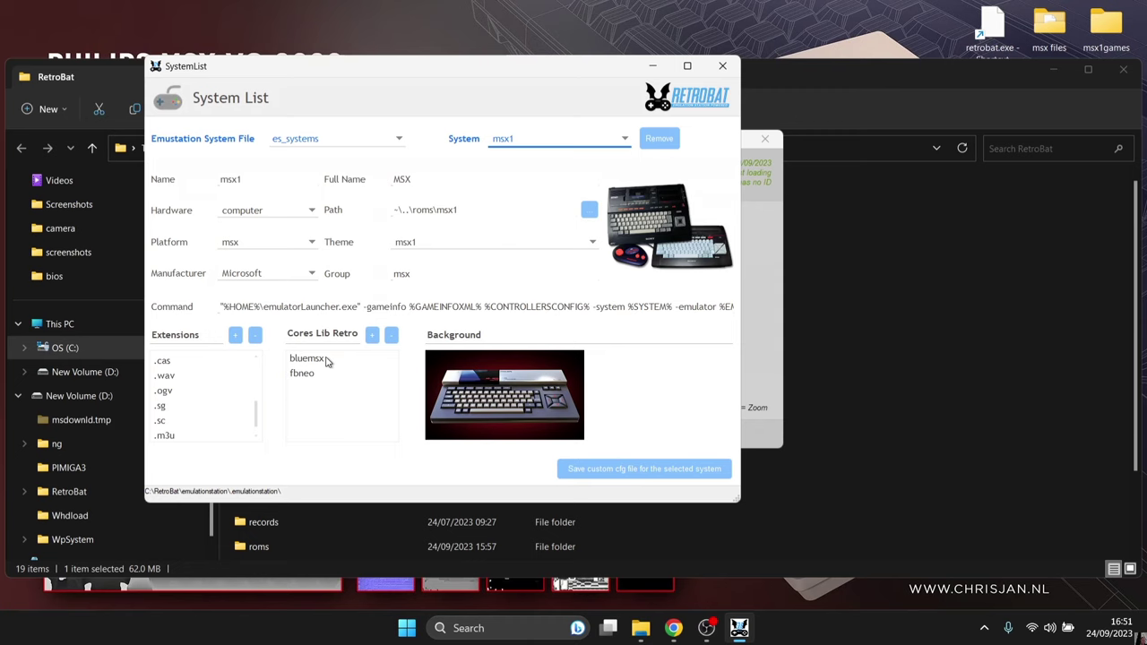
click(326, 359)
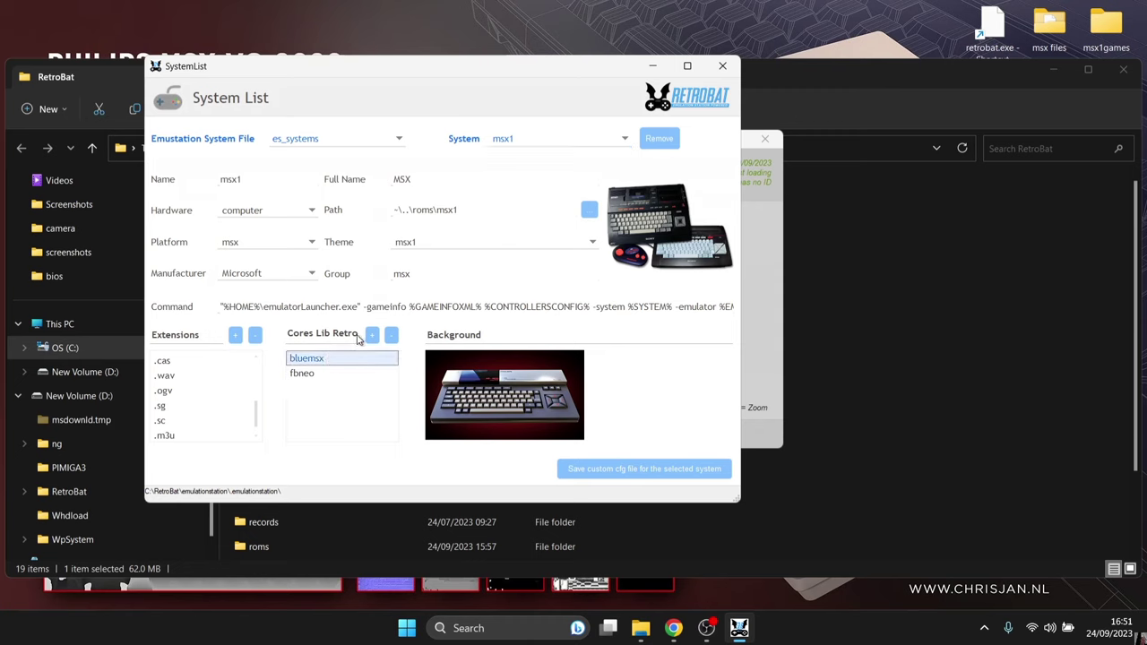
click(324, 380)
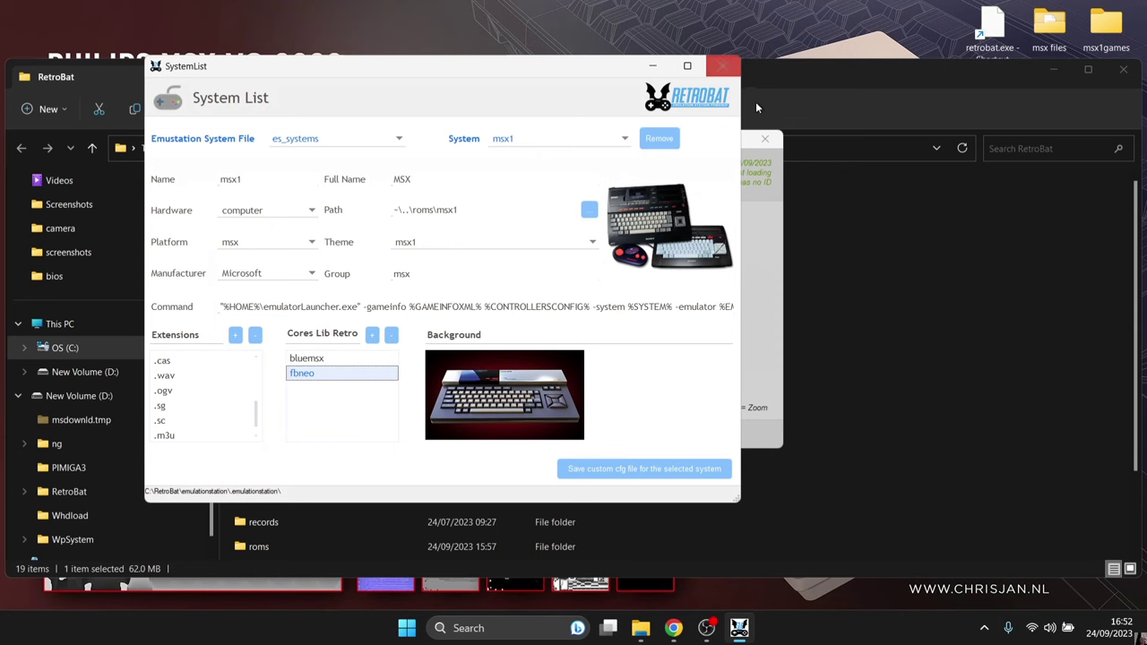
click(723, 65)
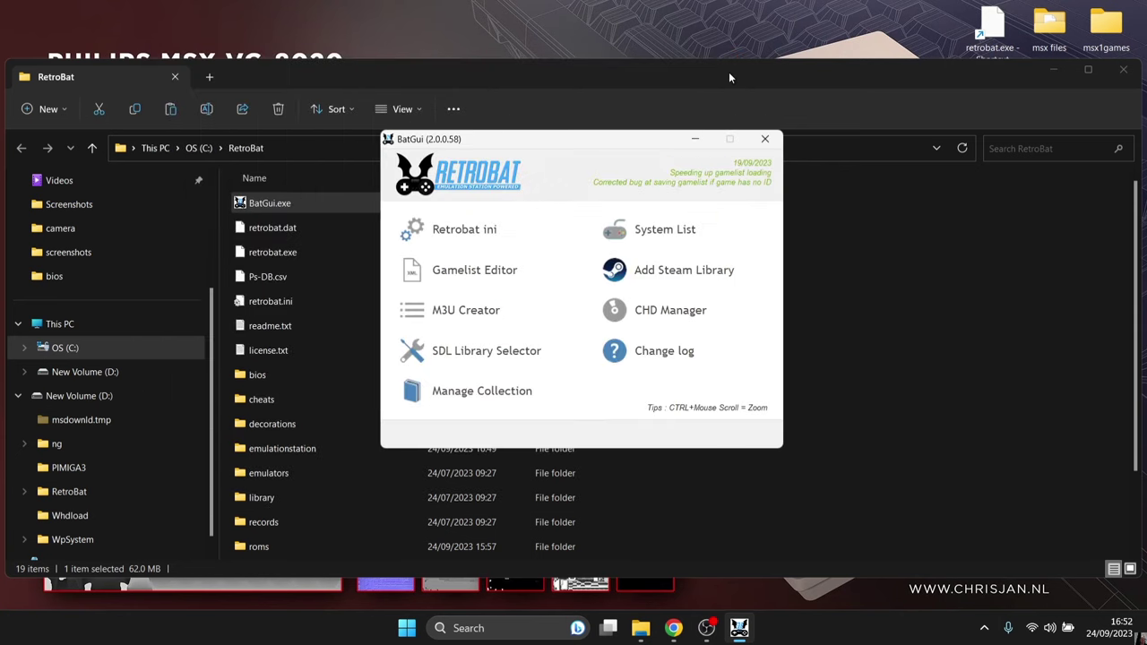
click(765, 139)
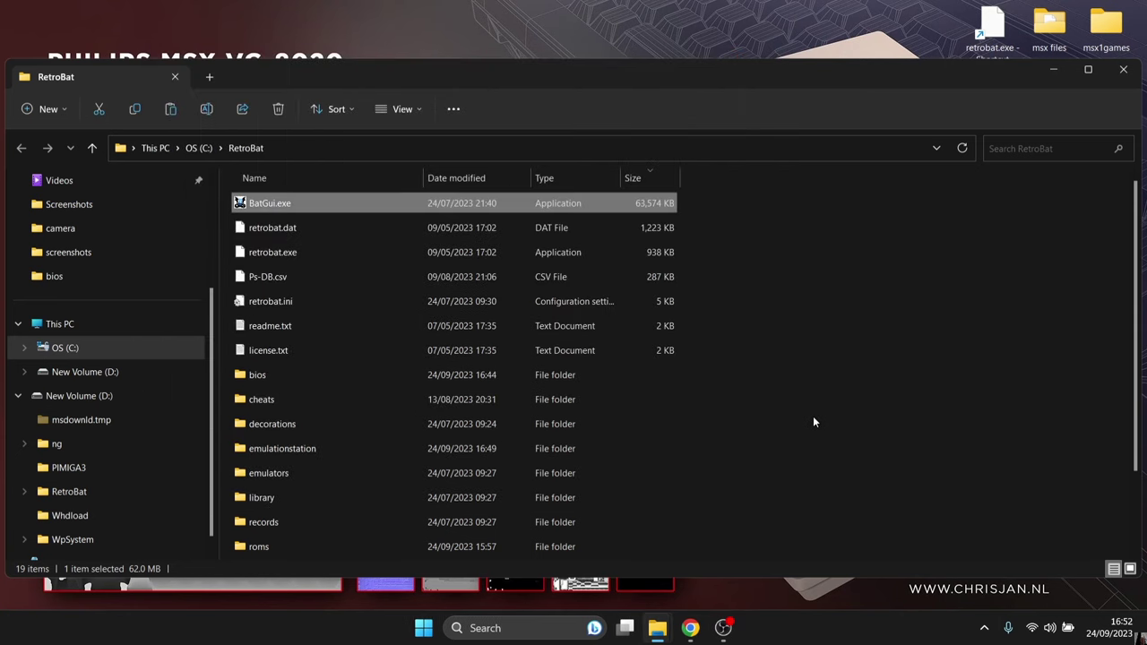
- Open RetroBat's bios folder and the desktop's msx files folder side by side in separate windows
double_click(313, 375)
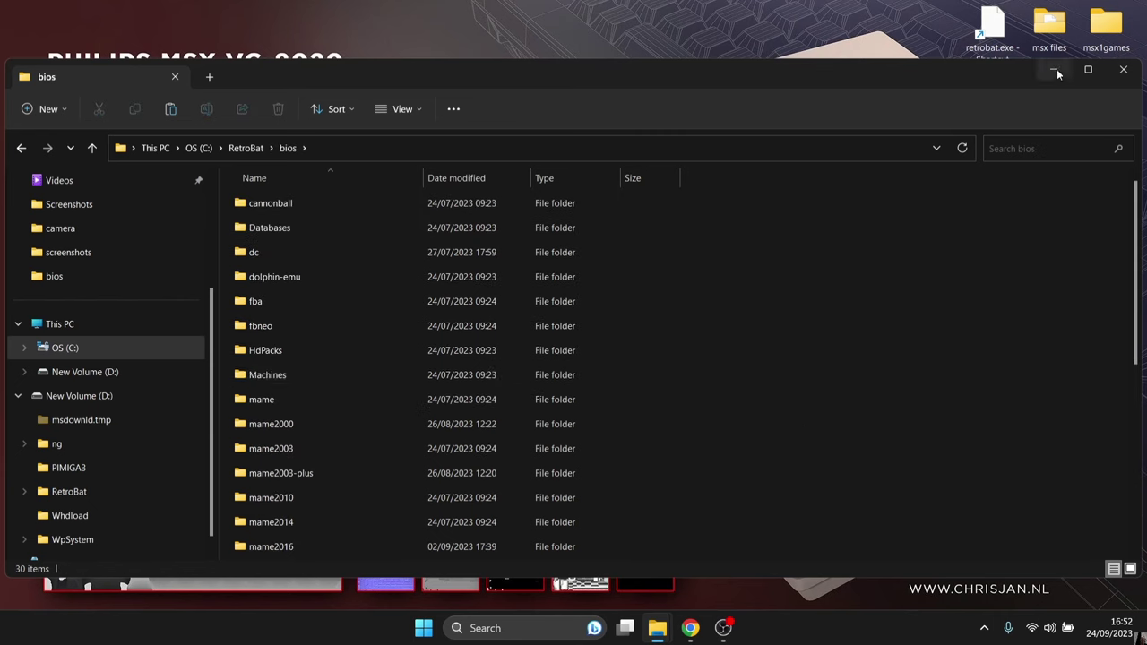
double_click(1050, 27)
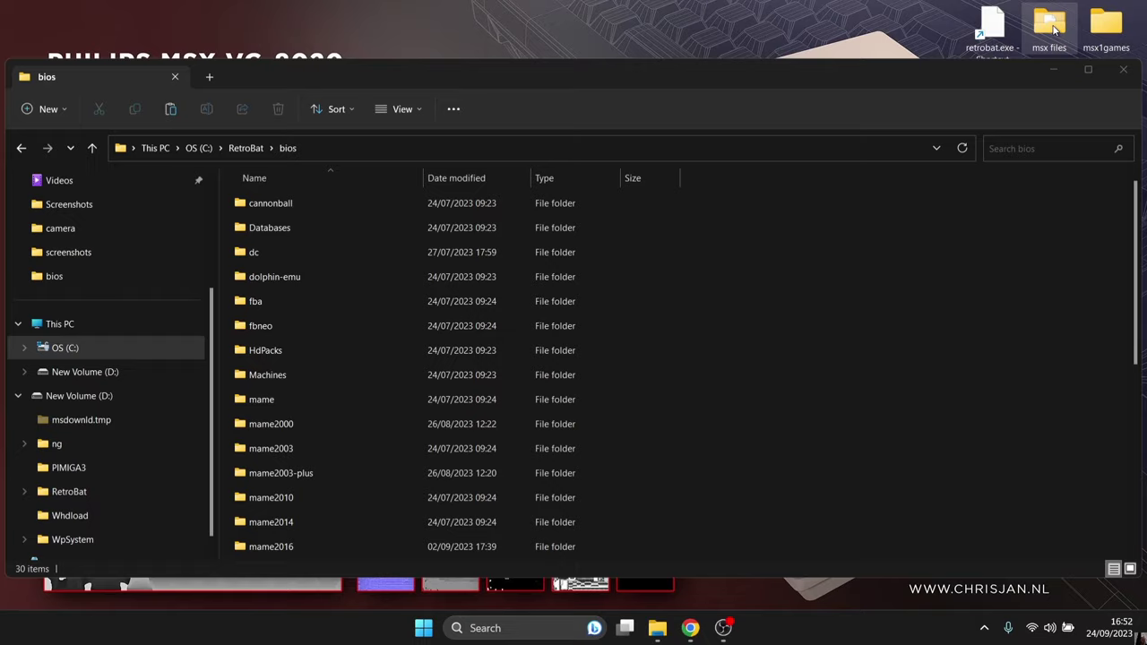
drag(609, 79, 1145, 82)
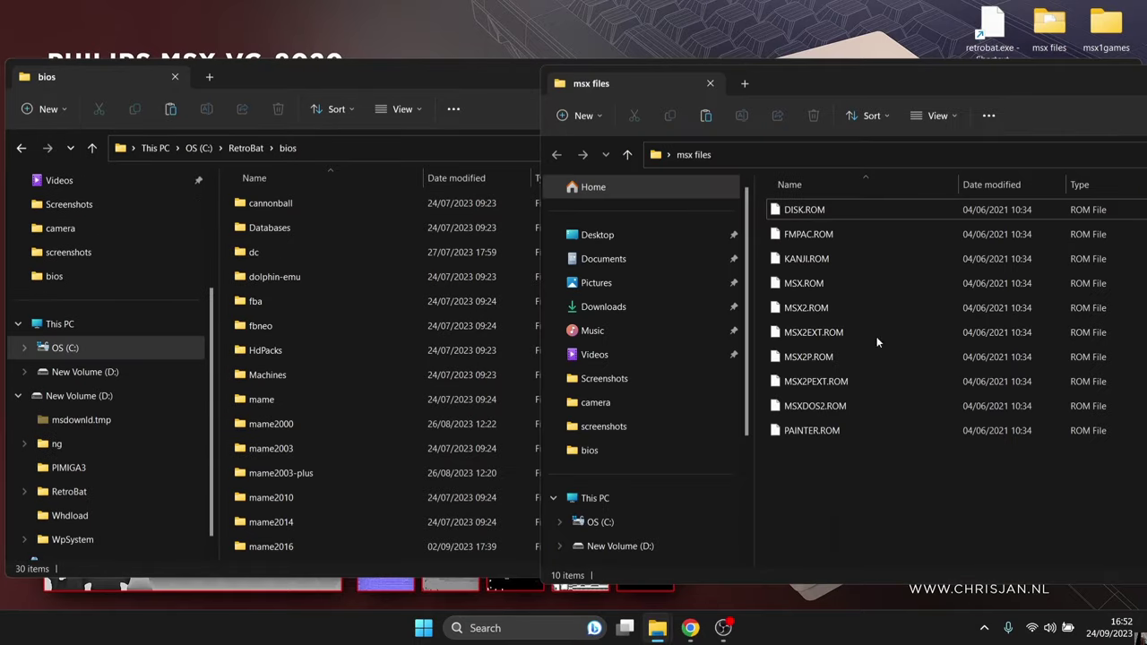
drag(840, 67, 973, 72)
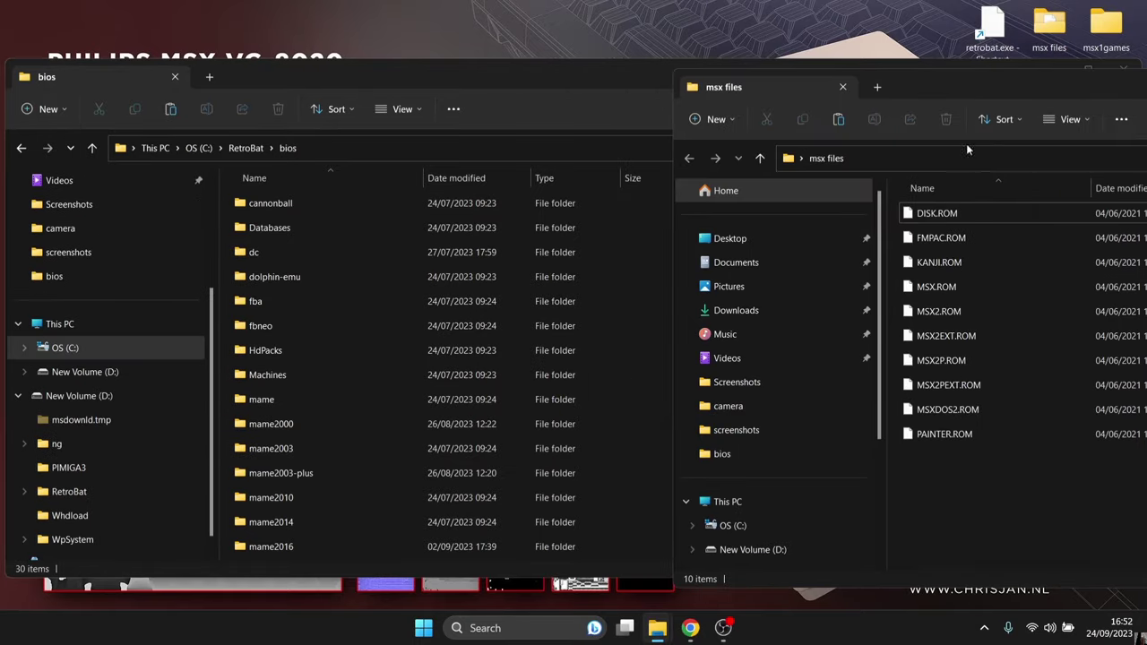
- Copy all the ROM files from the msx files folder into RetroBat's bios folder
drag(938, 457, 944, 189)
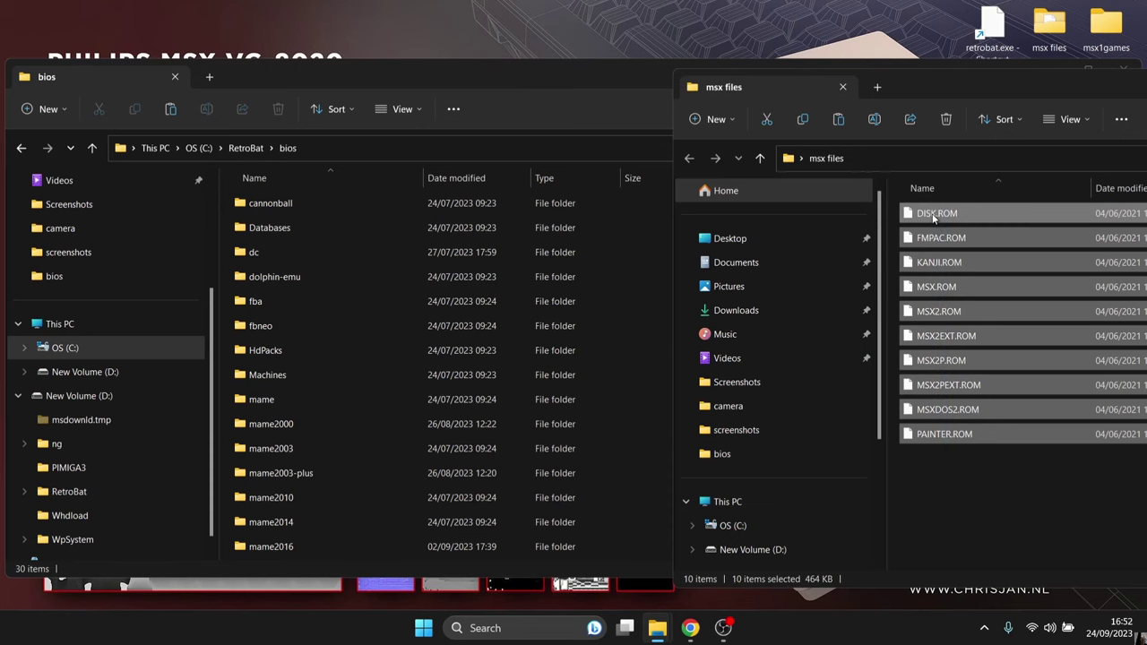
right_click(940, 217)
click(982, 232)
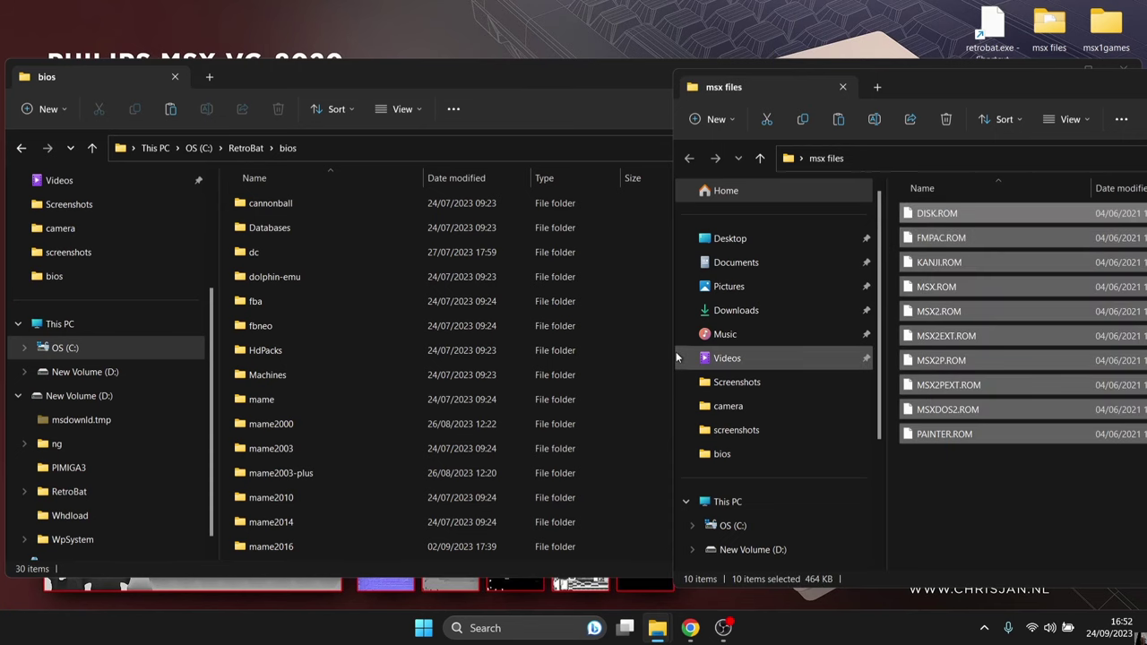
click(650, 359)
right_click(814, 373)
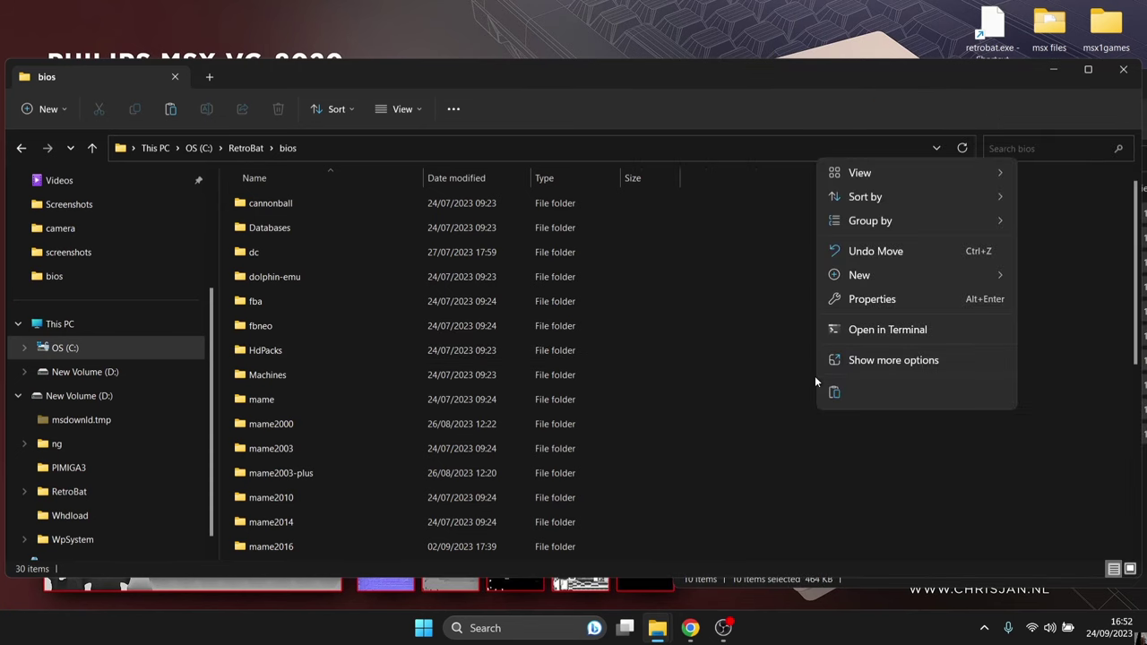
click(838, 361)
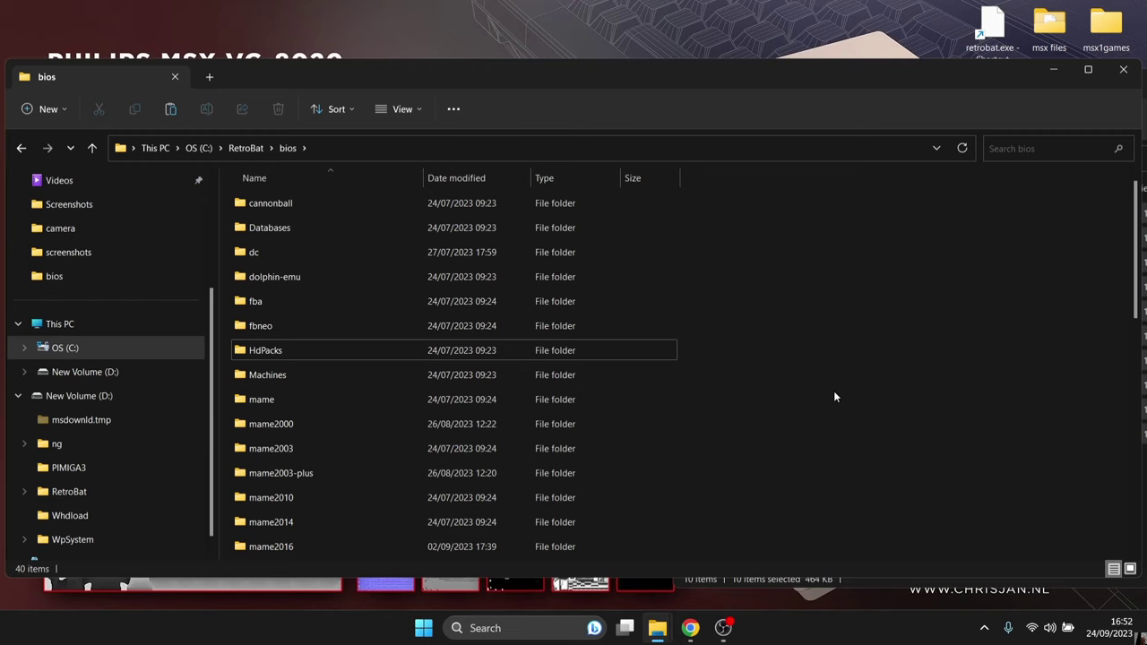
- Open the msx1 folder inside RetroBat's roms folder
click(19, 149)
double_click(314, 546)
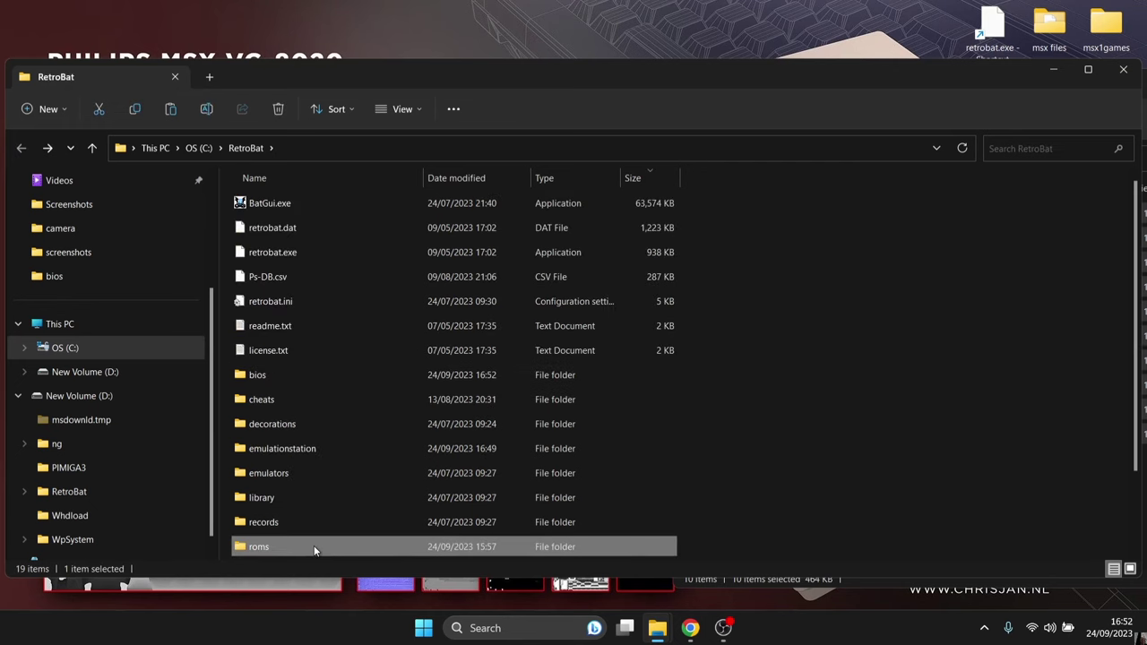
drag(1136, 199, 1145, 374)
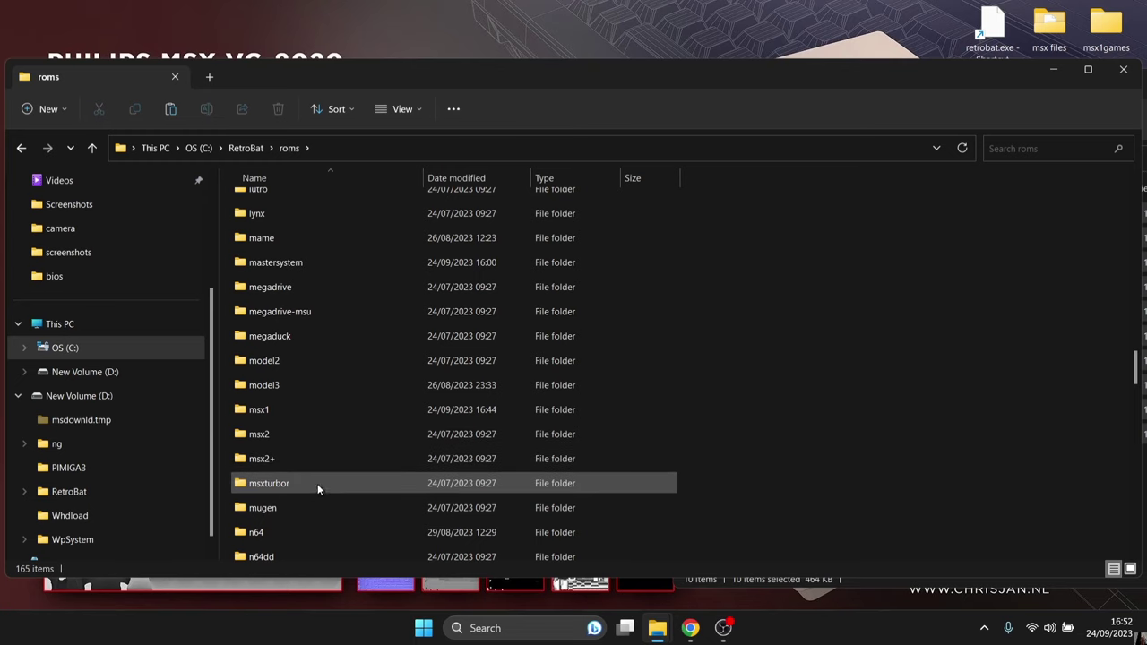
double_click(280, 410)
- Move Gradius 2 (1987) (Konami) (J).zip from the desktop's msx1games folder into RetroBat's msx1 folder
double_click(1106, 27)
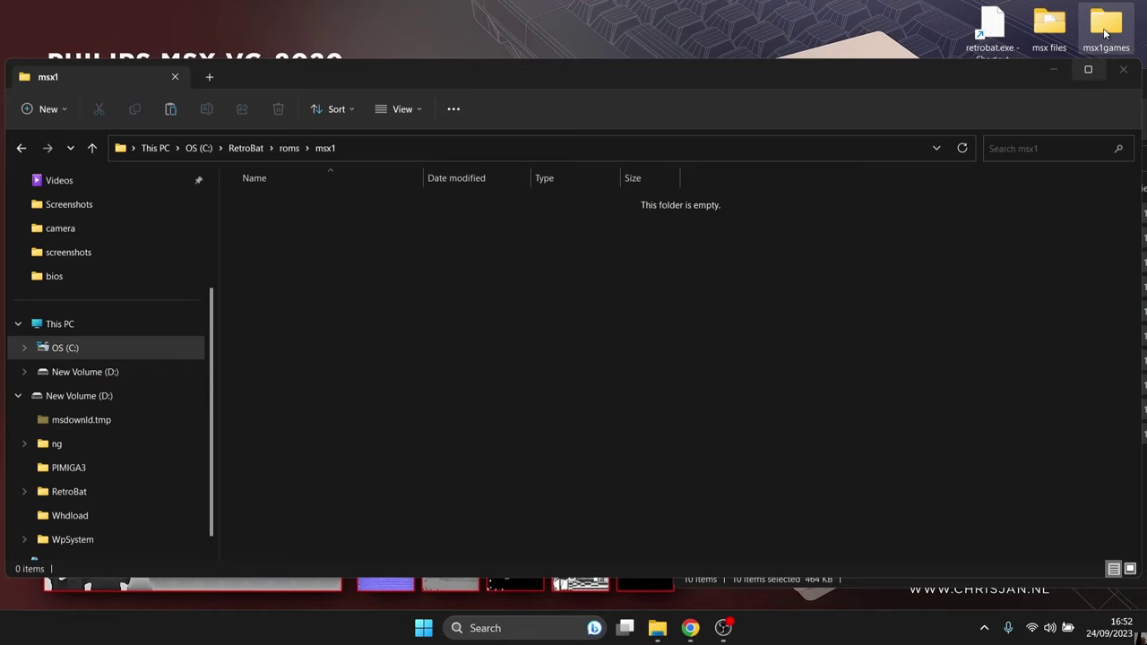
drag(501, 15, 1037, 96)
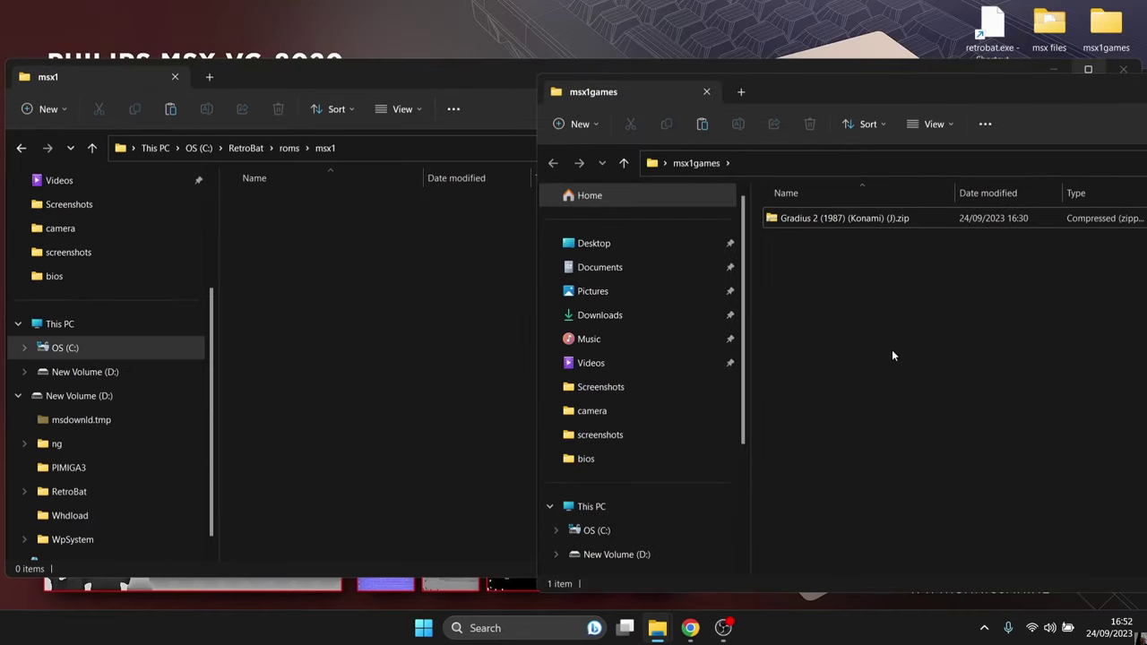
drag(833, 218, 410, 327)
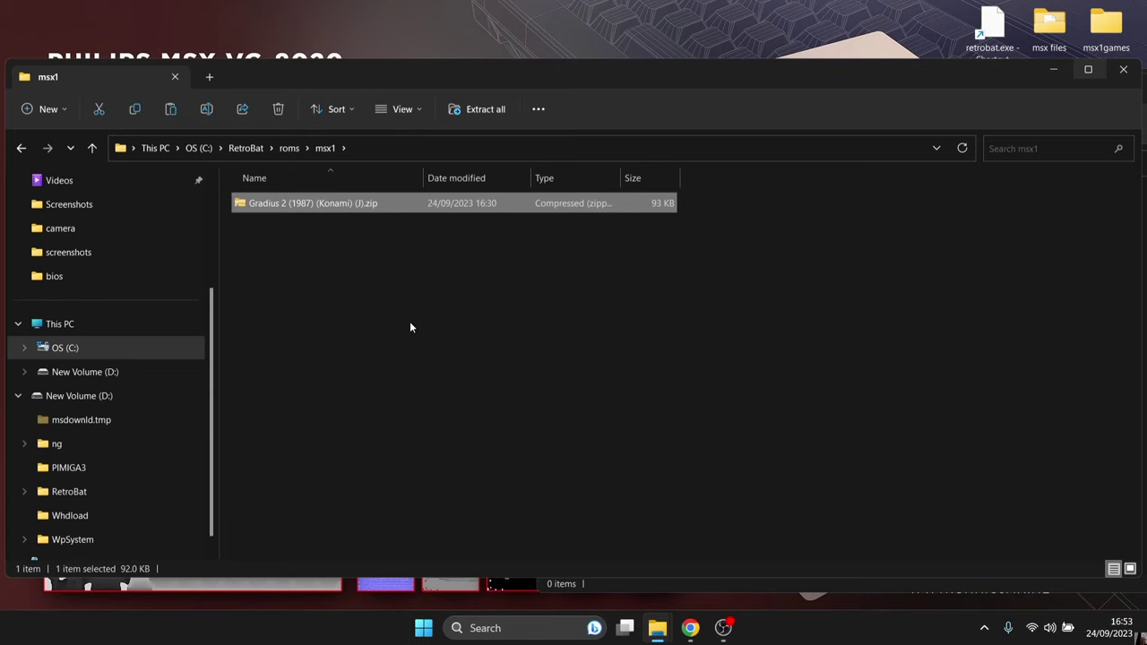
- Close the msx1 folder window and launch RetroBat from its desktop shortcut
click(1121, 73)
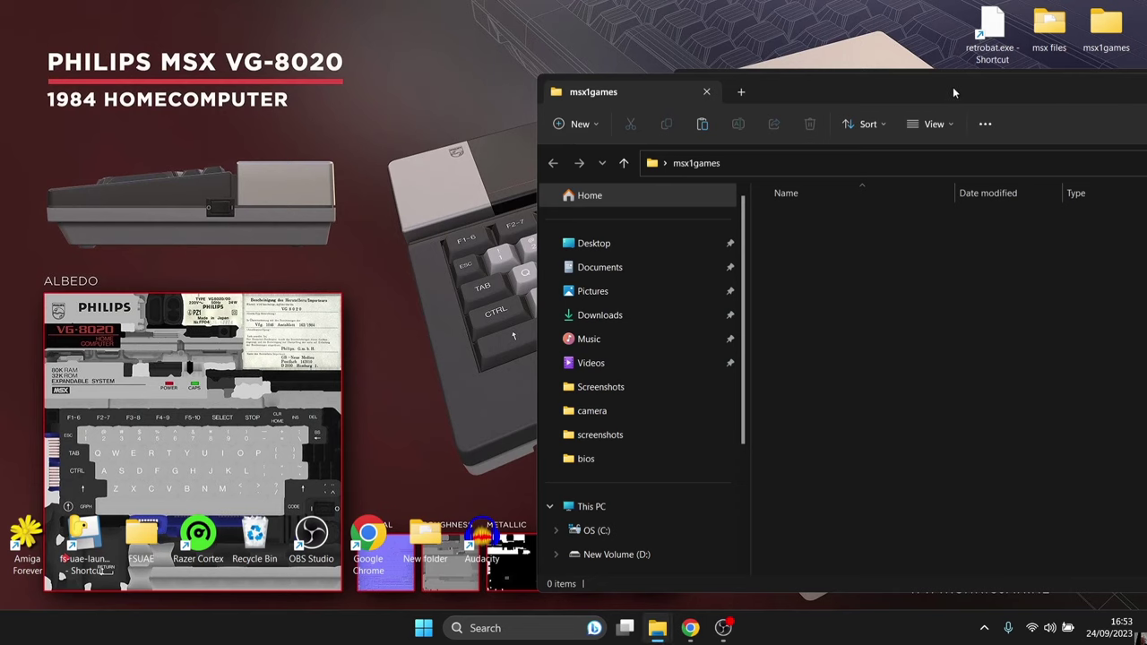
drag(954, 93, 738, 94)
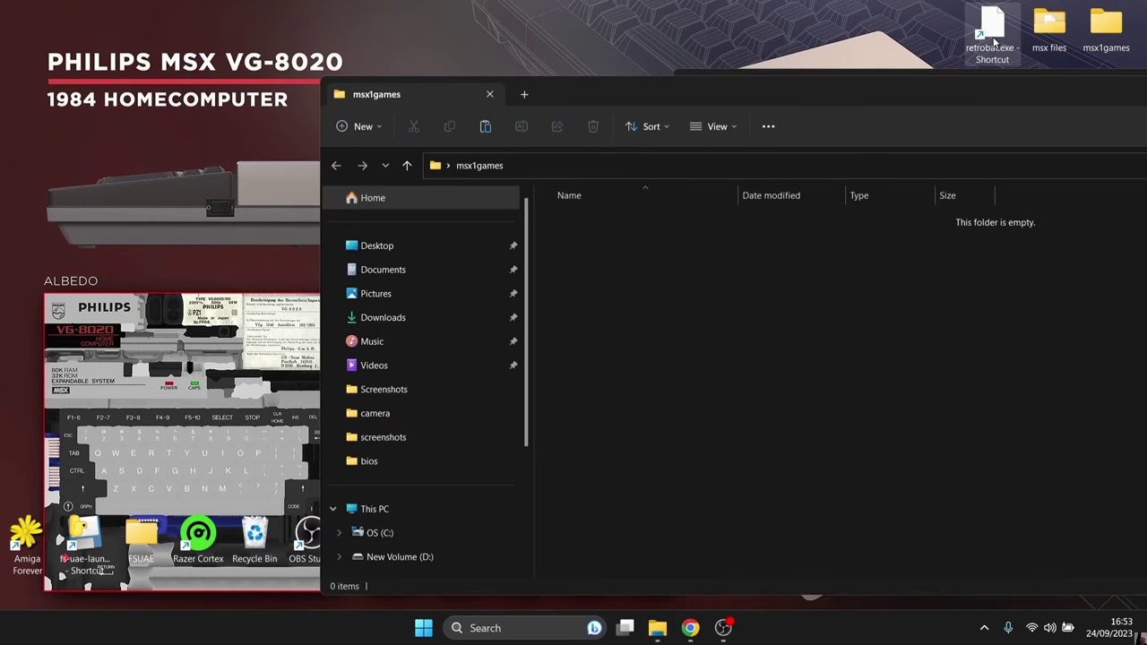
double_click(992, 34)
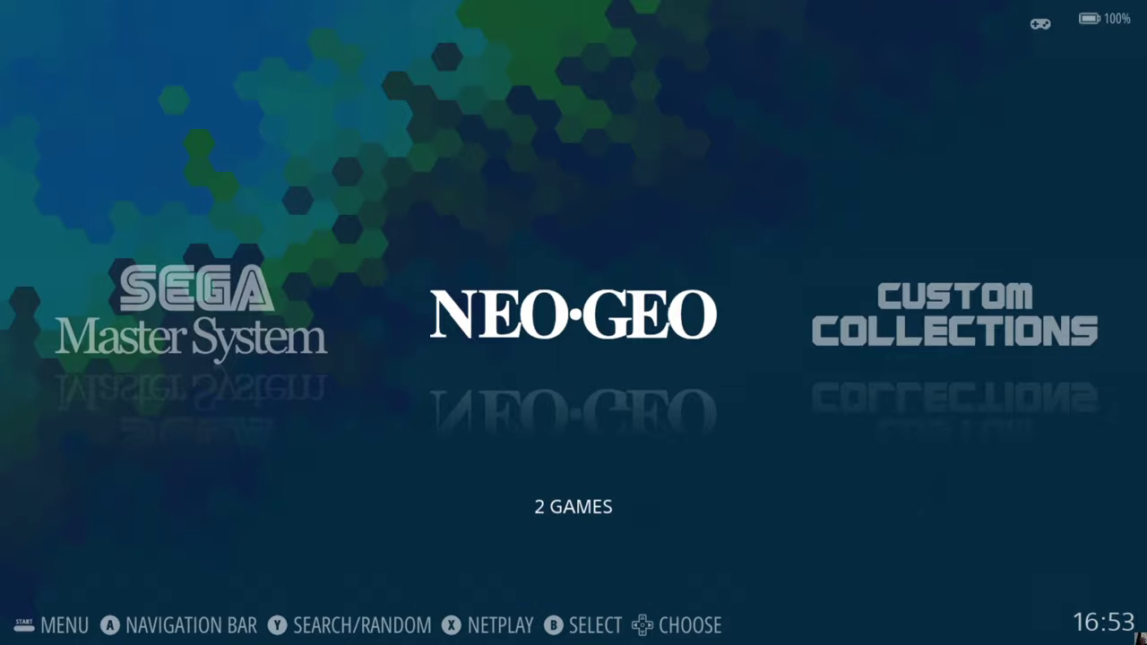
- Find the MSX system in the system carousel and open its game list
key(Right)
key(Right)
key(Right)
key(Right)
key(Right)
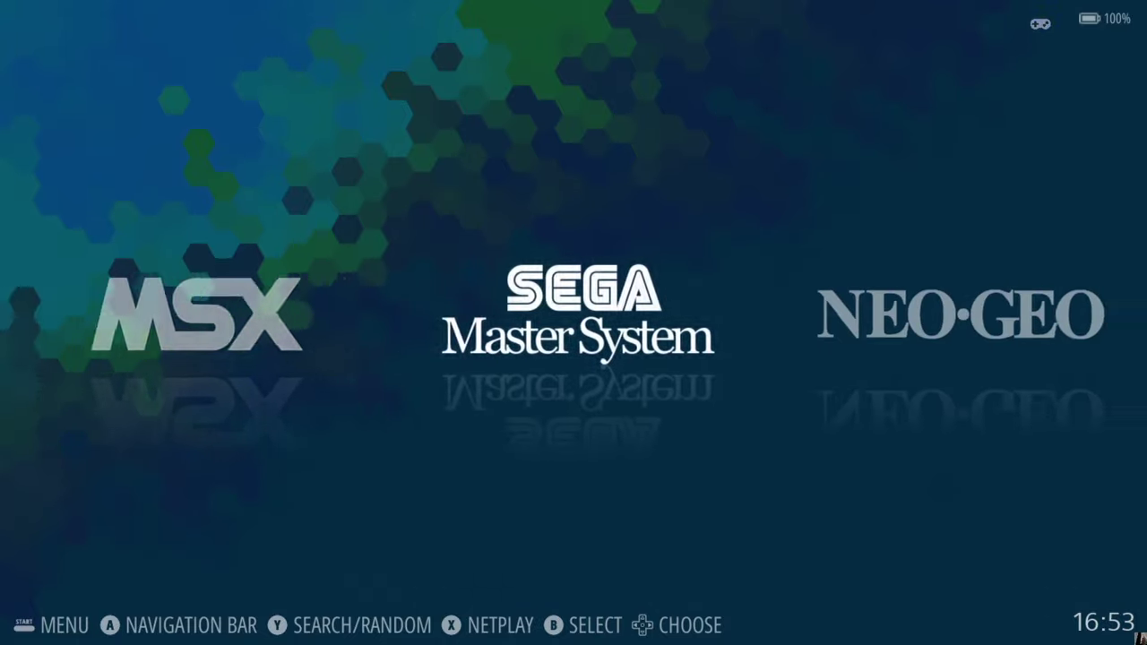
key(Left)
text(msx)
key(Return)
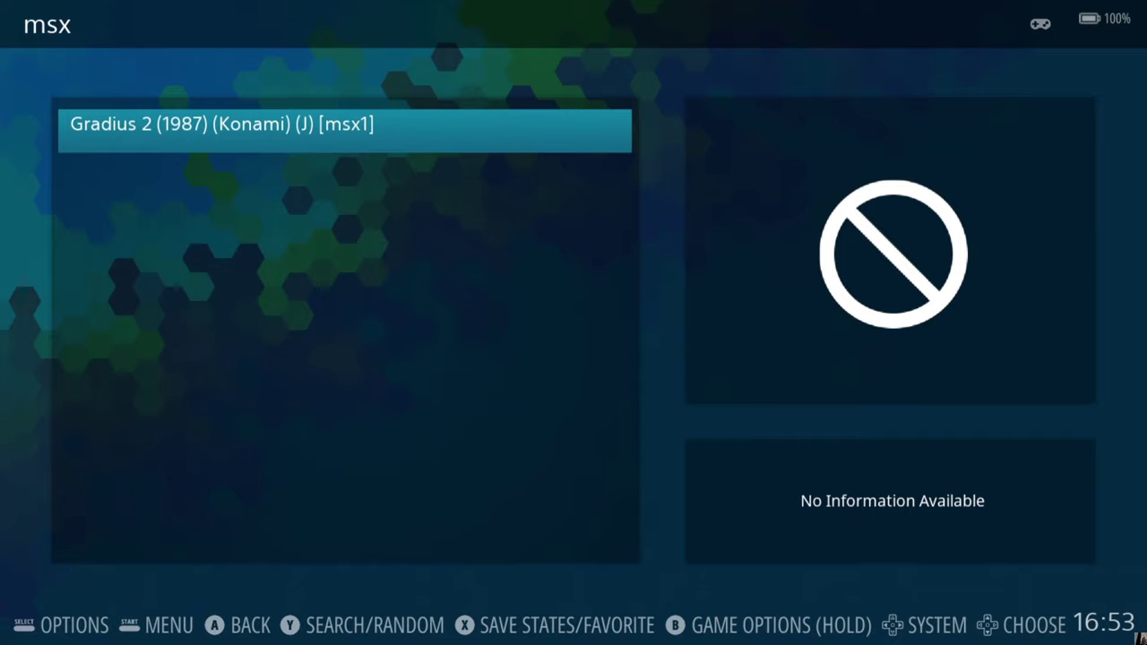
- Scrape the MSX game's missing media from ScreenScraper with the main menu's Scraper
key(F1)
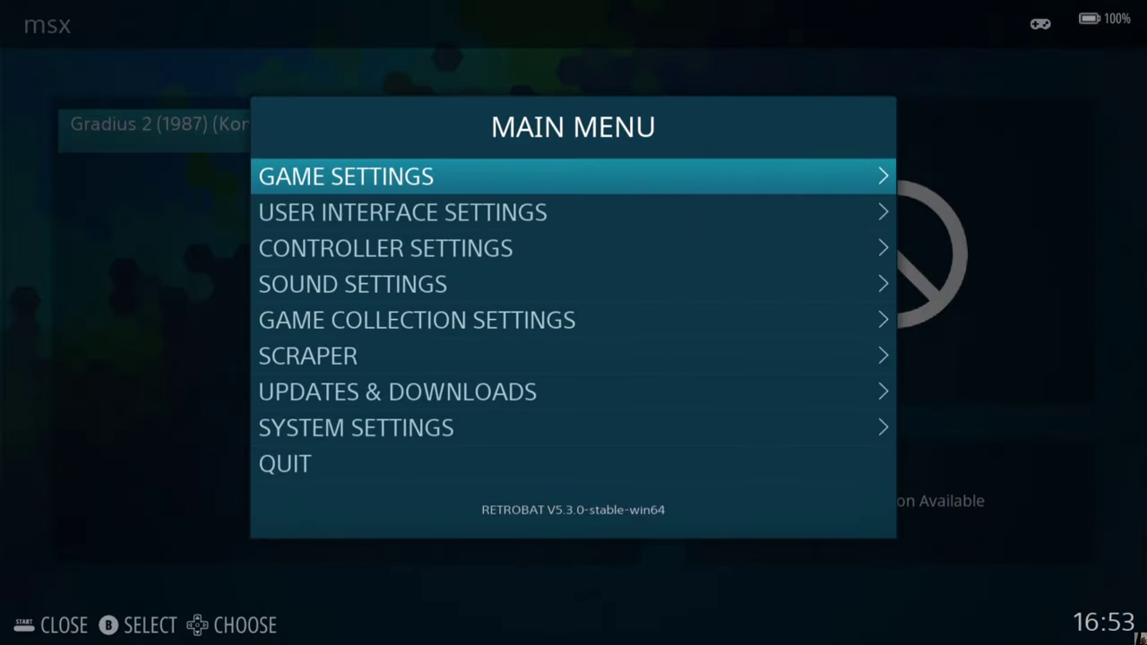
key(Down)
key(Down)
key(Down)
key(Down)
key(Down)
key(Return)
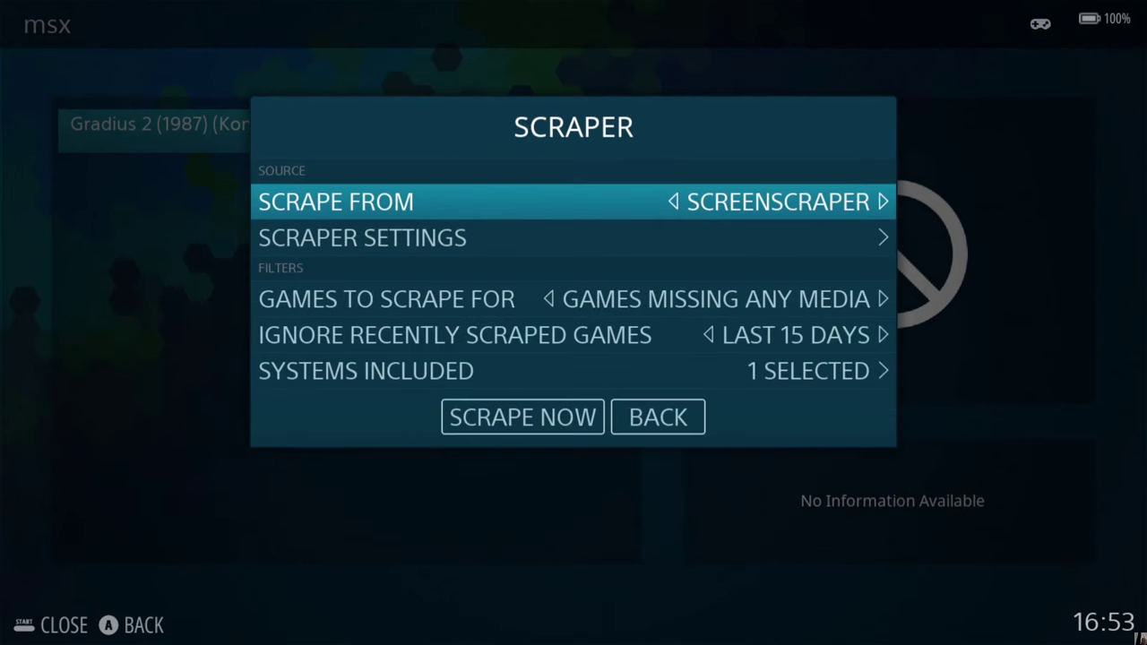
key(Up)
key(Return)
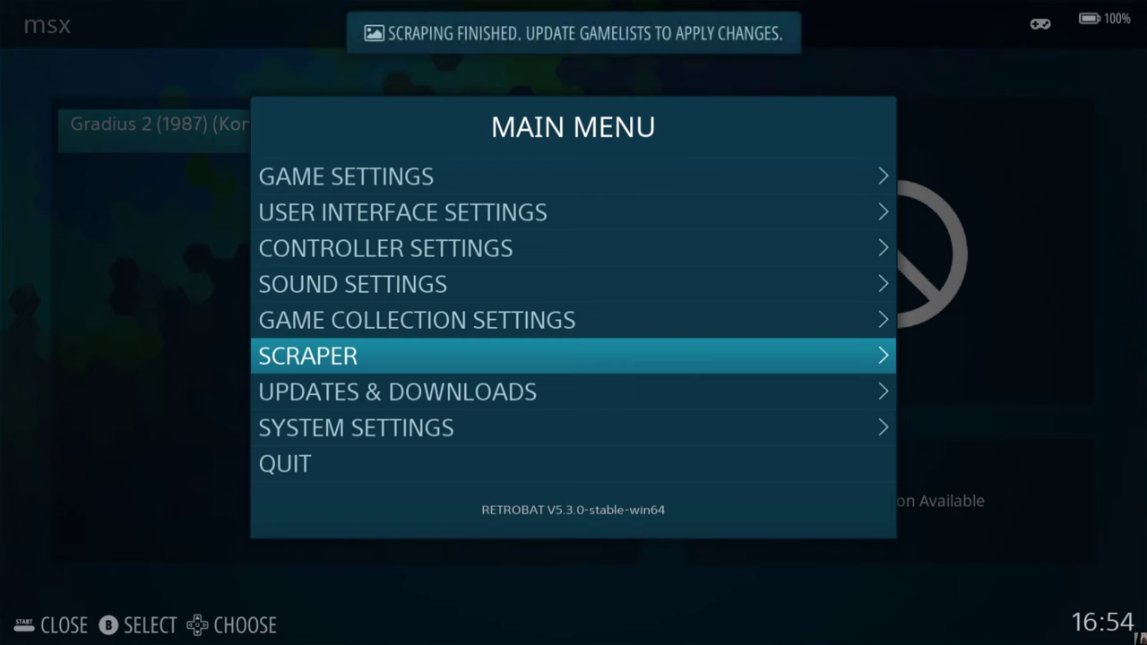
- Update the gamelists from the Game Settings and confirm the update
key(Up)
key(Up)
key(Up)
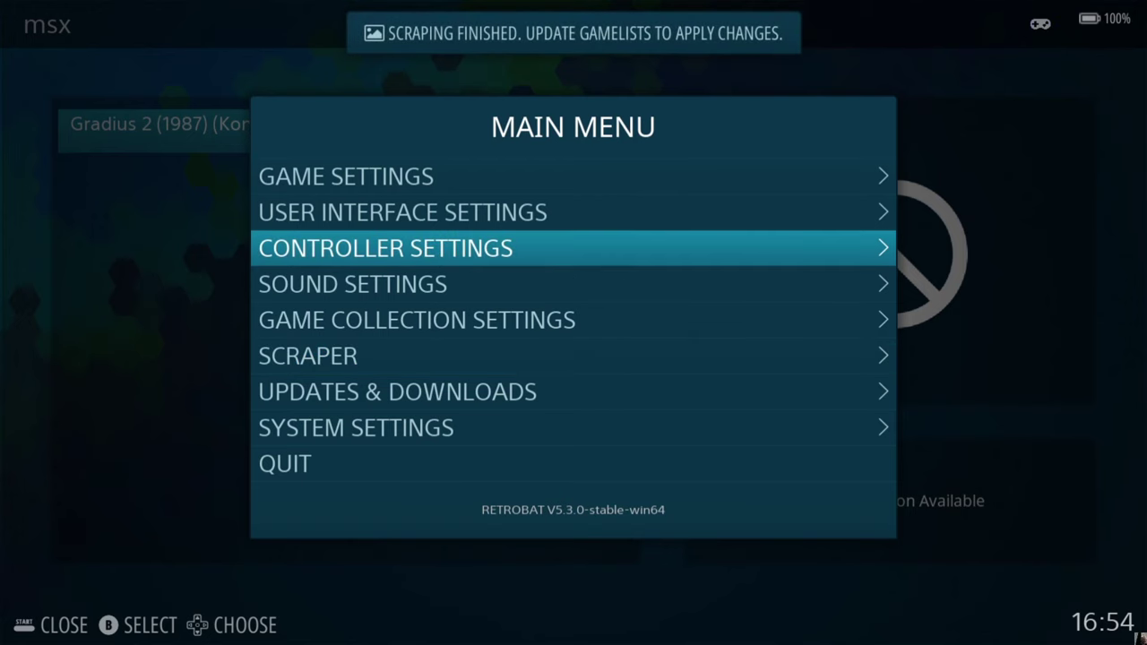
key(Up)
key(Up)
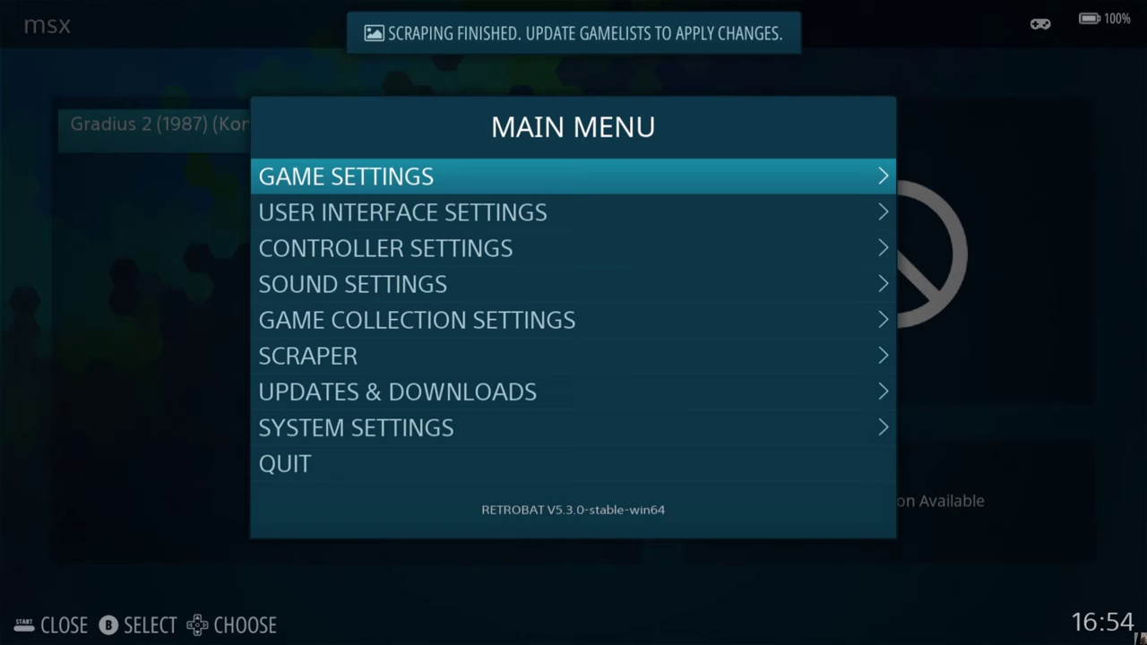
key(Return)
key(Return)
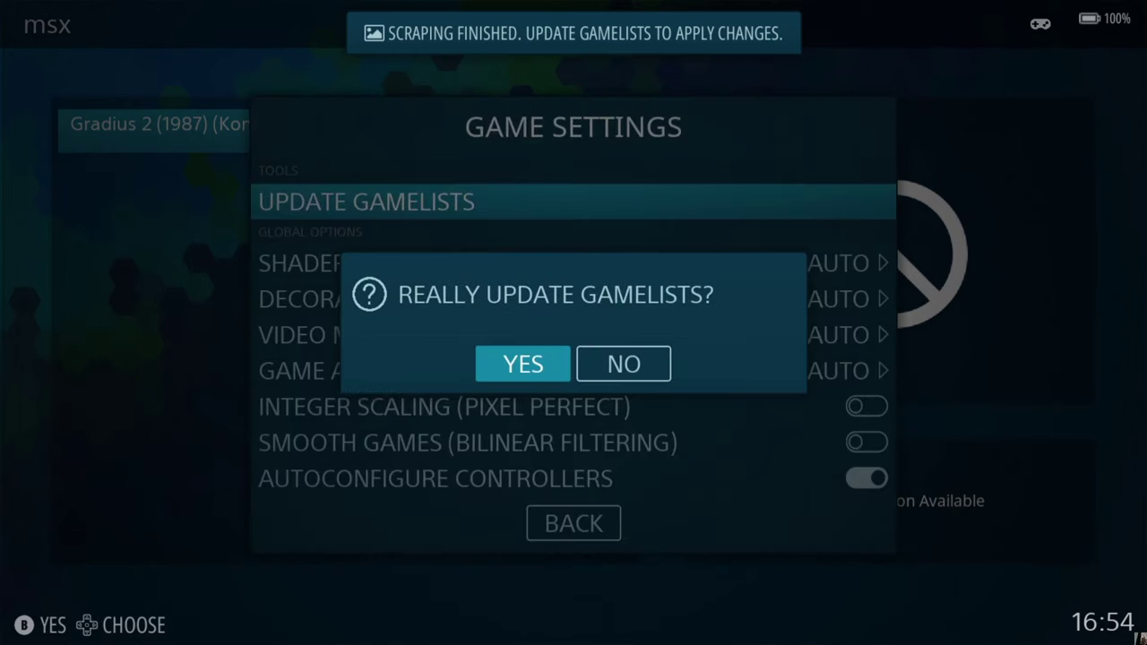
key(Return)
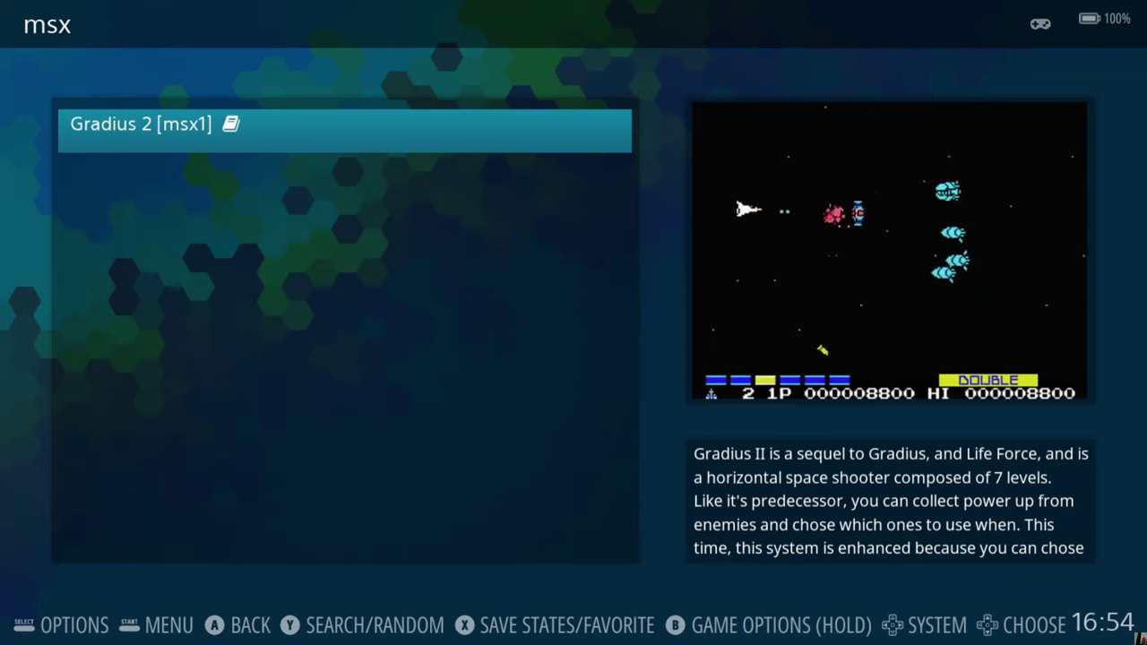
- Open the list of emulator choices in the MSX system's Advanced System Options
key(F2)
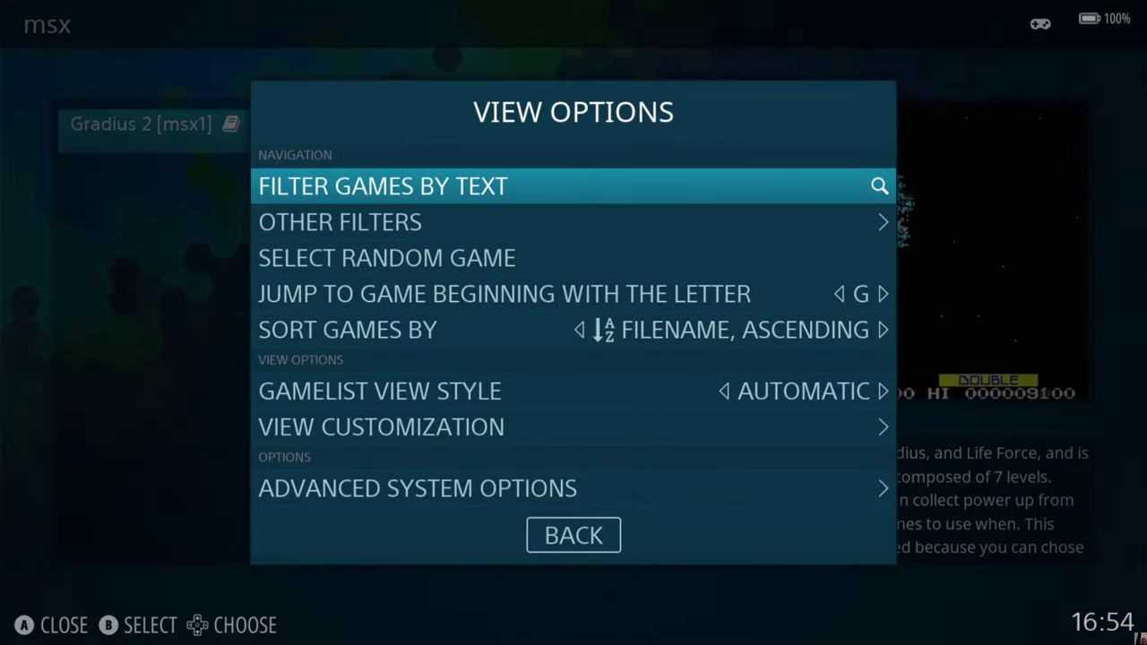
key(Up)
key(Up)
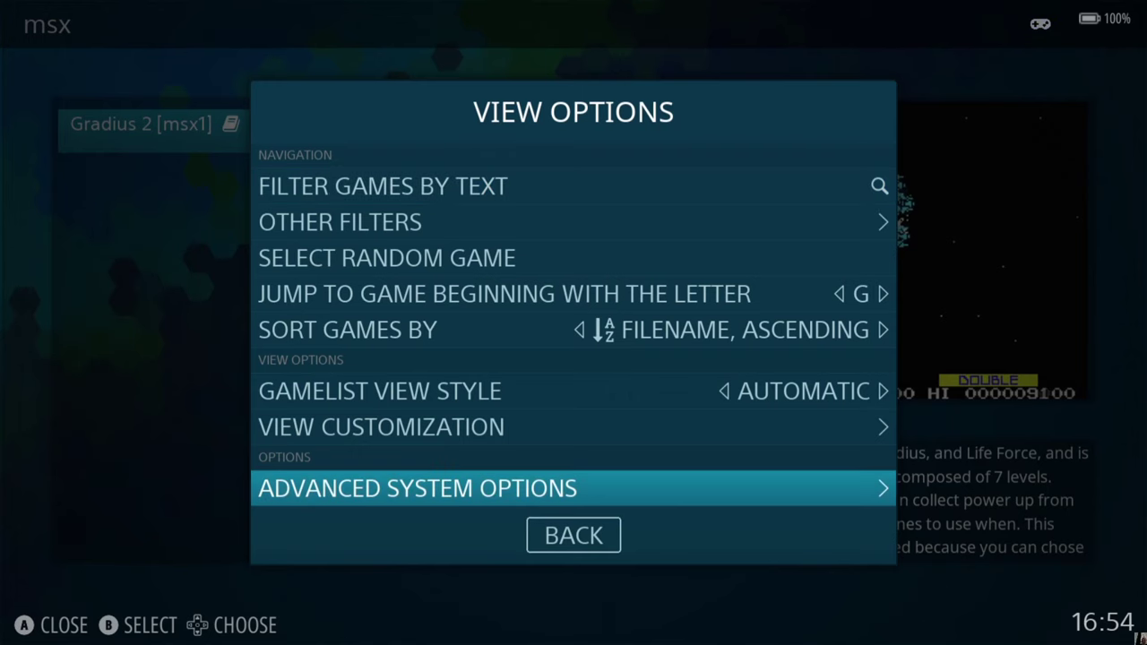
key(Return)
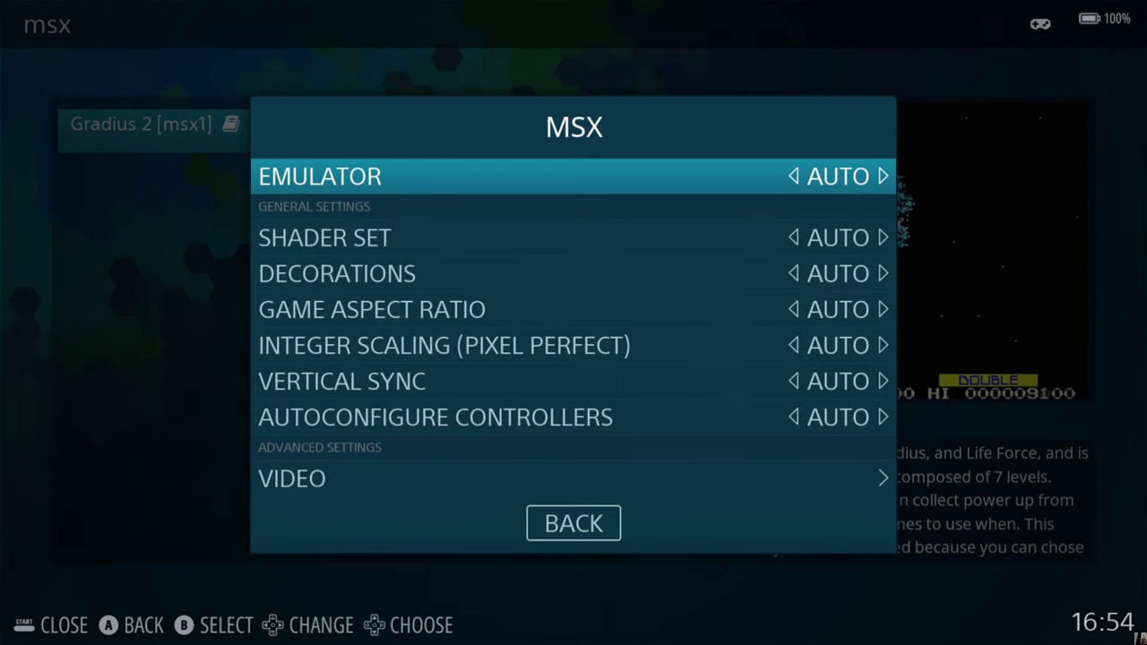
key(Return)
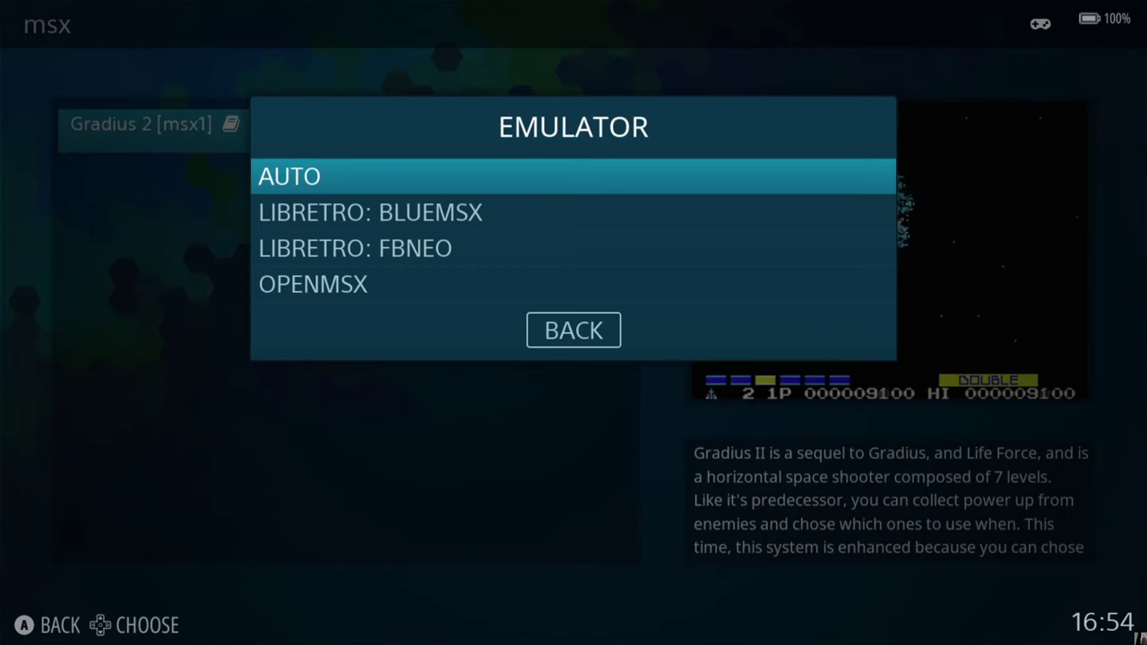
- Examine the emulators offered for MSX: Auto, Libretro: blueMSX, Libretro: FBNeo and openMSX
key(Down)
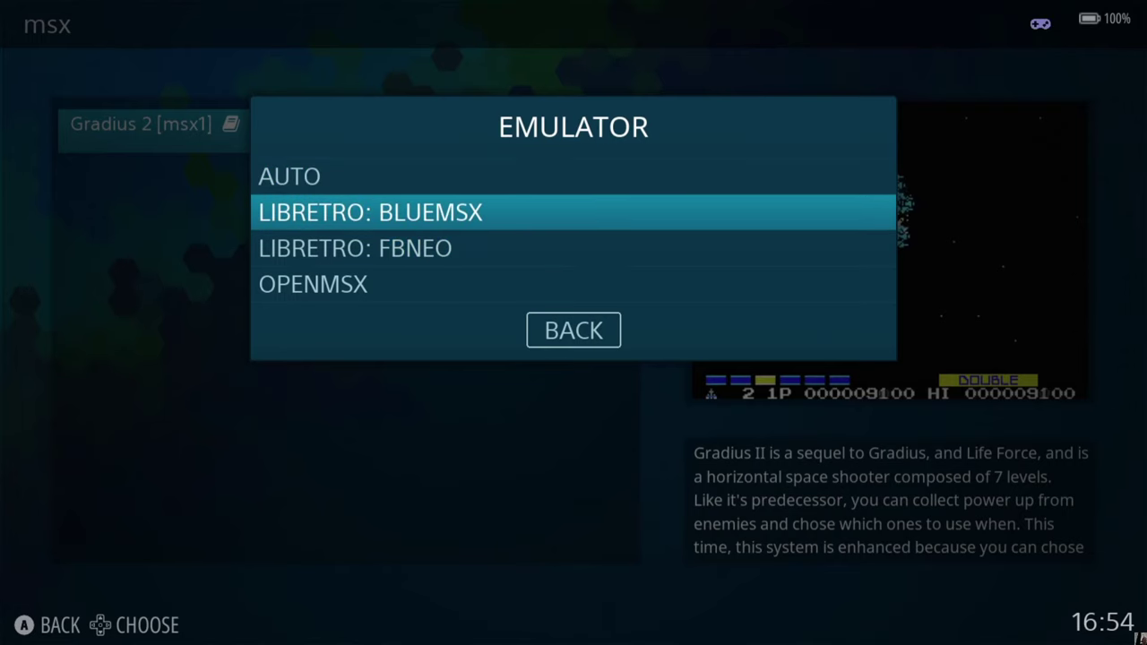
key(Down)
key(Up)
key(Up)
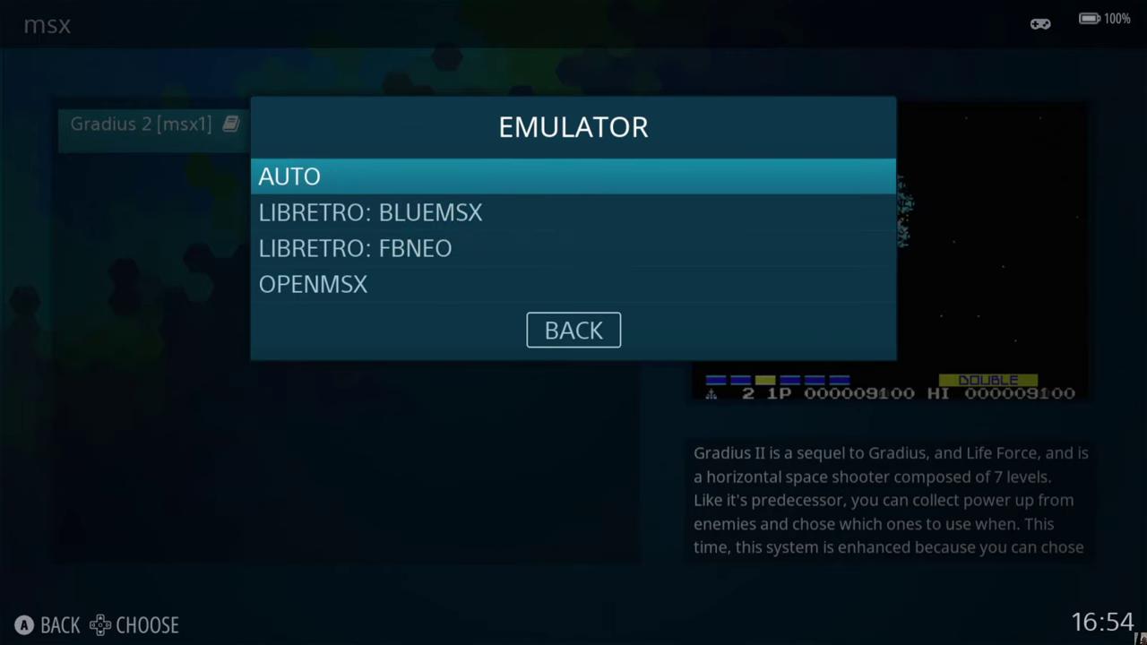
key(Down)
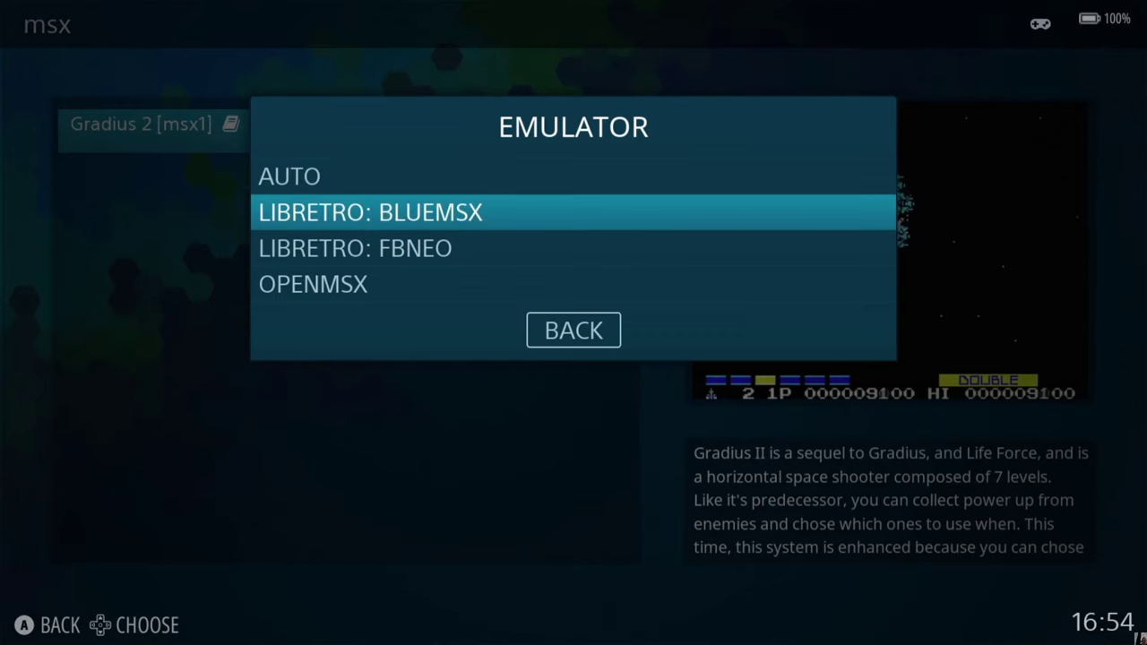
key(Up)
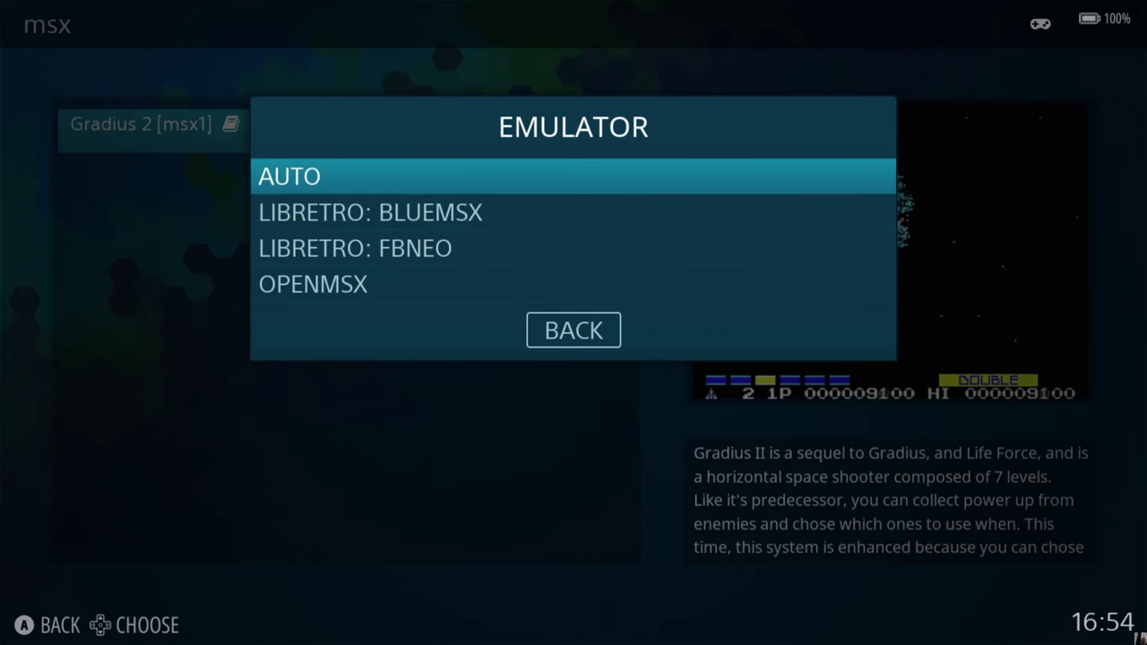
key(Down)
key(Down)
key(Down)
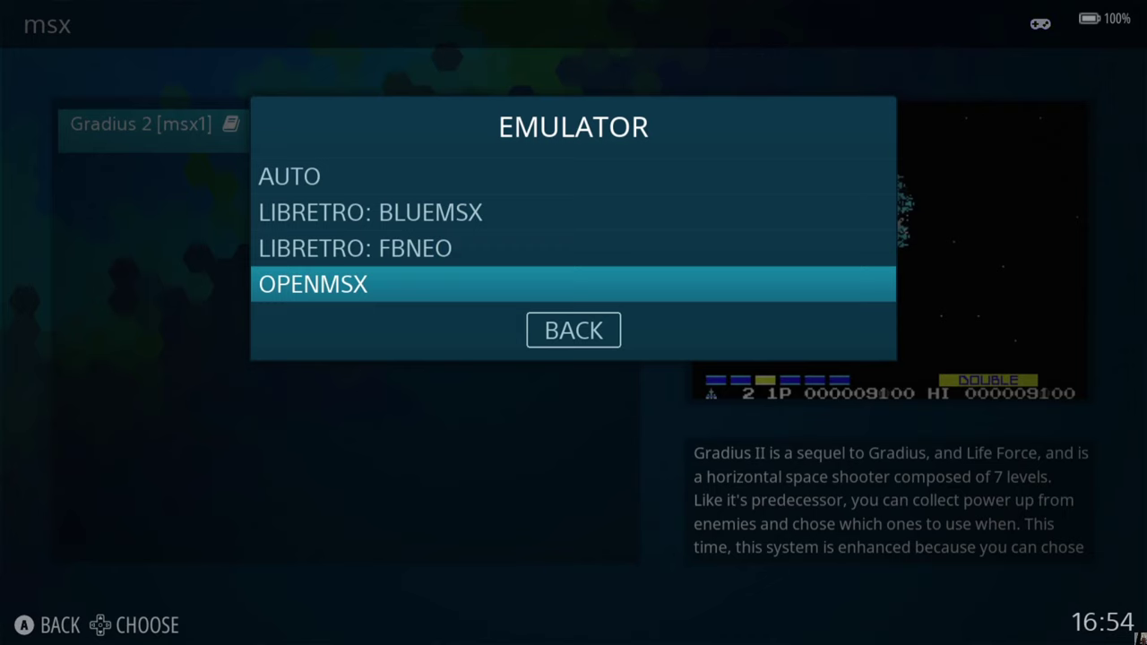
key(Up)
key(Up)
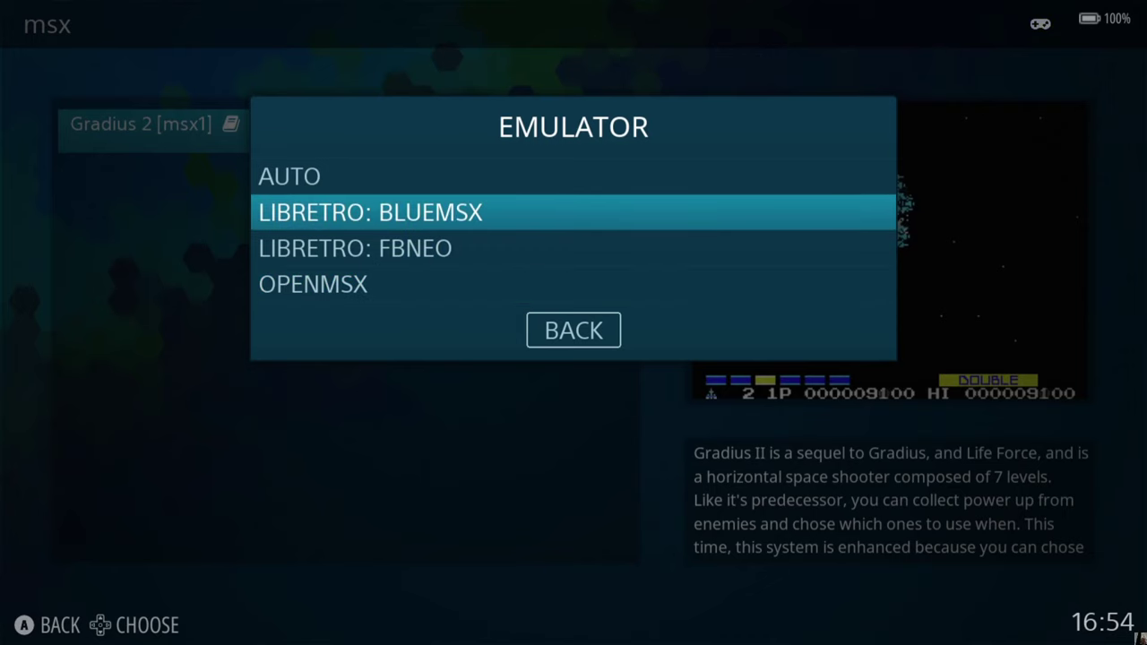
key(Down)
key(Down)
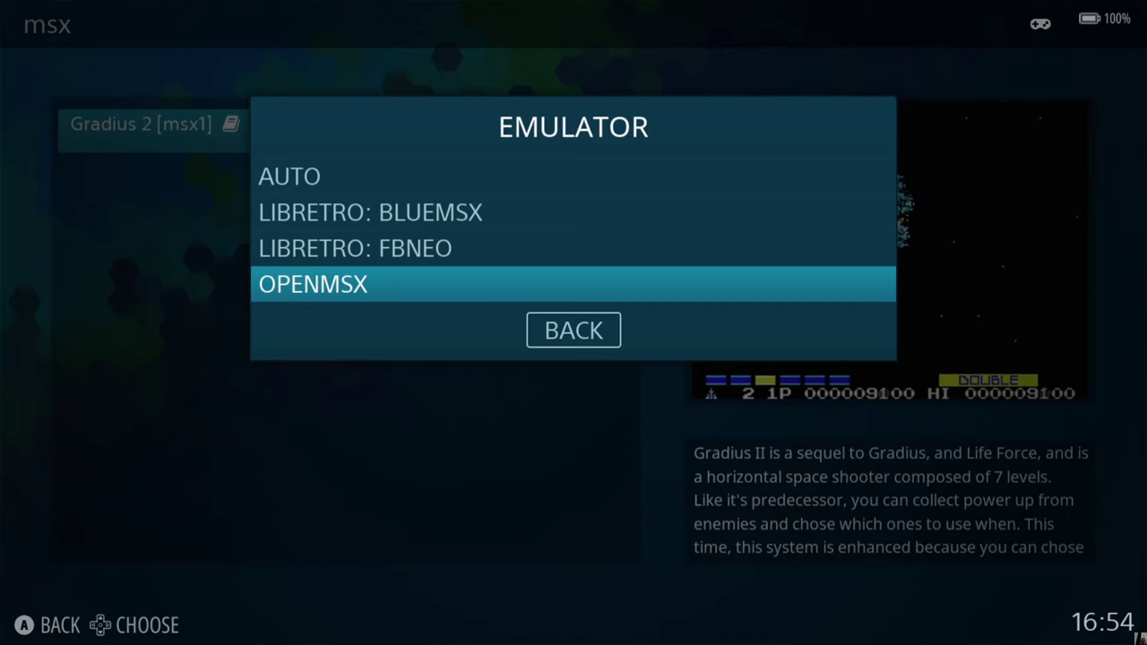
key(Up)
key(Up)
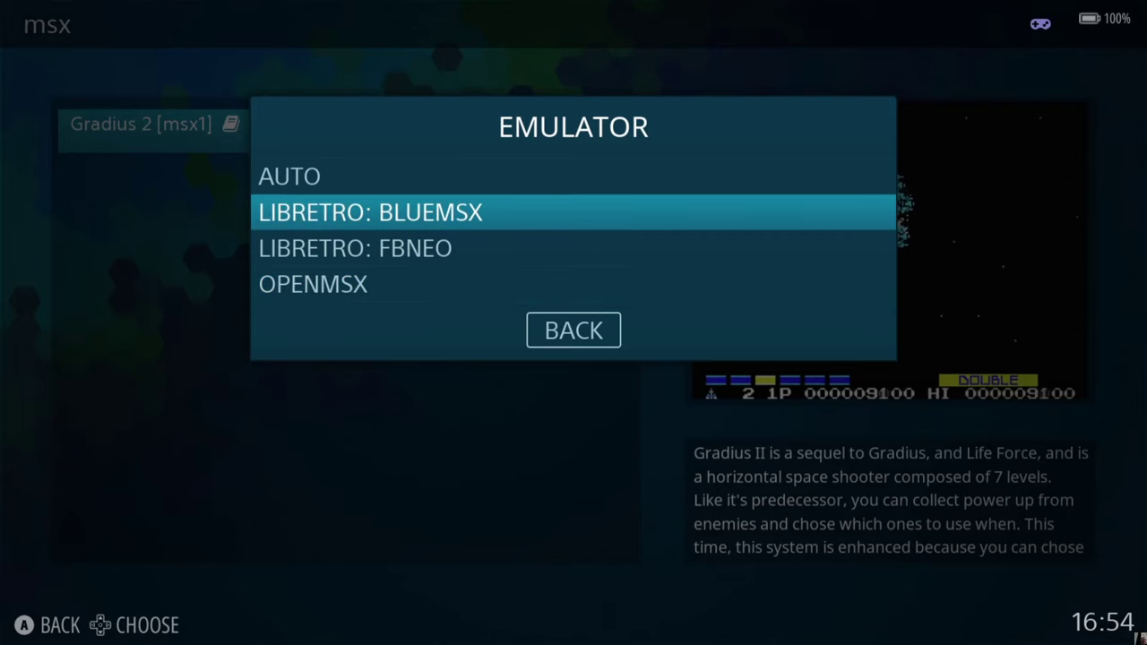
key(Up)
key(Down)
key(Up)
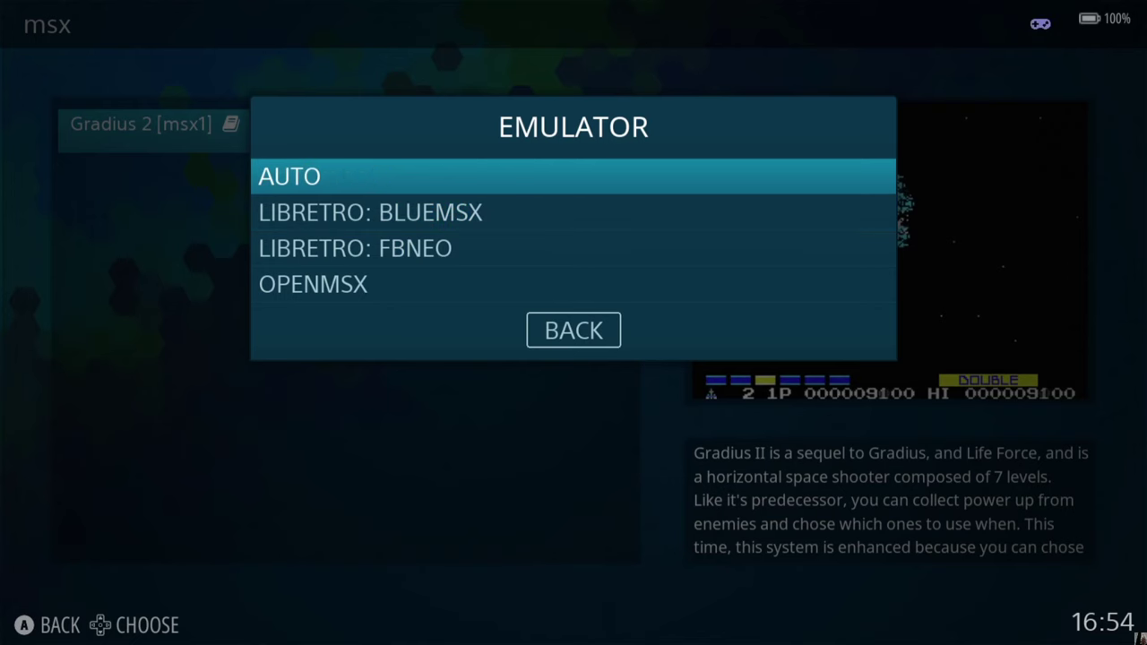
- Choose Auto as the MSX emulator and leave the options for the game list
key(Return)
key(Escape)
key(Escape)
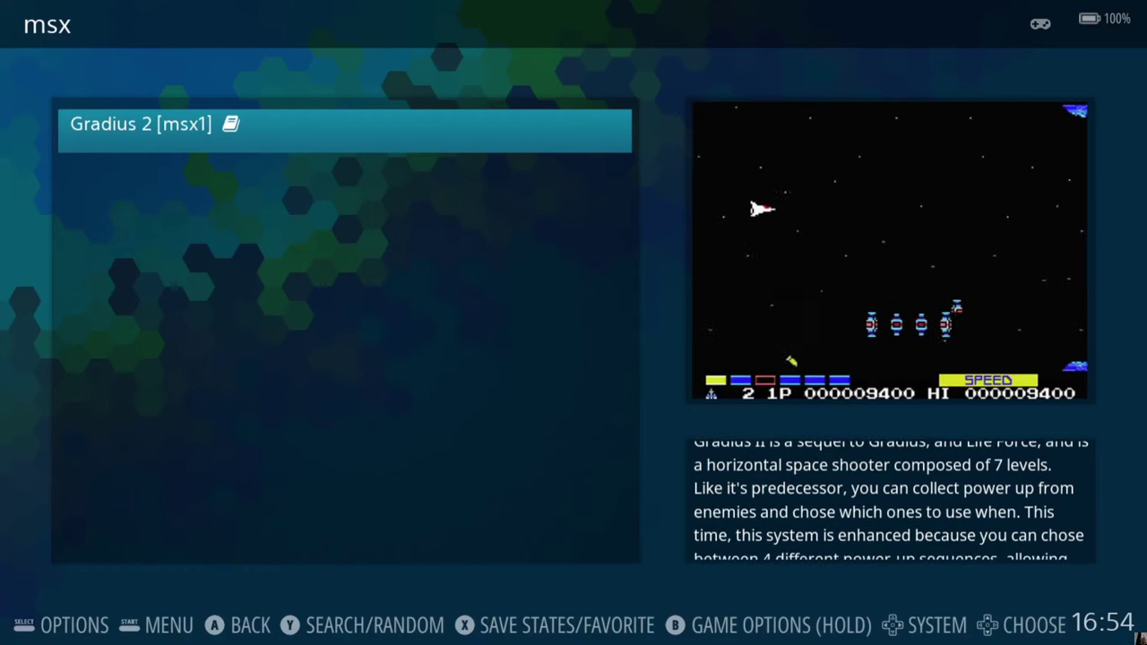
- Launch Gradius 2 [msx1] from the MSX game list and start a game
key(Return)
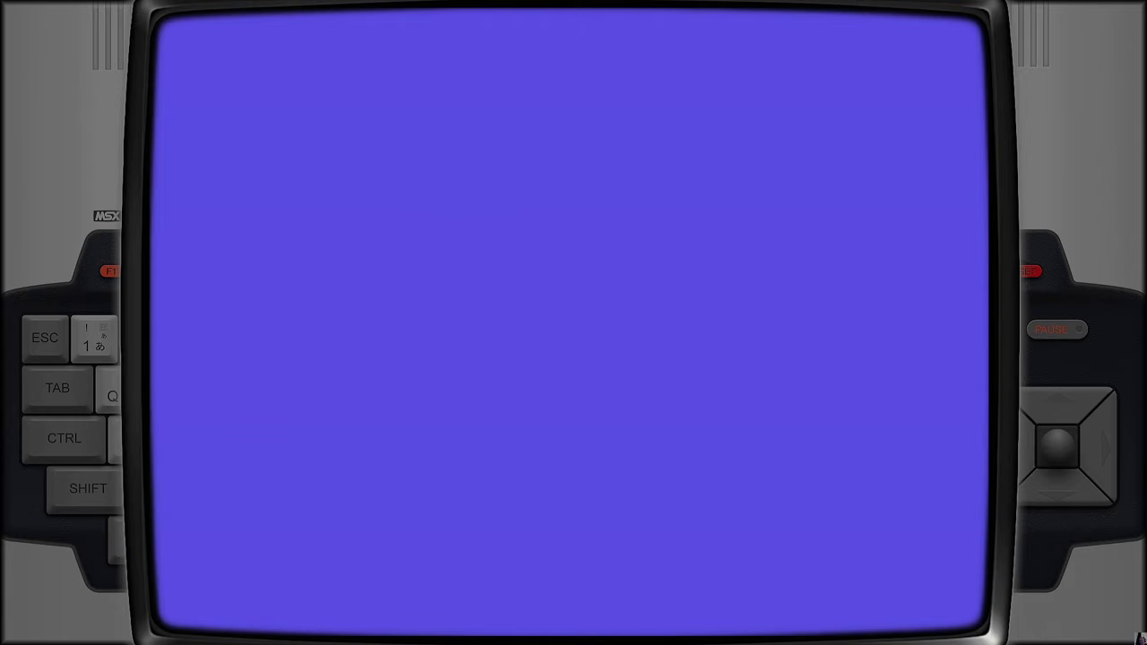
key(space)
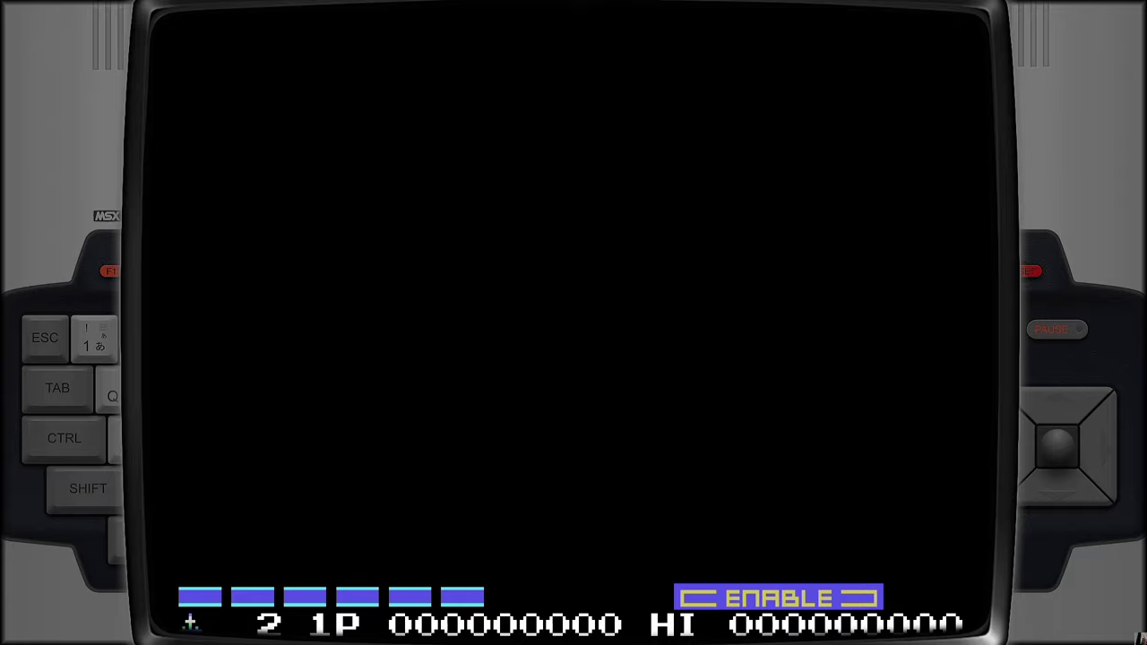
key(Up)
key(Left)
key(Down)
key(Left)
key(Up)
key(Left)
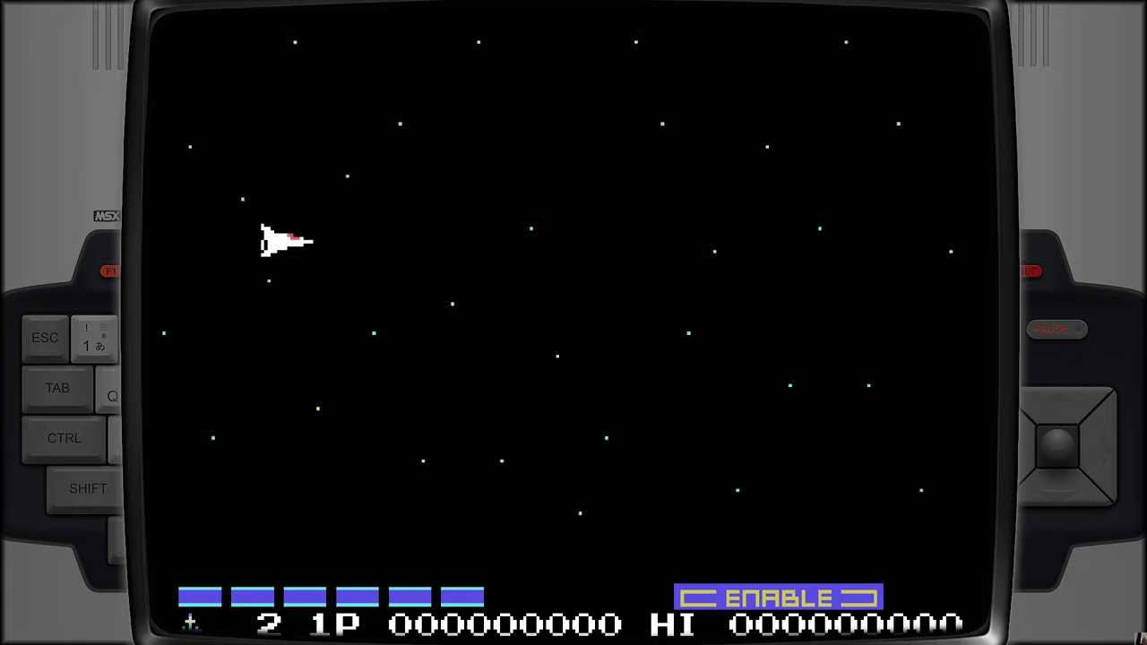
key(Right)
key(Up)
key(Down)
key(Right)
key(Up)
key(Left)
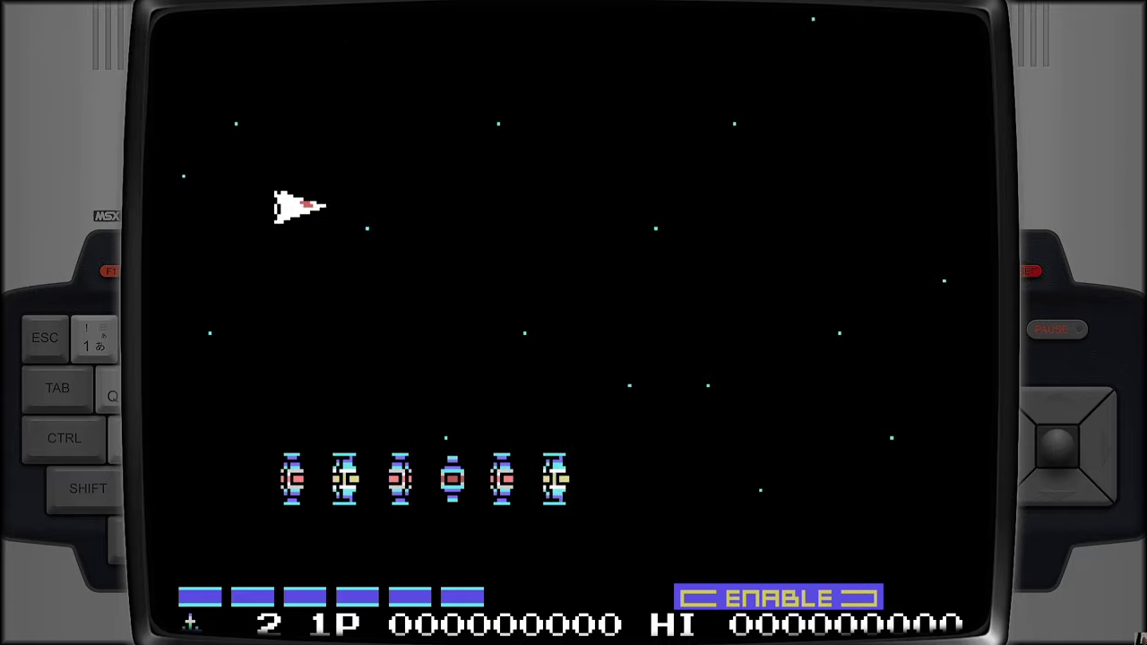
key(Down)
key(Left)
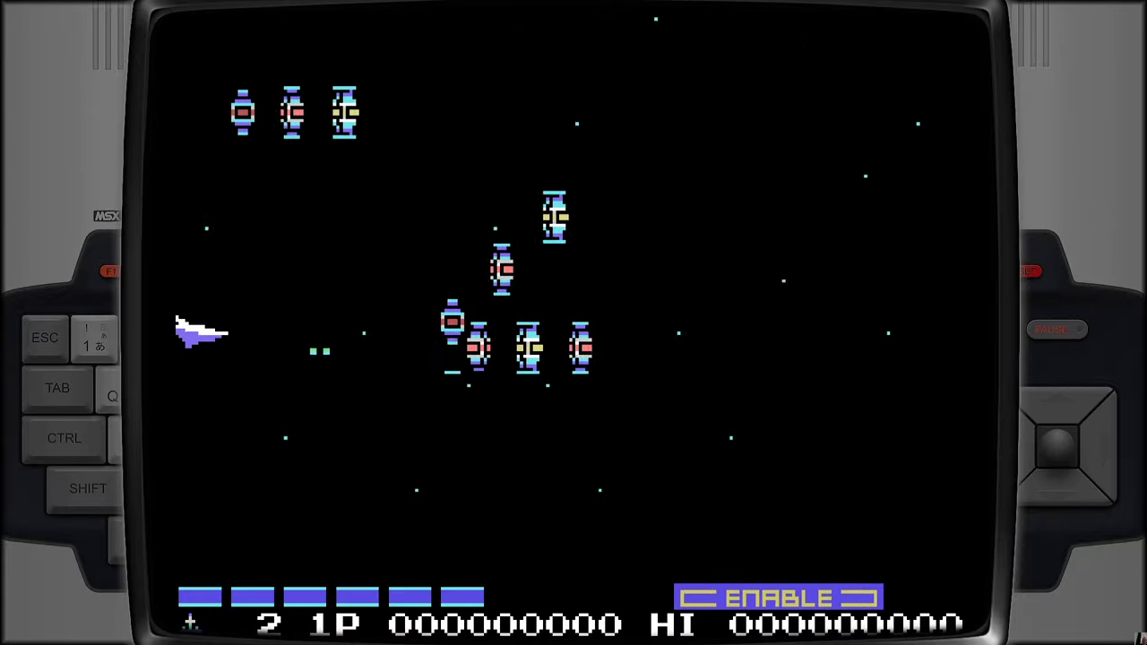
key(space)
key(Up)
key(Up)
key(Right)
key(Down)
key(Right)
key(space)
key(Up)
key(Right)
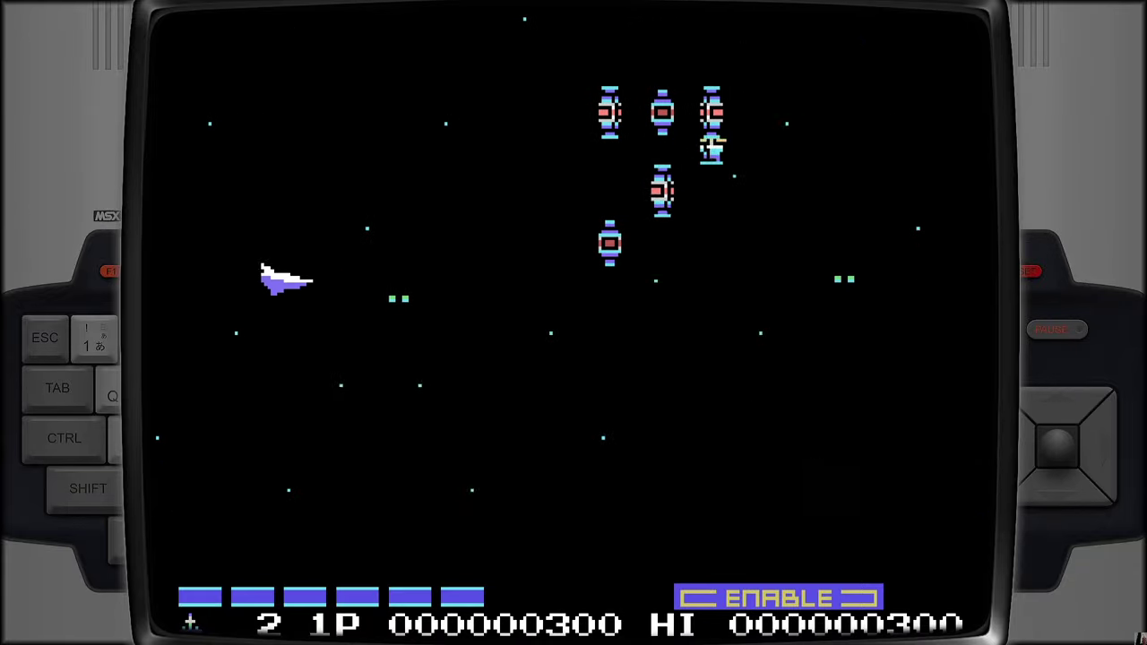
key(space)
key(Up)
key(Left)
key(Left)
key(space)
key(Up)
key(Down)
key(Right)
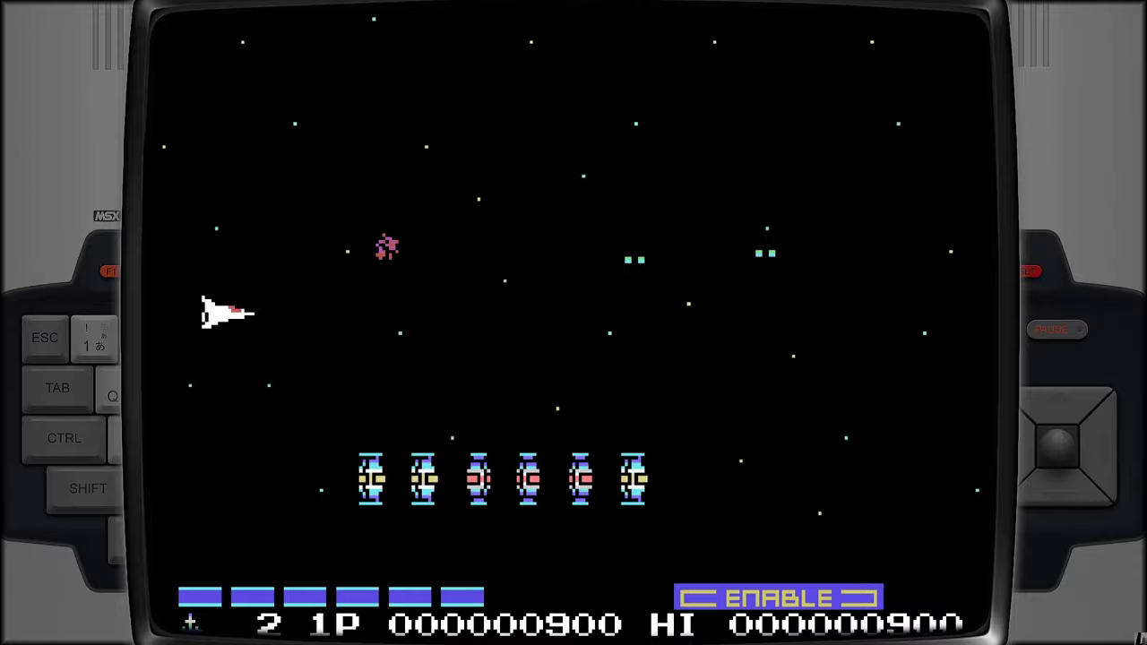
key(Right)
key(space)
key(Up)
key(Left)
key(space)
key(Up)
key(Left)
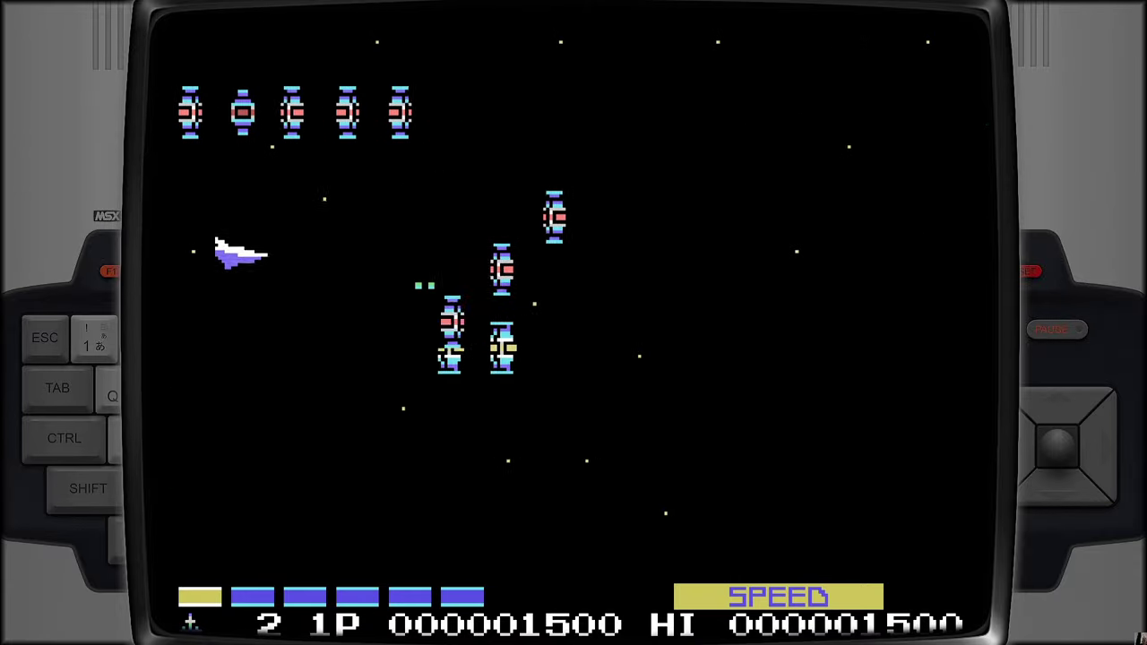
key(space)
key(Up)
key(Left)
key(Up)
key(Right)
key(space)
key(Down)
key(Right)
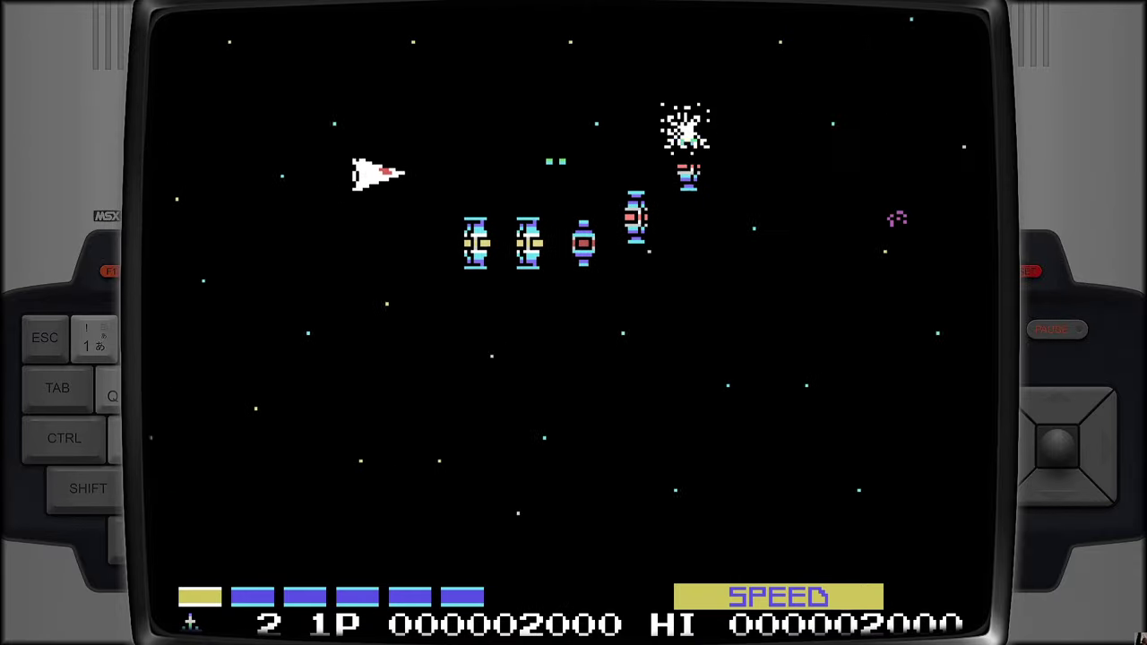
key(Up)
key(Left)
key(Up)
key(Right)
key(Down)
key(Left)
key(Down)
key(space)
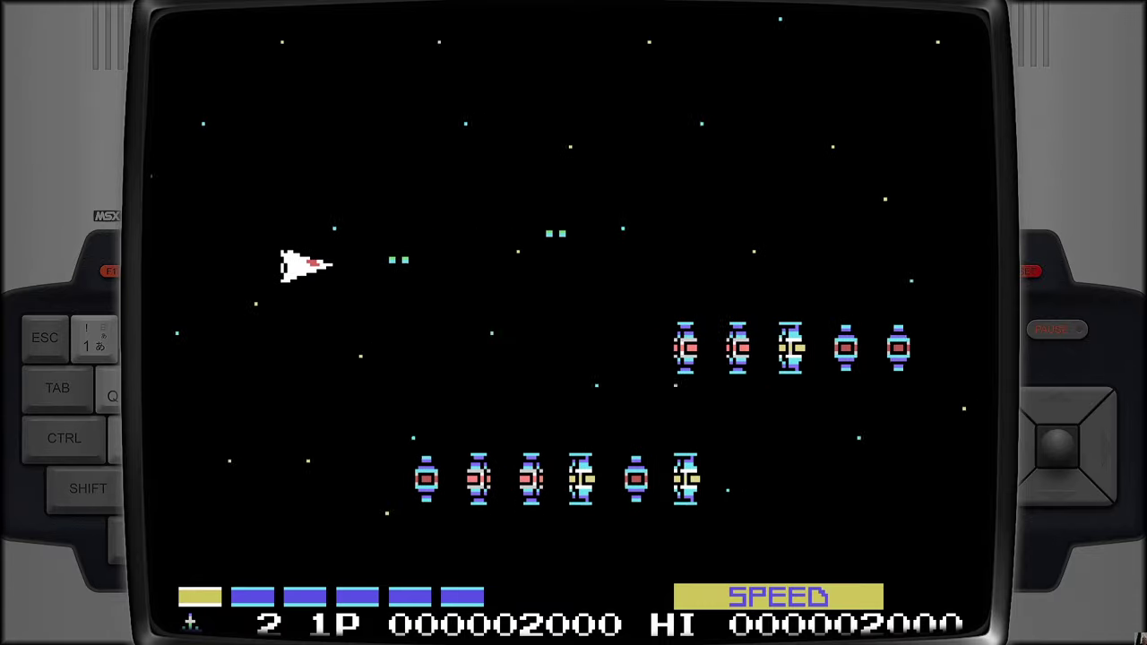
key(Down)
key(Up)
key(space)
key(Down)
key(Left)
key(space)
key(Down)
key(Left)
key(space)
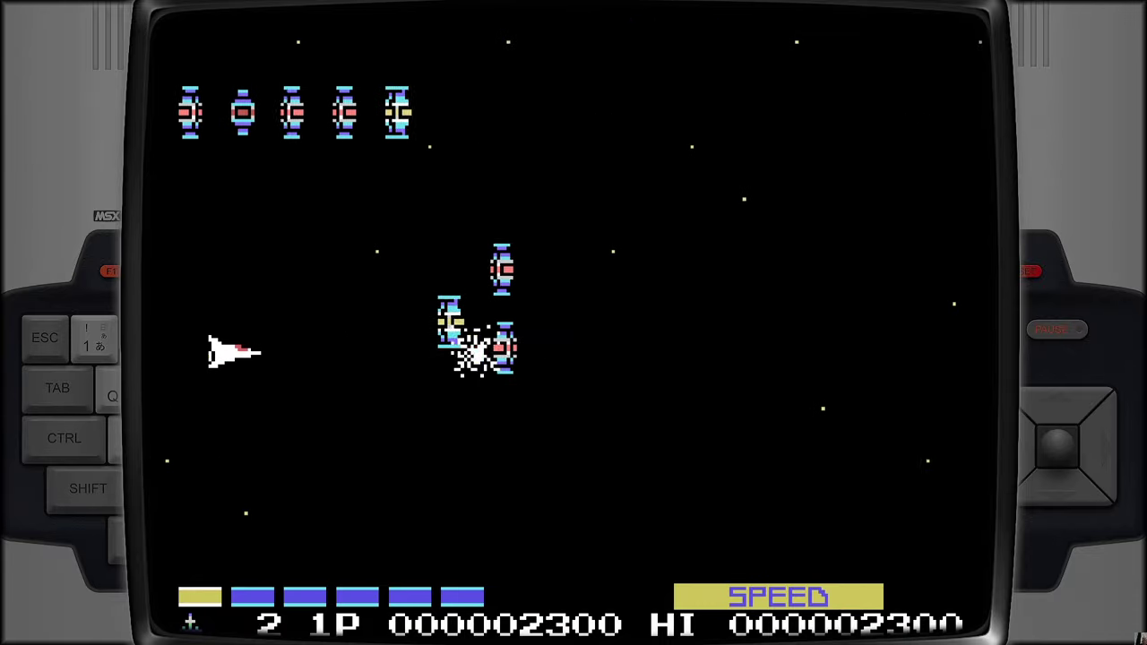
key(Up)
key(Left)
key(space)
key(Up)
key(Up)
key(Right)
key(space)
key(Down)
key(Right)
key(space)
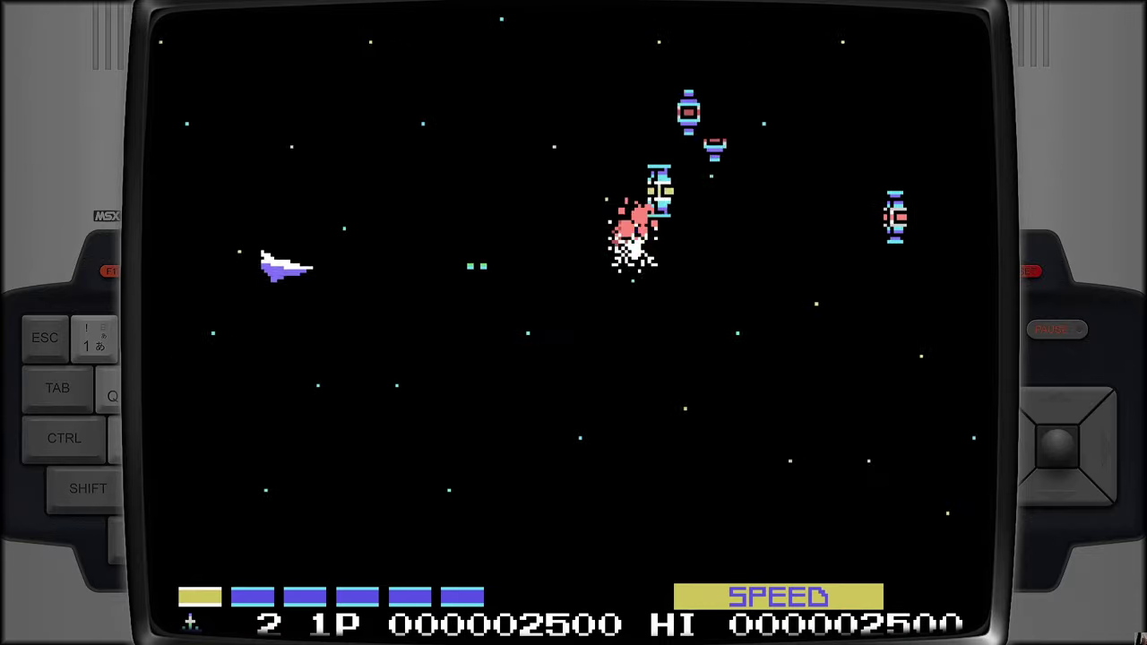
key(Up)
key(Right)
key(space)
key(Down)
key(Right)
key(space)
key(Down)
key(Left)
key(space)
key(Up)
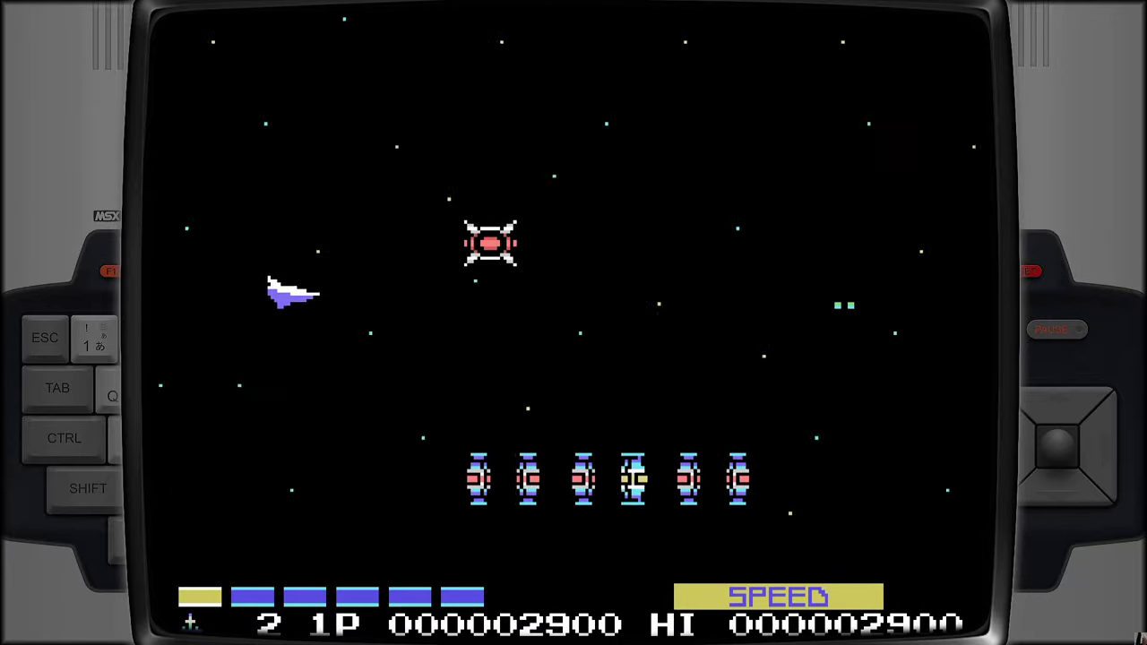
key(Up)
key(Right)
key(space)
key(Down)
key(Right)
key(space)
key(Up)
key(space)
key(Left)
key(space)
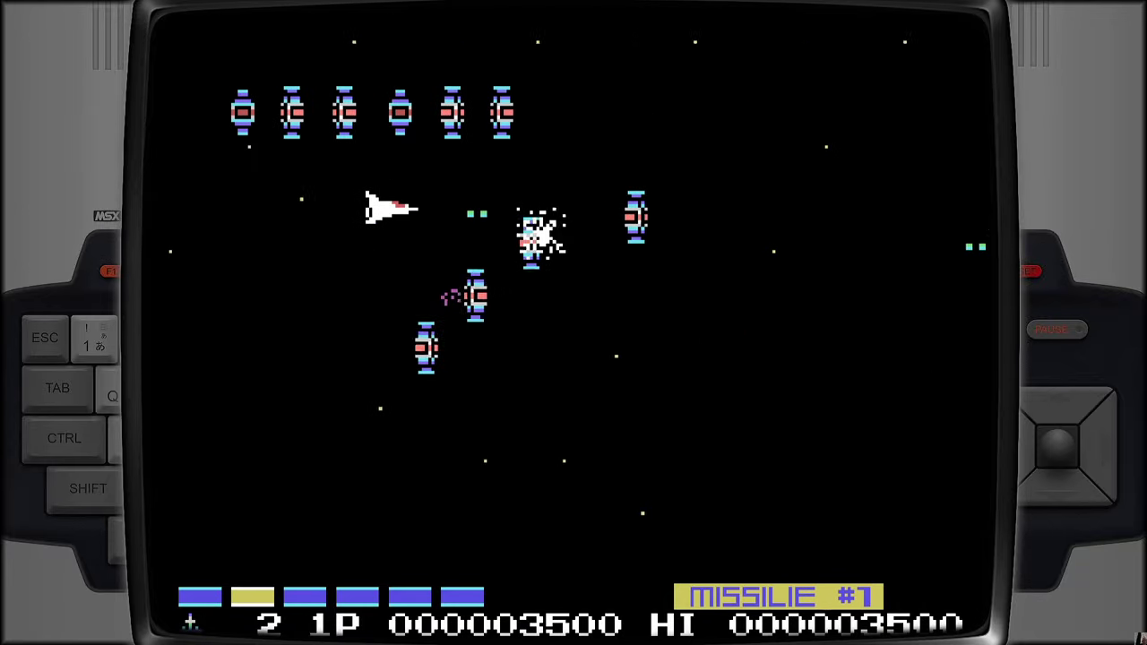
key(Left)
key(space)
key(Up)
key(space)
key(Right)
key(space)
key(Down)
key(Left)
key(space)
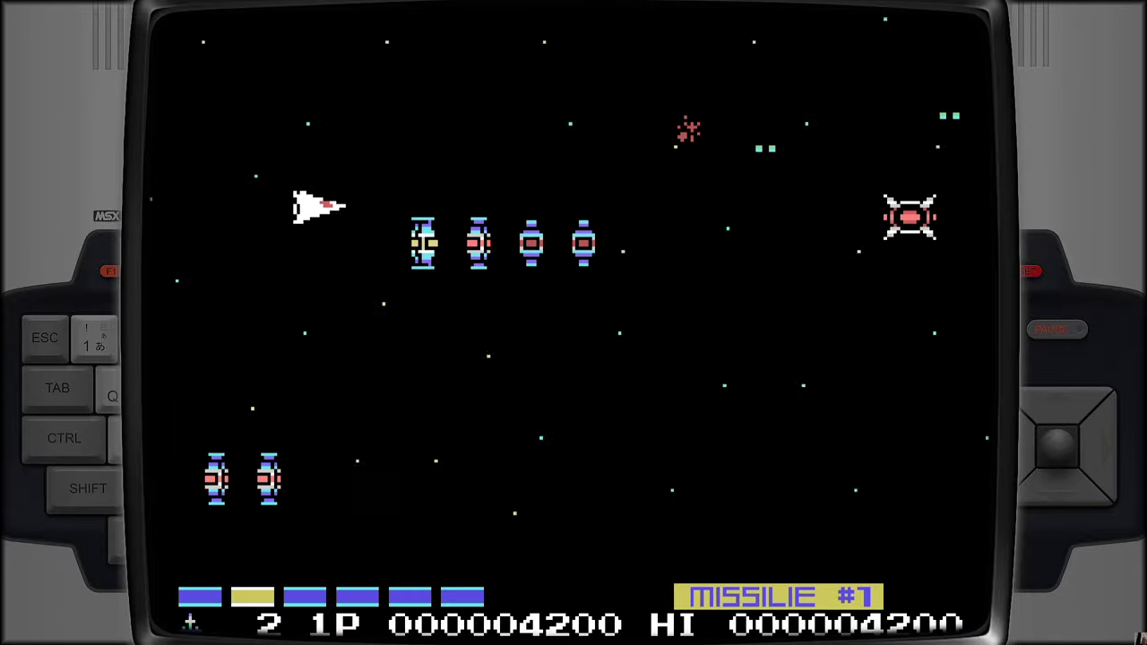
key(Down)
key(Left)
key(space)
key(Right)
key(space)
key(Right)
key(Right)
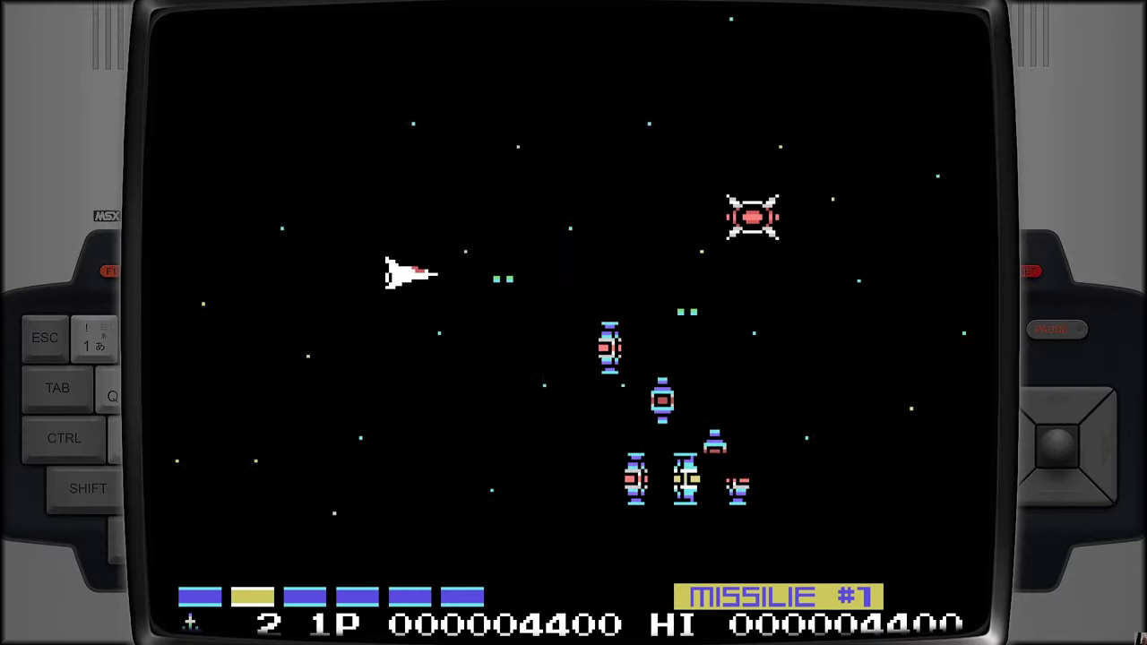
key(Up)
key(Right)
key(space)
key(Down)
key(Right)
key(space)
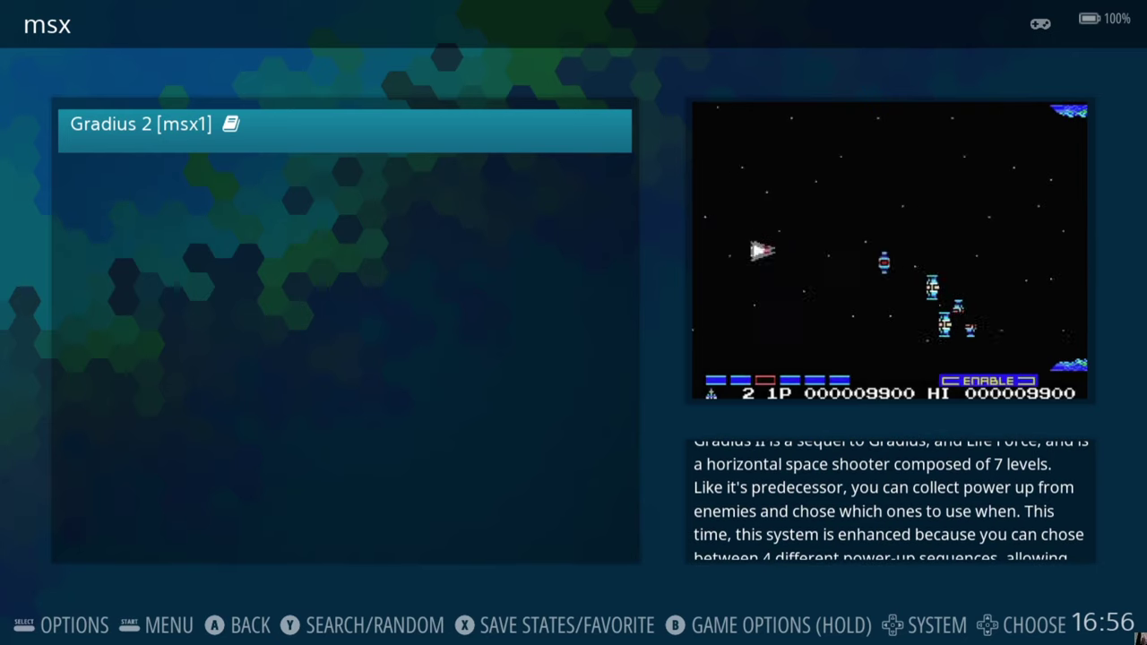
- Open the list of decoration choices in the MSX system's Advanced System Options
key(F1)
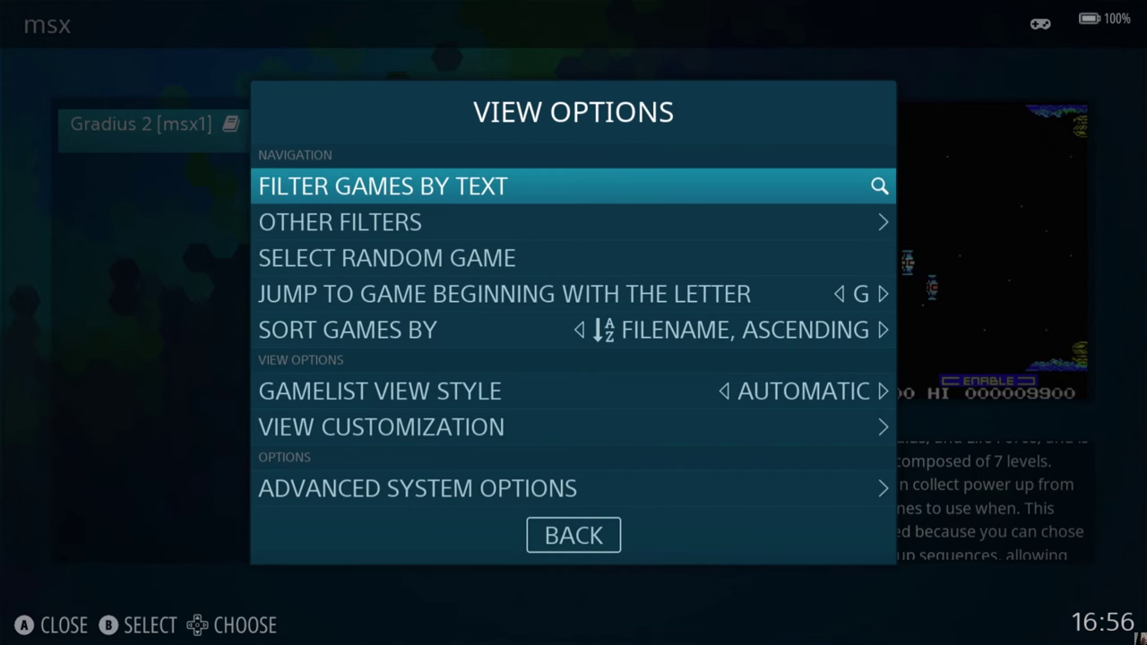
key(Up)
key(Up)
key(Return)
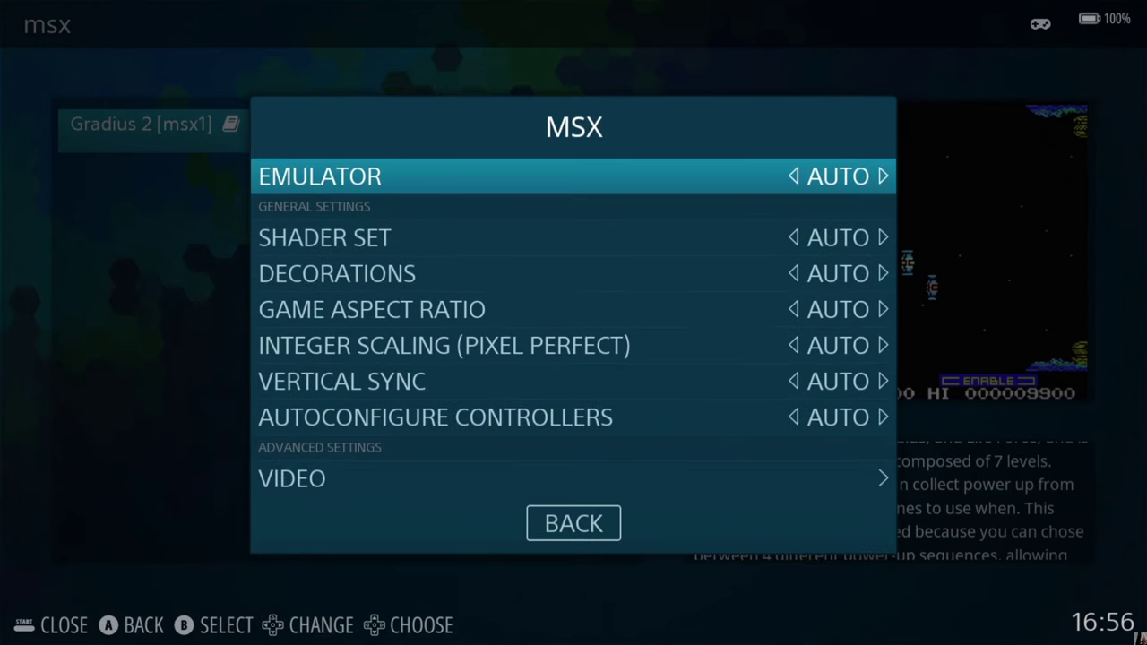
key(Down)
key(Down)
key(Return)
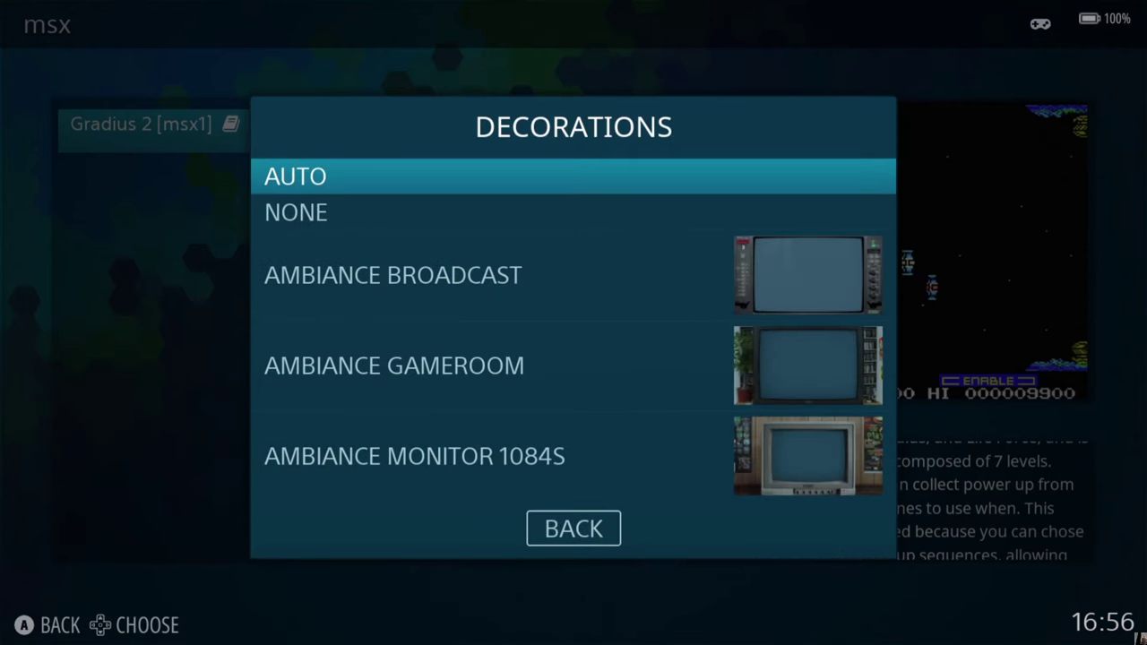
- Examine the decorations offered for MSX, from the Ambiance and Arcade bezels to Default Unglazed
key(Down)
key(Down)
key(Down)
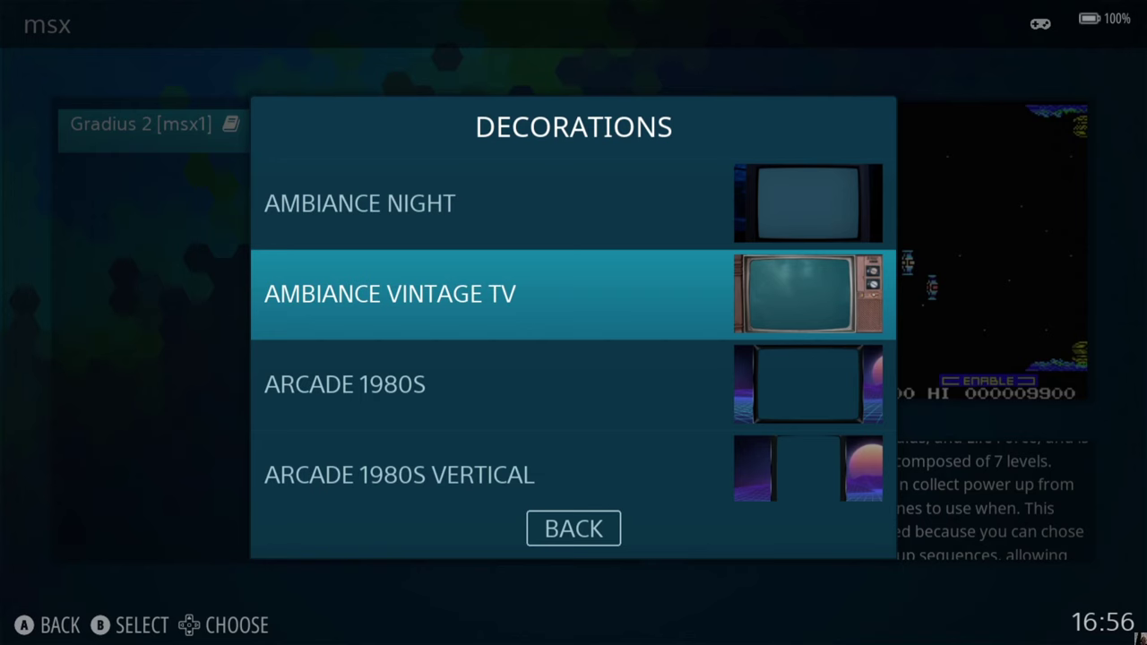
key(Down)
key(Down)
key(Down)
key(Down)
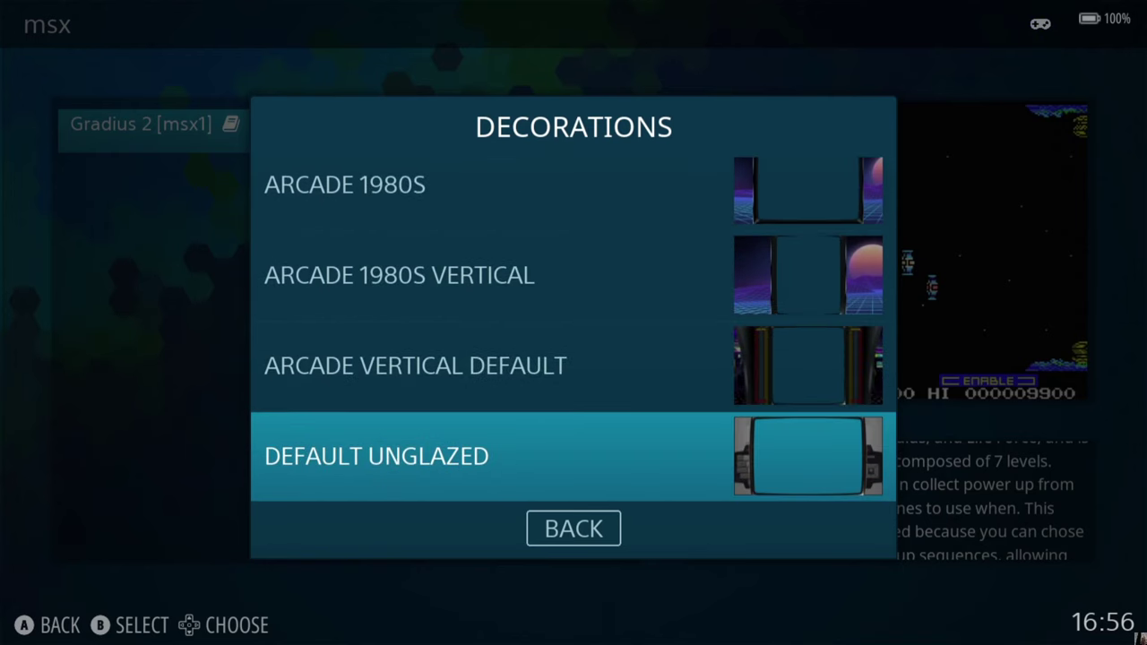
key(Down)
key(Up)
key(Up)
key(Up)
key(Up)
key(Up)
key(Up)
key(Up)
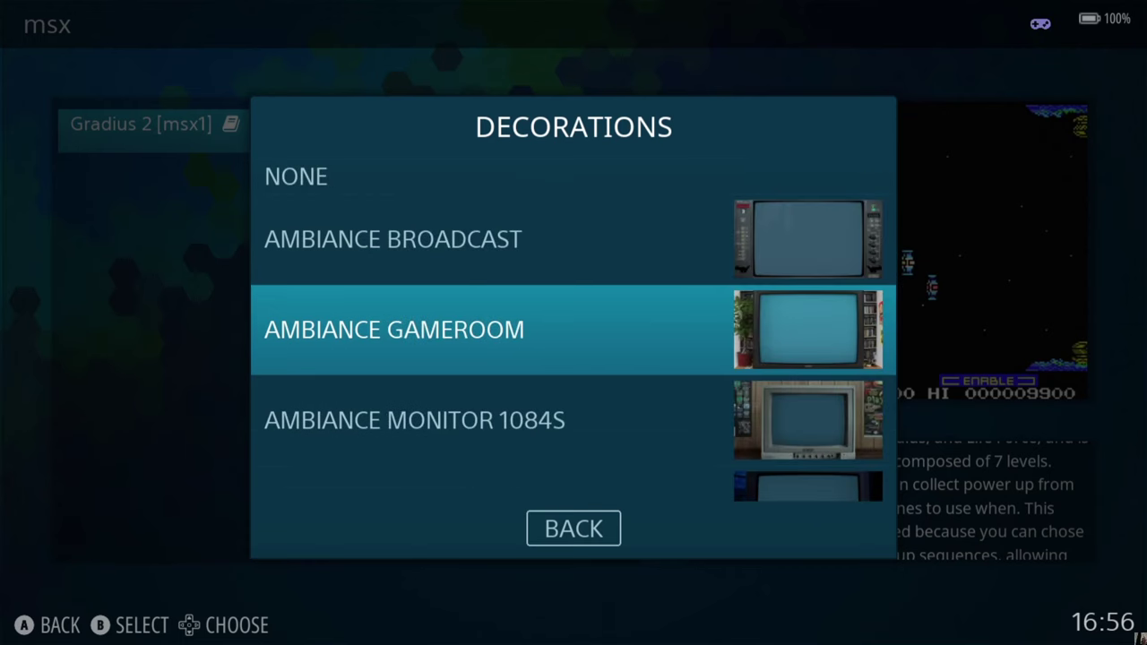
- Set the MSX system's decorations to None
key(Up)
key(Up)
key(Up)
key(Down)
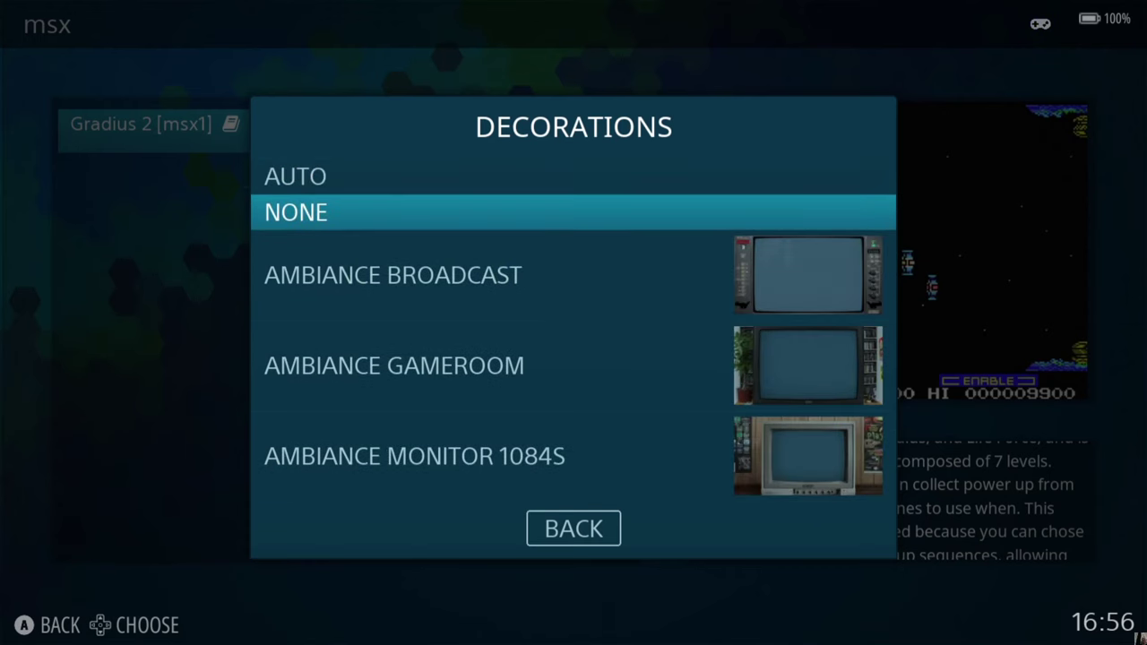
key(Return)
- Set the MSX system's shader set to Scanlines
key(Up)
key(Return)
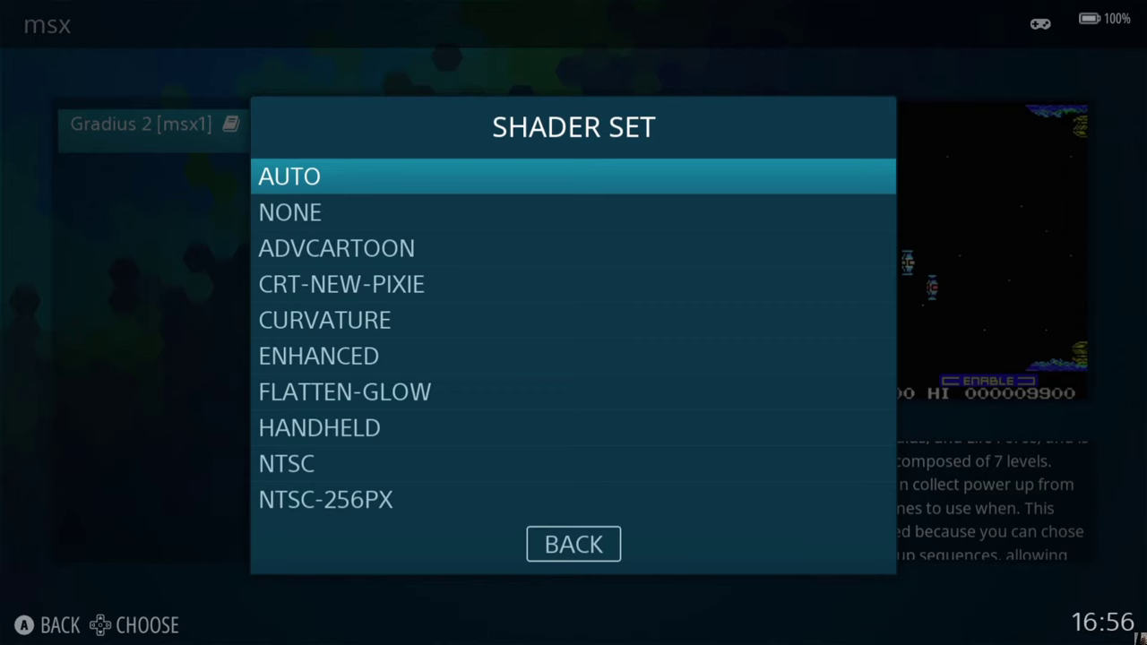
key(Down)
key(Down)
key(Down)
key(Down)
key(Down)
key(Down)
key(Down)
key(Down)
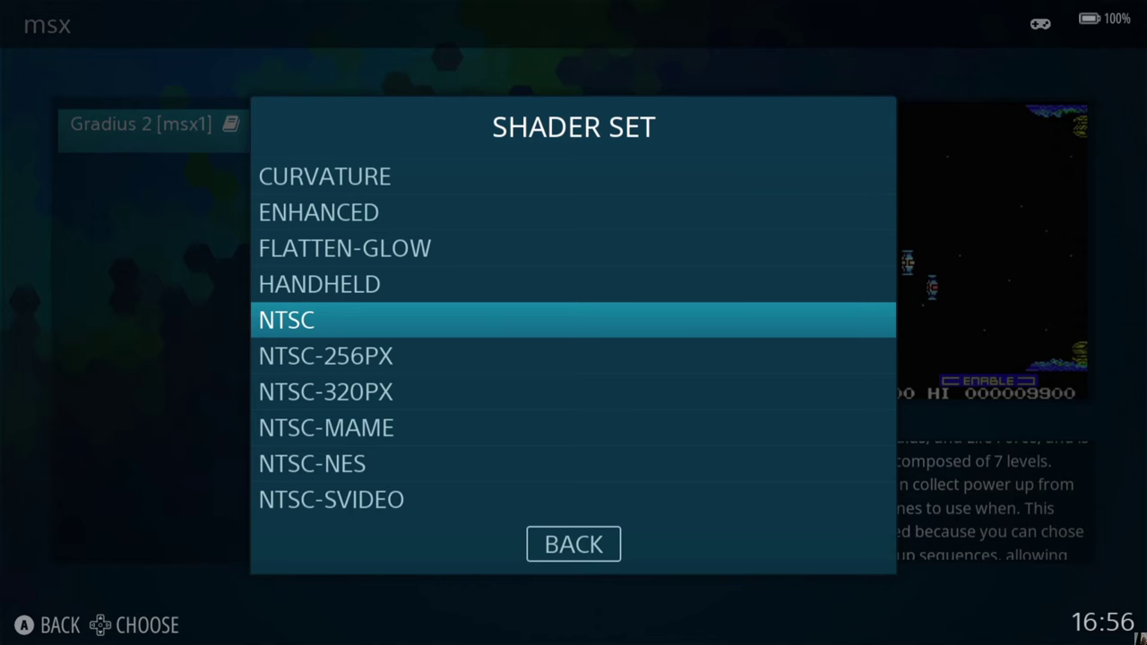
key(Down)
key(Down)
key(Down)
key(Down)
key(Down)
key(Down)
key(Down)
key(Down)
key(Down)
key(Down)
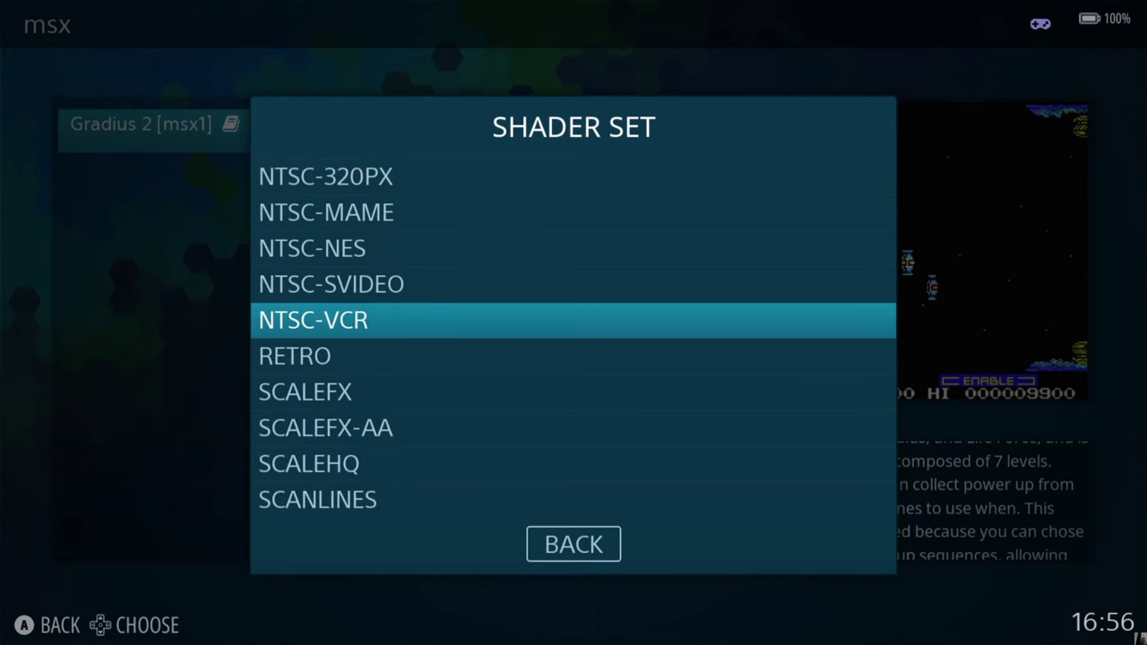
key(Down)
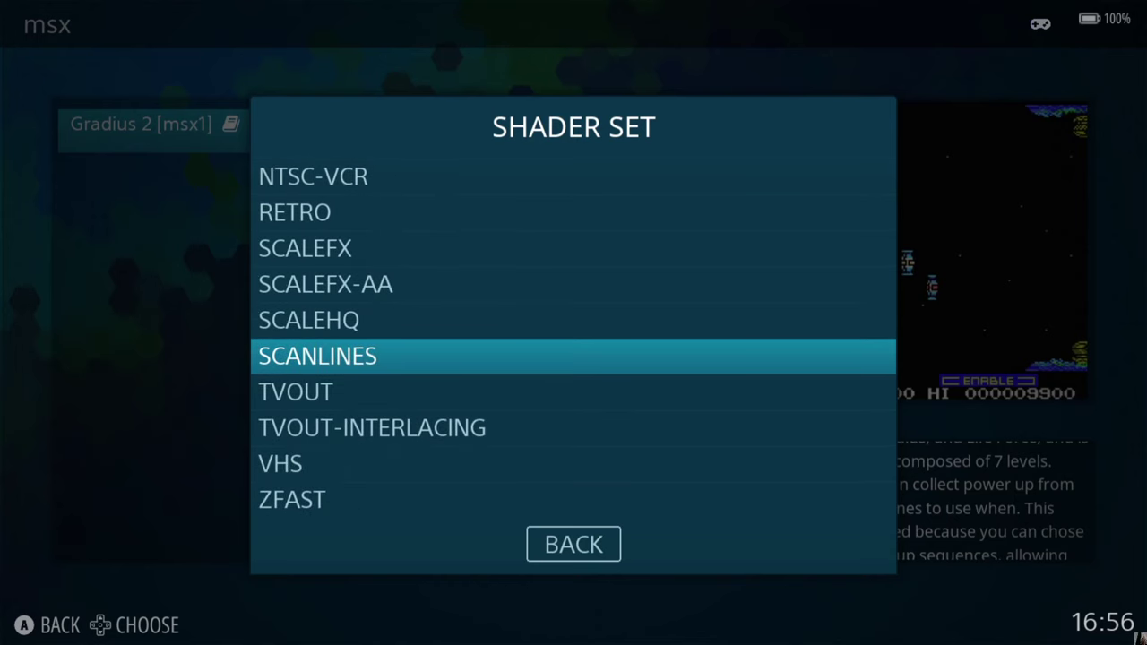
key(Return)
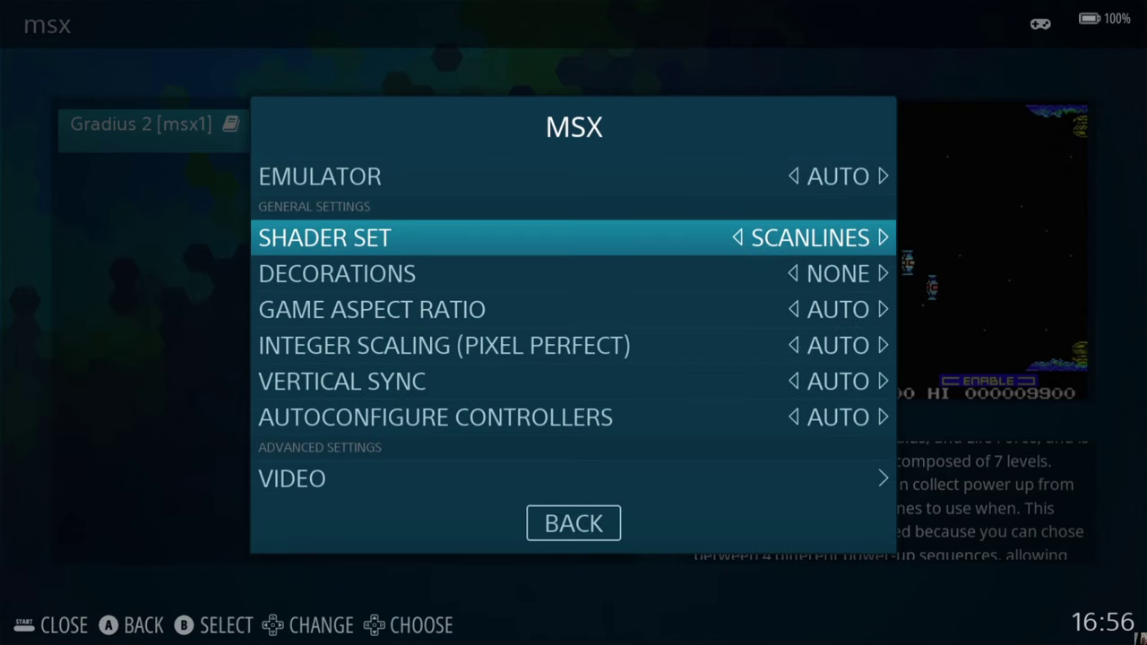
- Set the MSX system's game aspect ratio to Custom
key(Down)
key(Down)
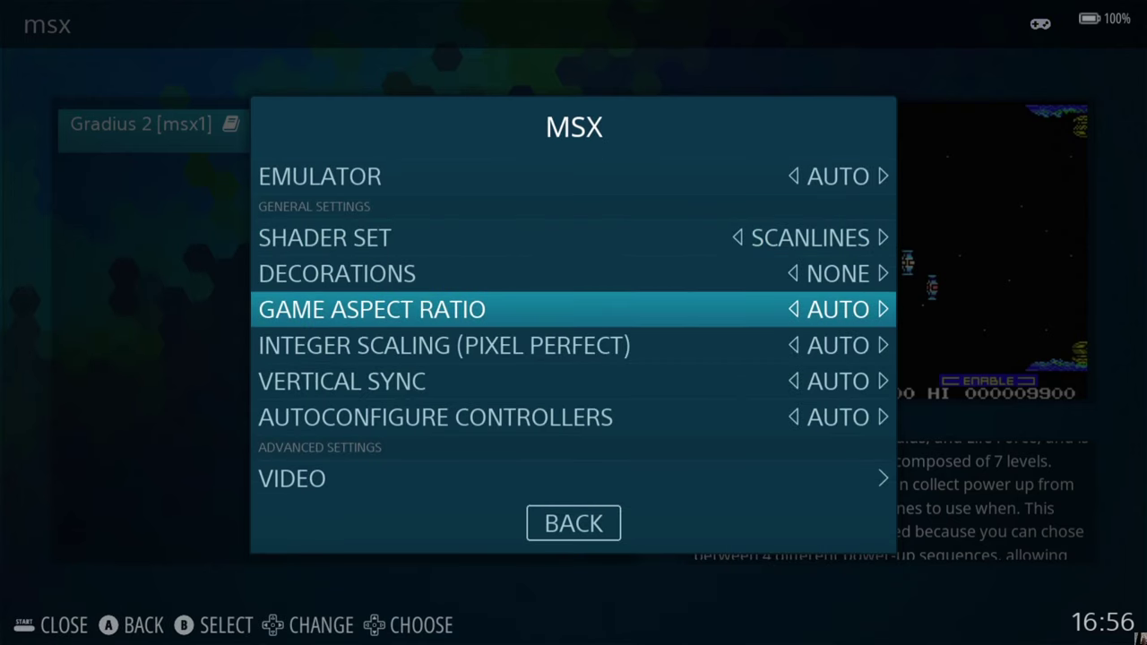
key(Return)
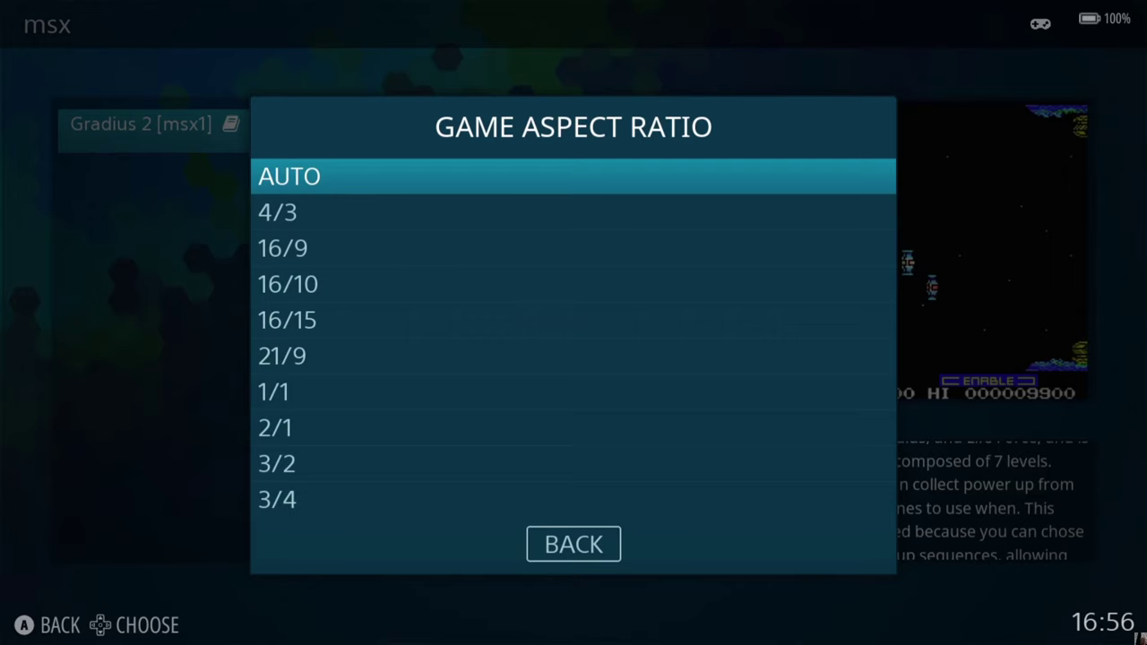
key(Down)
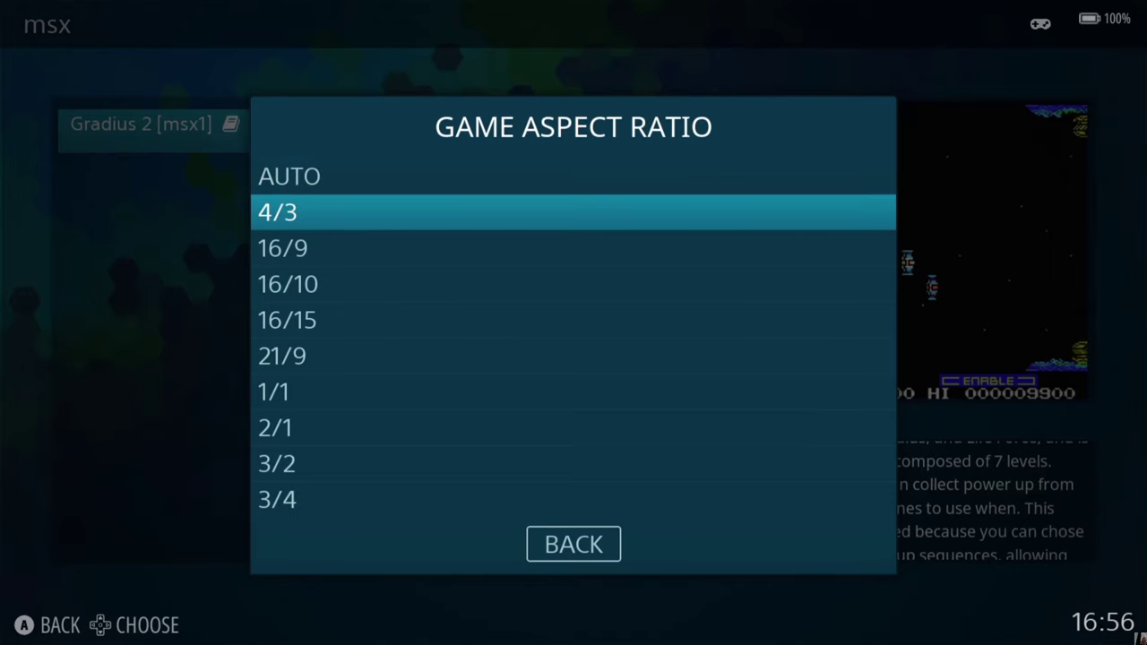
key(Up)
key(Up)
key(Up)
key(Up)
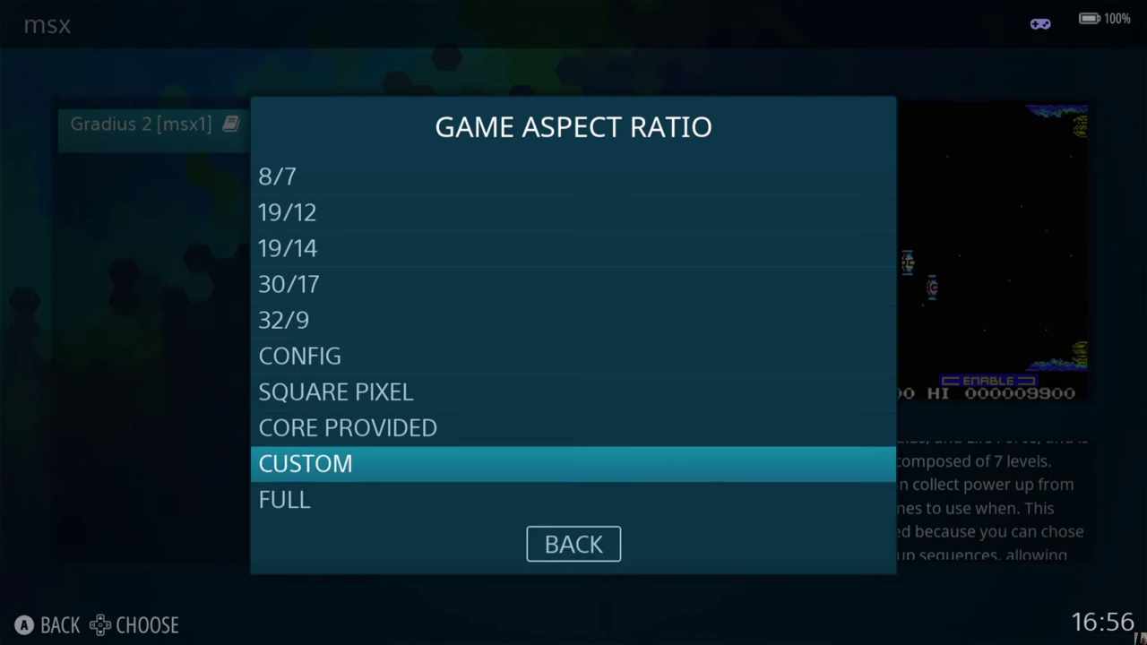
key(Return)
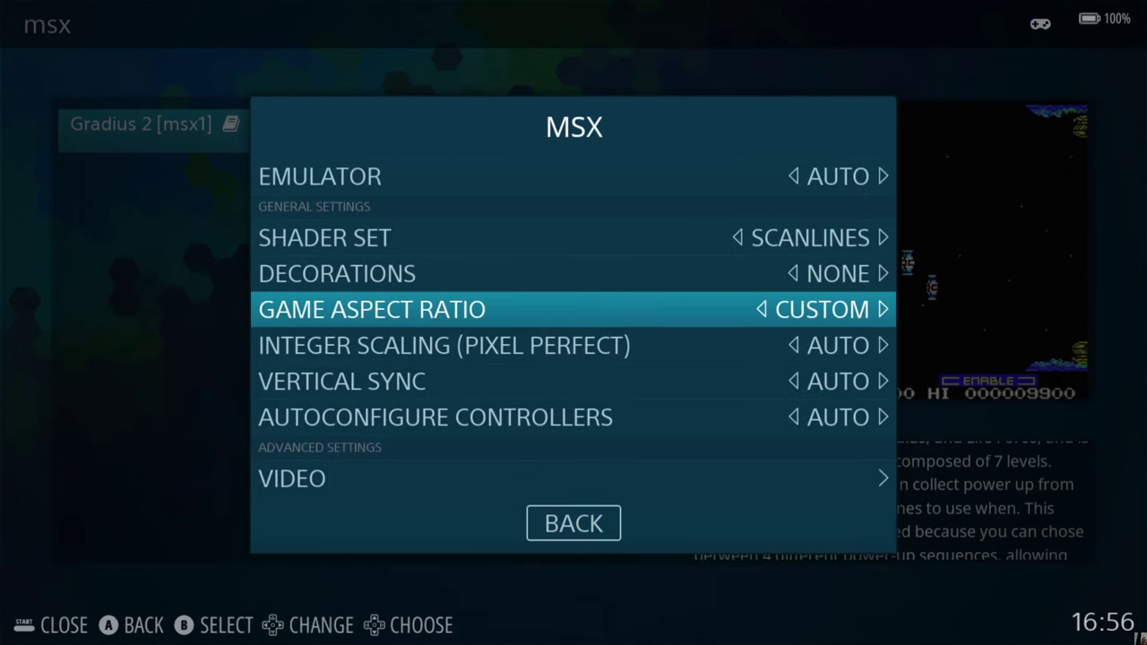
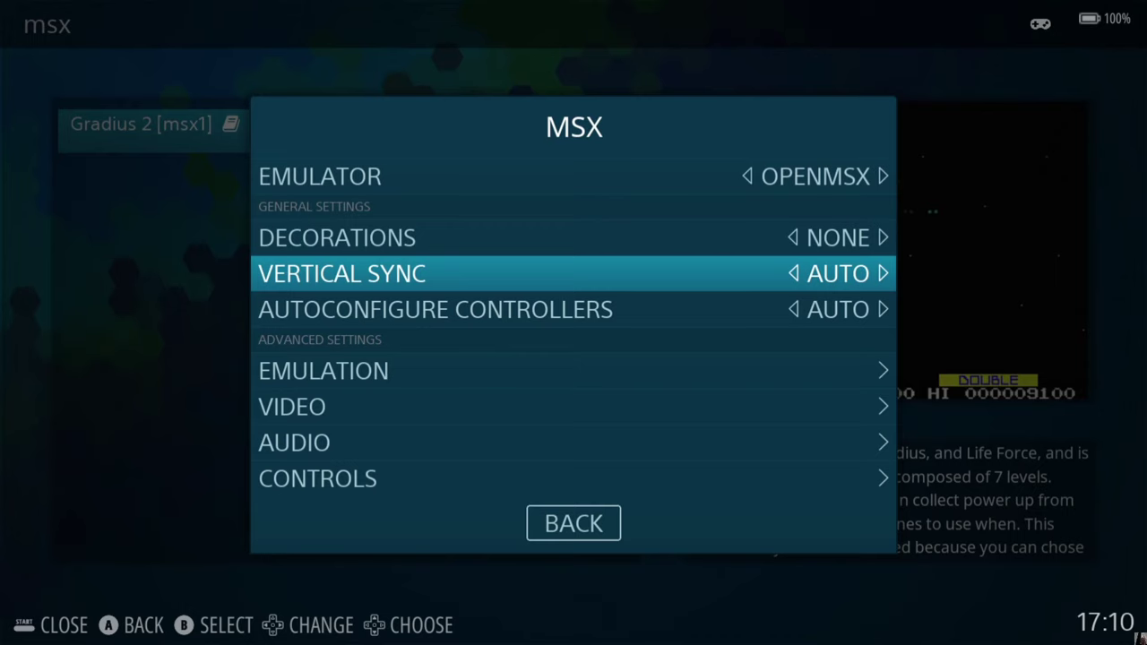
key(Down)
key(Escape)
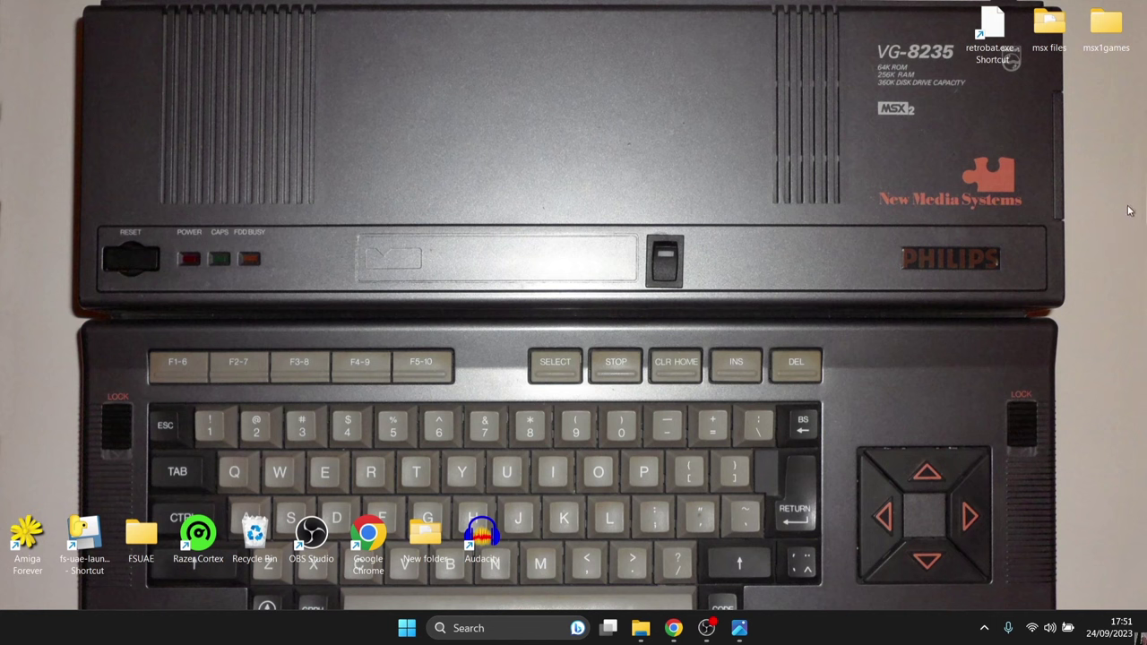
- Launch RetroBat from the desktop and open the Missing BIOS Check in the game settings
double_click(993, 37)
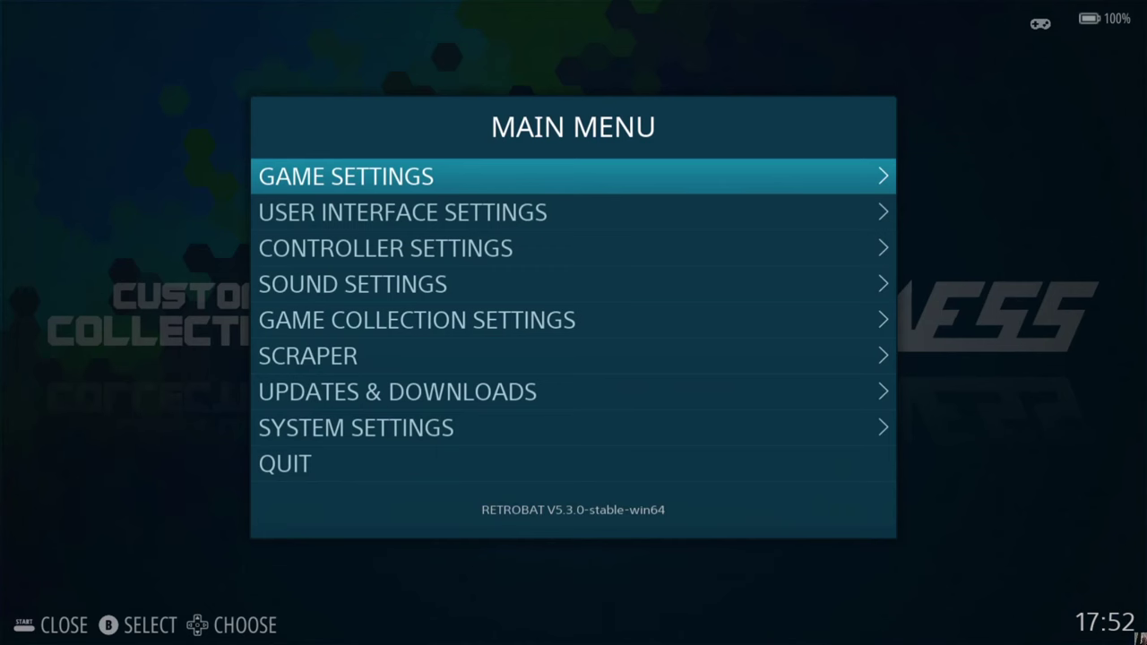
key(Return)
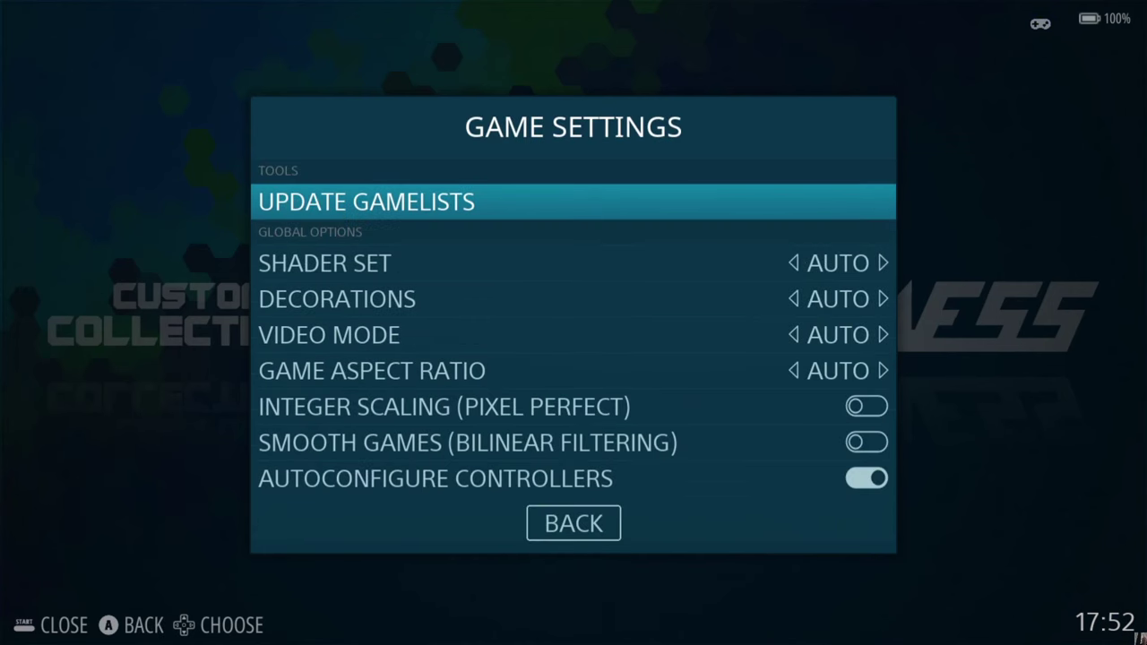
key(Up)
key(Up)
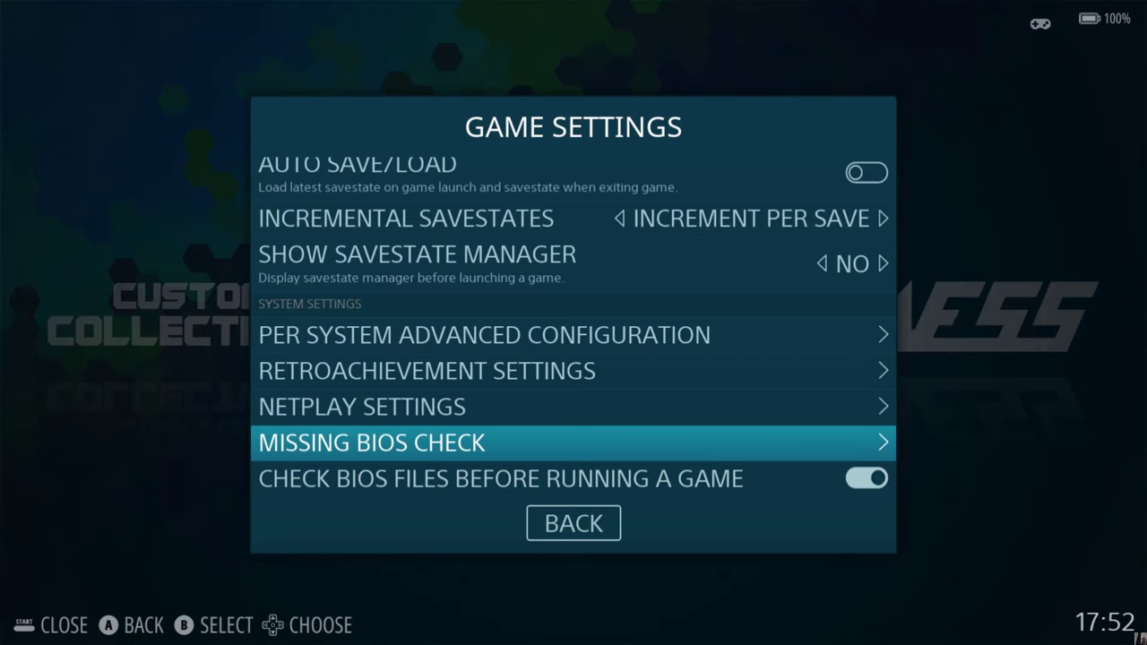
key(Return)
- Examine the Missing BIOS Check list down to the msx and msx2+ entries
key(Down)
key(Down)
key(Down)
key(Down)
key(Down)
key(Down)
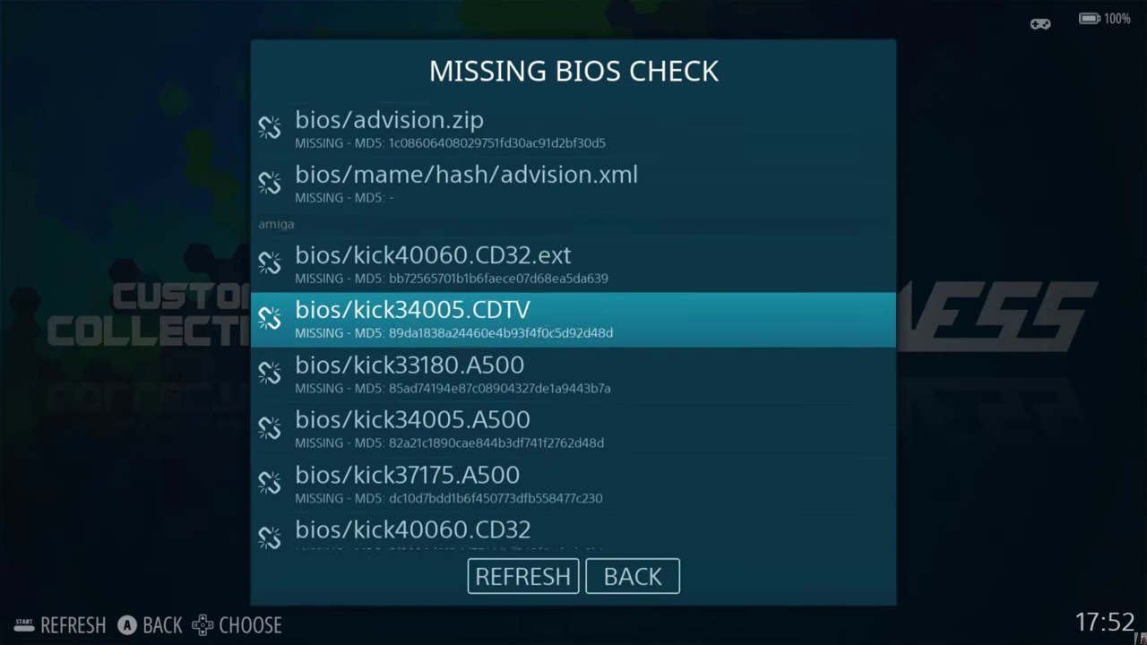
key(Down)
key(Down)
key(Down)
key(Down)
key(Down)
key(Down)
key(Down)
key(Down)
key(Down)
key(Down)
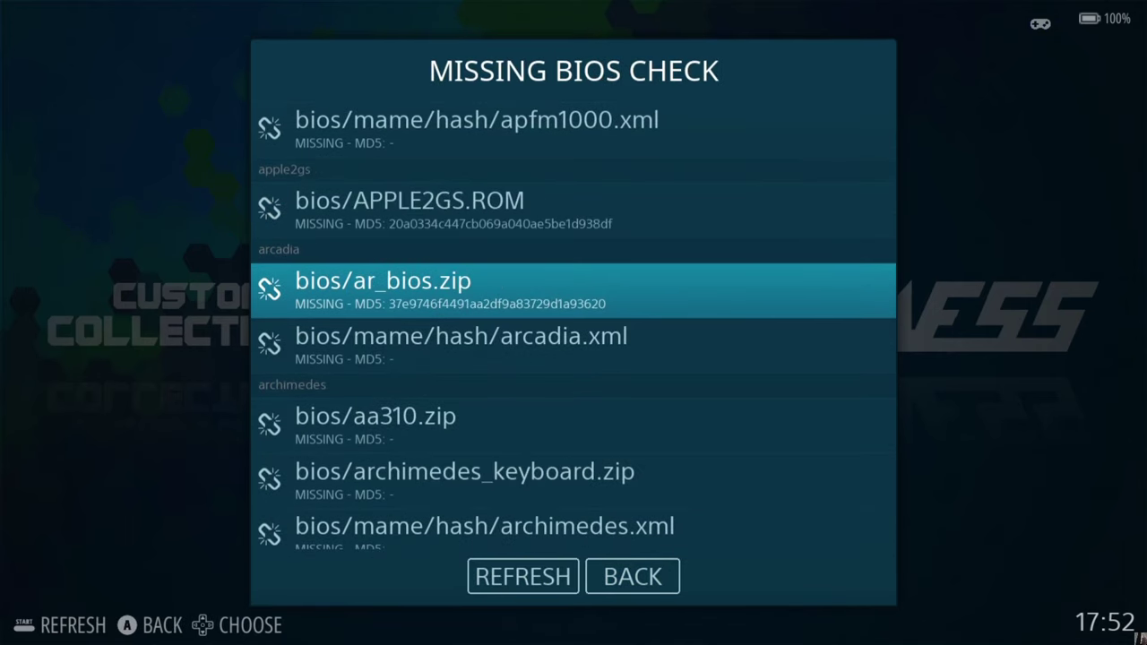
key(Down)
key(Down)
key(Down)
key(Down)
key(Down)
key(Down)
key(Down)
key(Down)
key(Down)
key(Down)
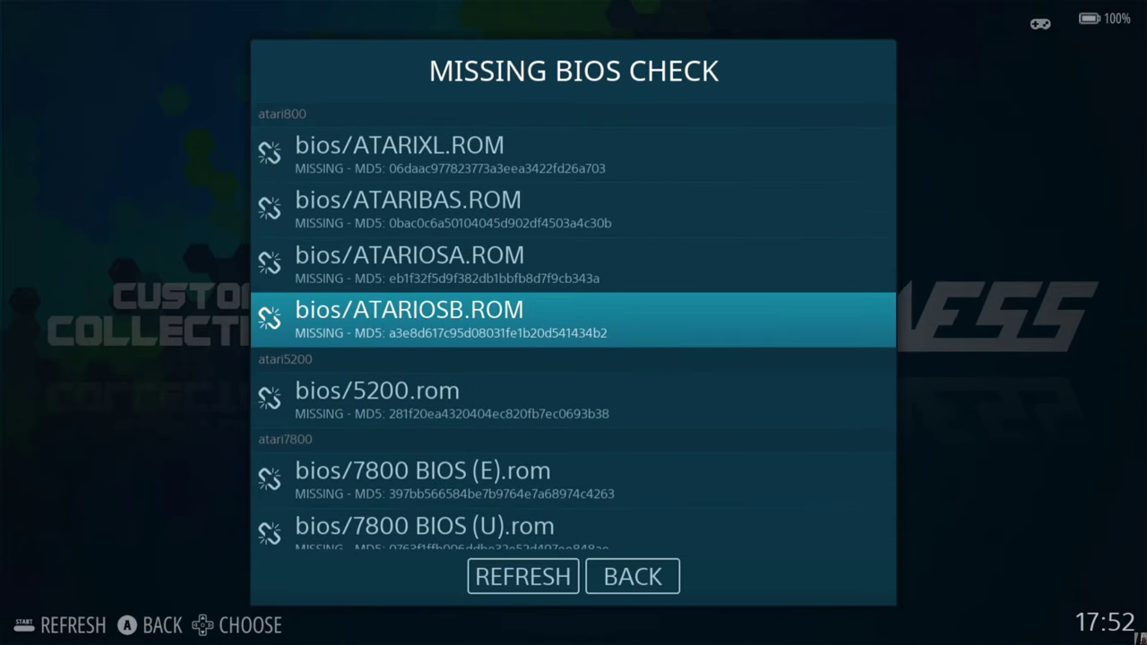
key(Down)
key(Down)
key(Down)
key(Down)
key(Down)
key(Down)
key(Down)
key(Down)
key(Down)
key(Down)
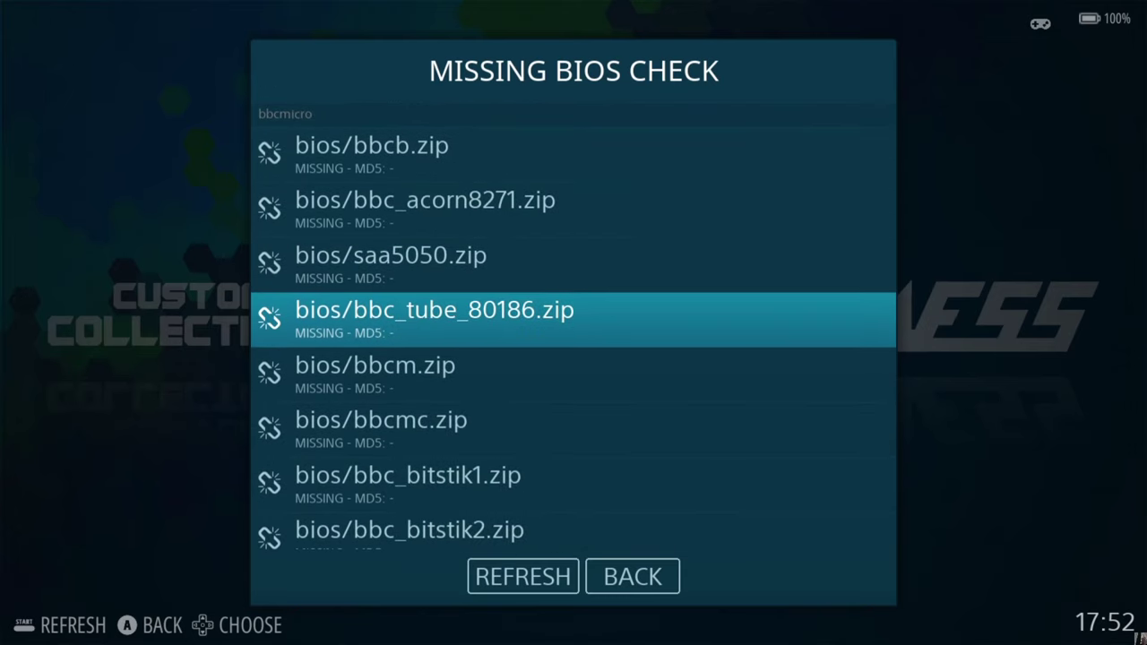
key(Down)
key(Down)
key(Down)
key(Down)
key(Down)
key(Down)
key(Down)
key(Down)
key(Down)
key(Down)
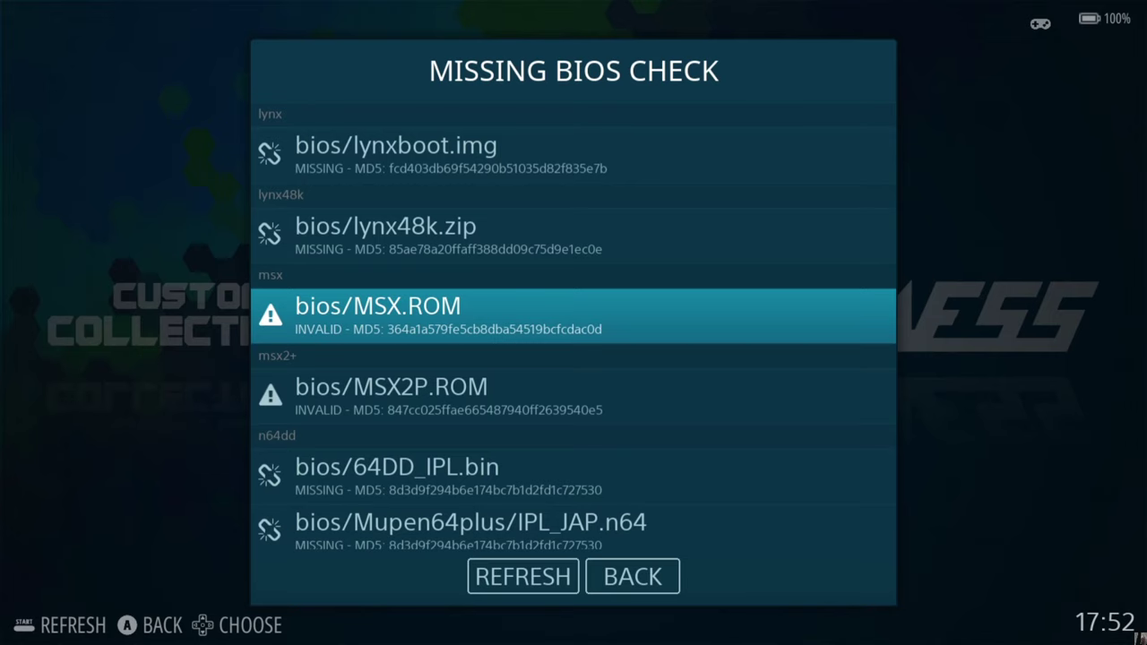
- Close the Missing BIOS Check and game settings, and quit RetroBat to return to the desktop
key(Escape)
key(Escape)
key(Escape)
key(Escape)
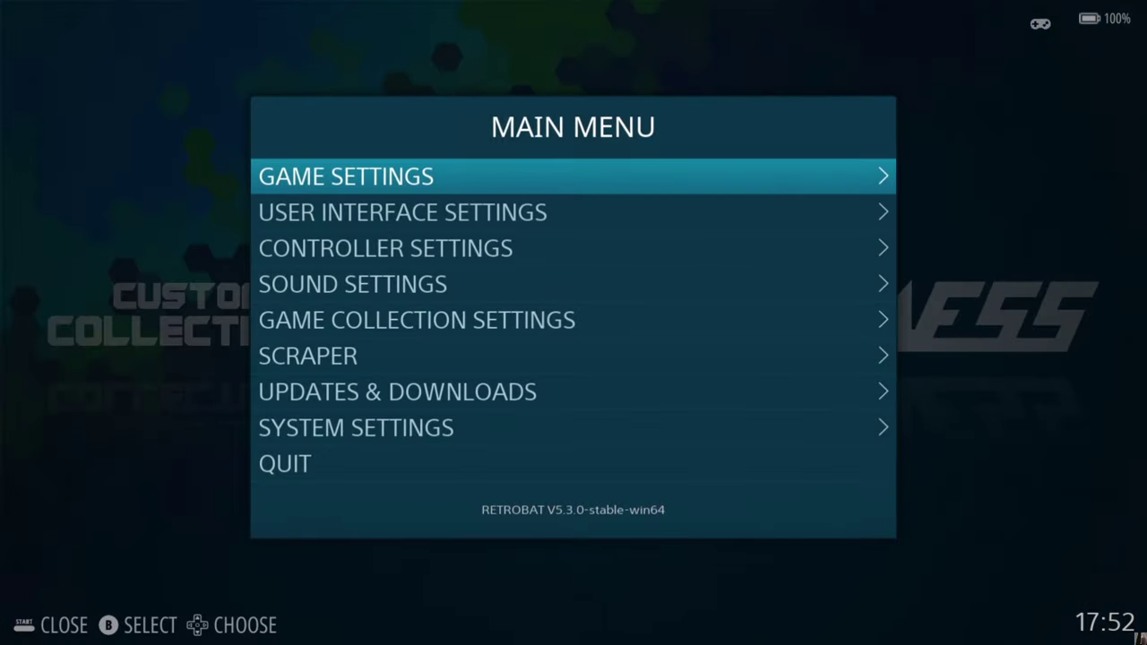
key(Up)
key(Return)
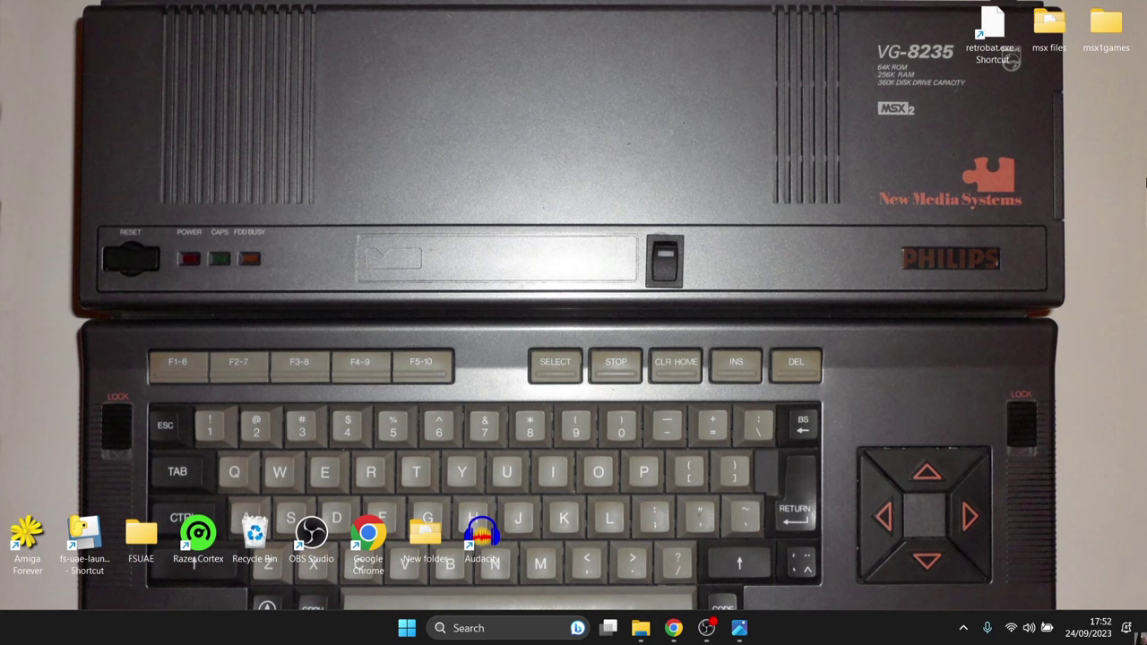
- Open the RetroBat shortcut's file location, run BatGui.exe and open its System List
right_click(999, 33)
click(875, 126)
double_click(269, 230)
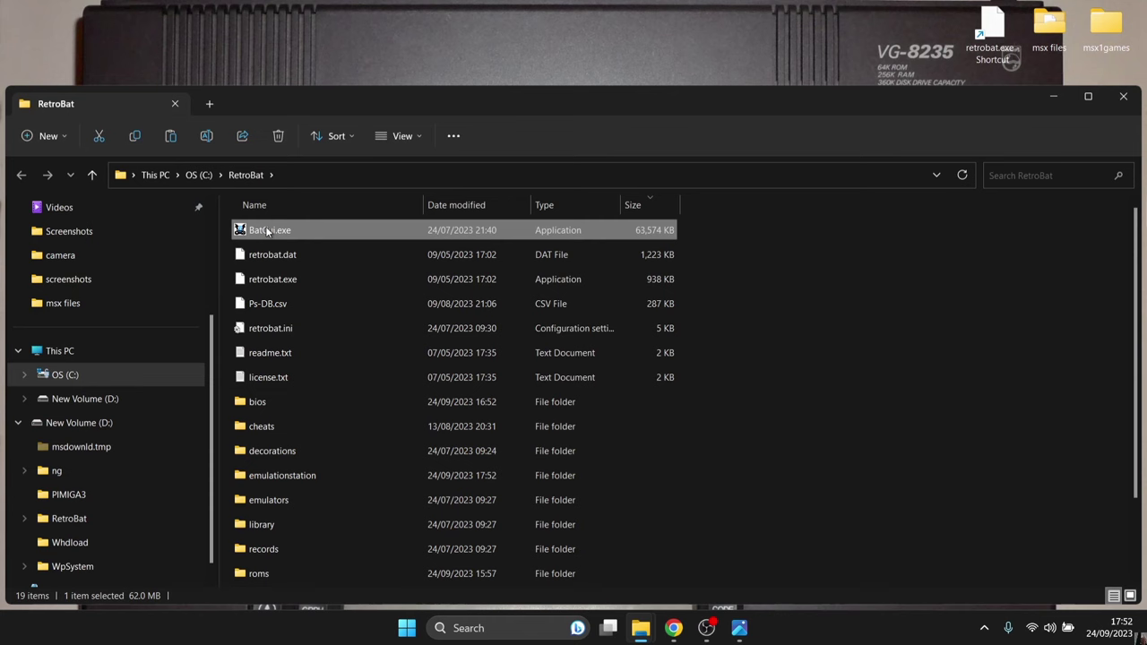
click(617, 230)
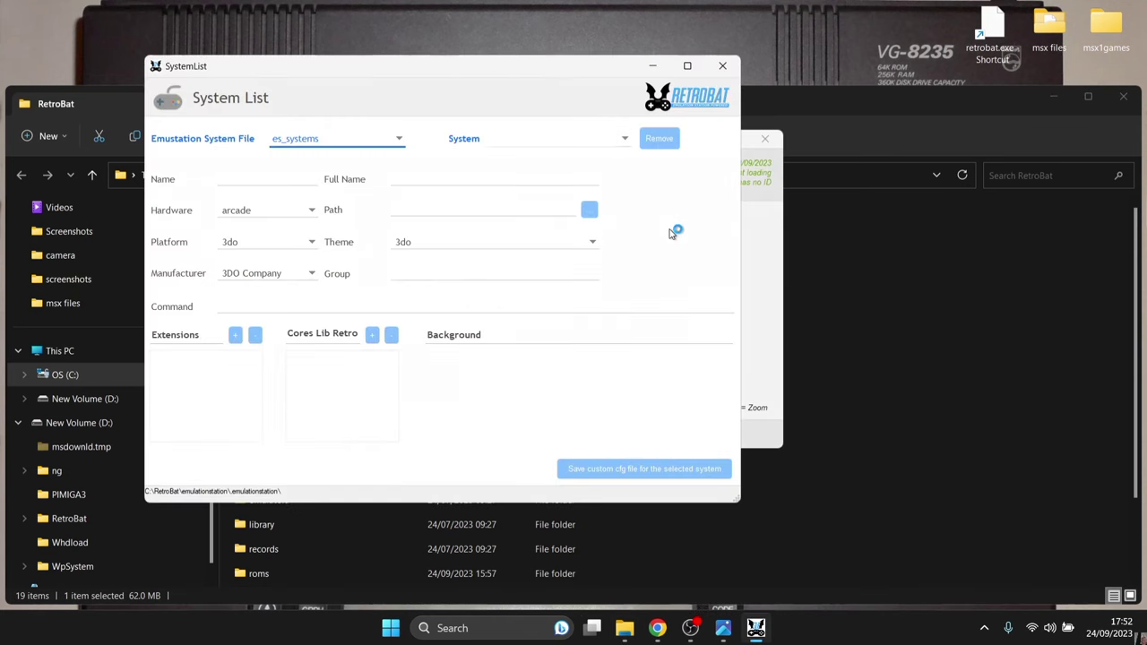
- Load the msx2 system in the System List and check its supported file extensions
click(625, 140)
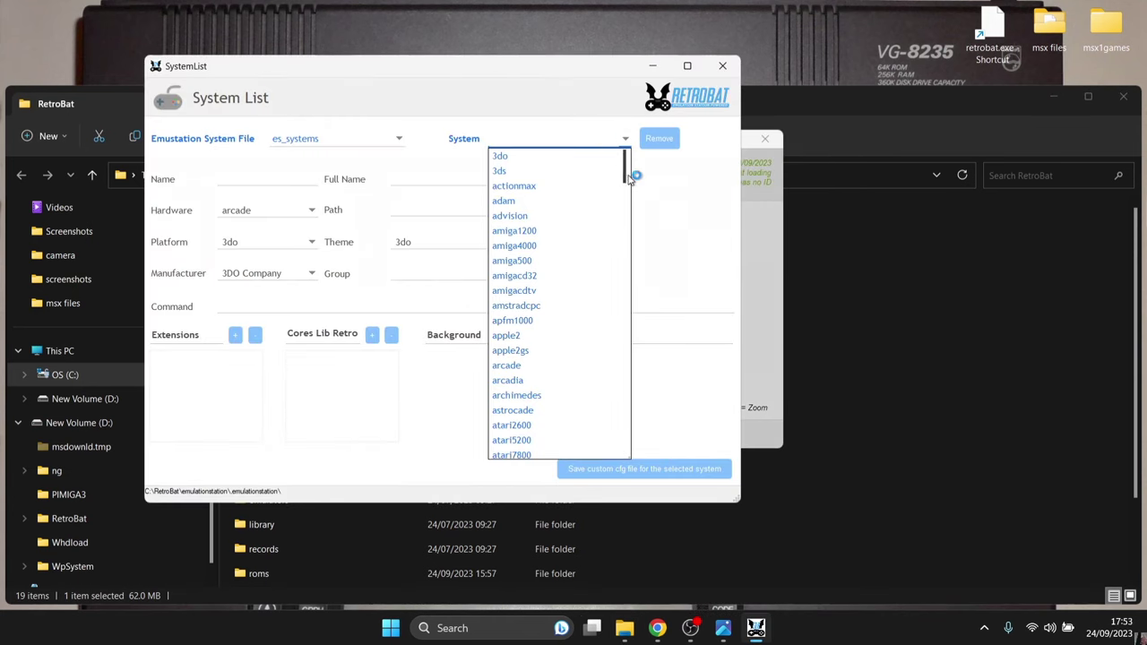
drag(627, 172, 632, 315)
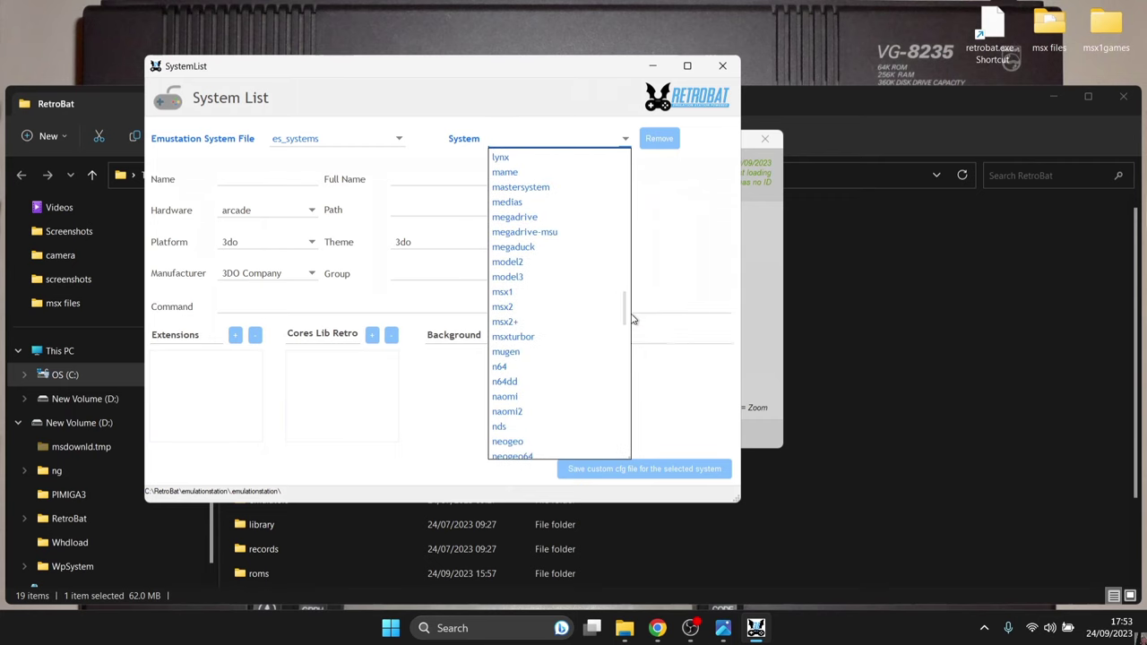
click(537, 308)
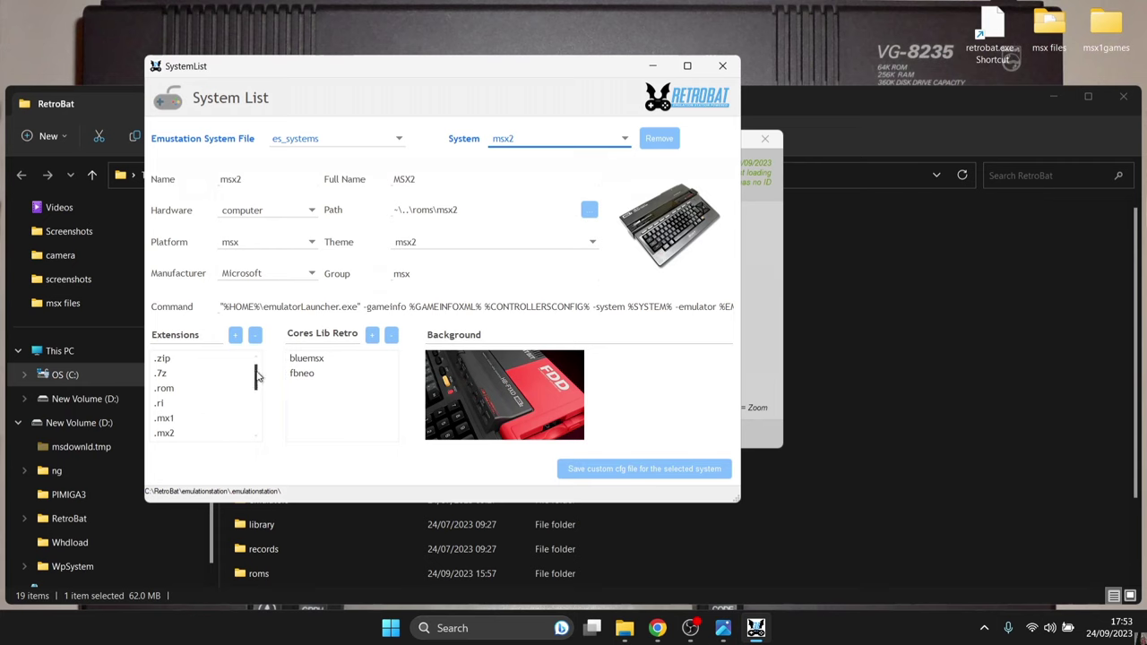
mouse_move(257, 377)
mouse_down()
mouse_move(256, 403)
mouse_move(257, 368)
mouse_up()
- Open the msx2 folder inside RetroBat's roms folder
double_click(302, 572)
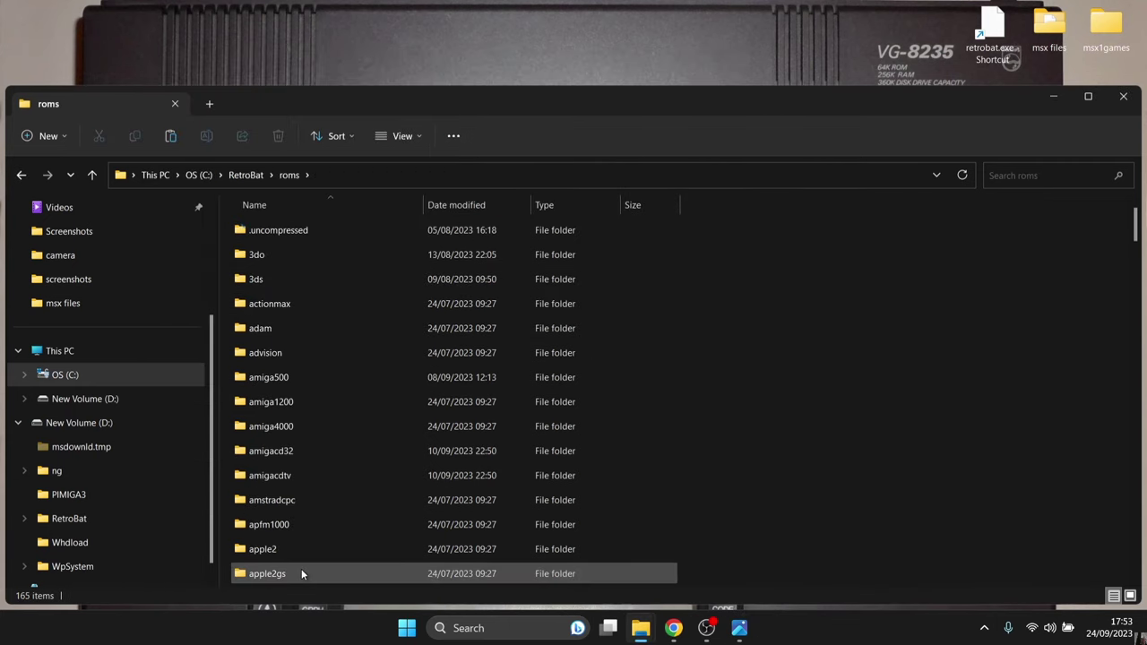
click(1136, 276)
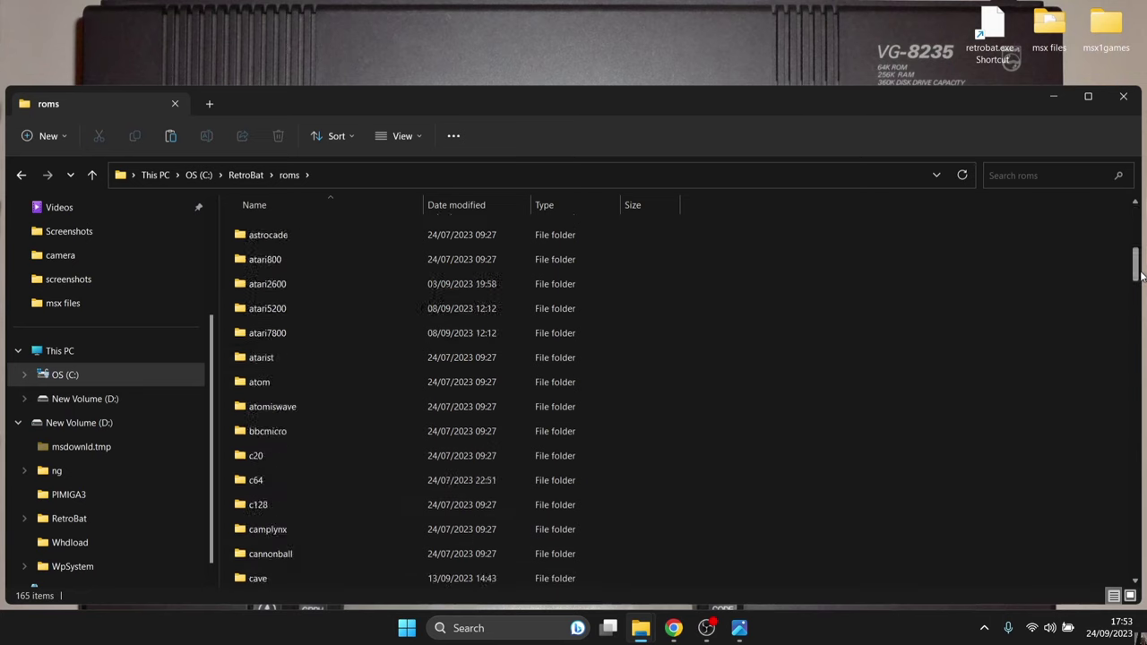
drag(1136, 276, 1137, 392)
double_click(337, 473)
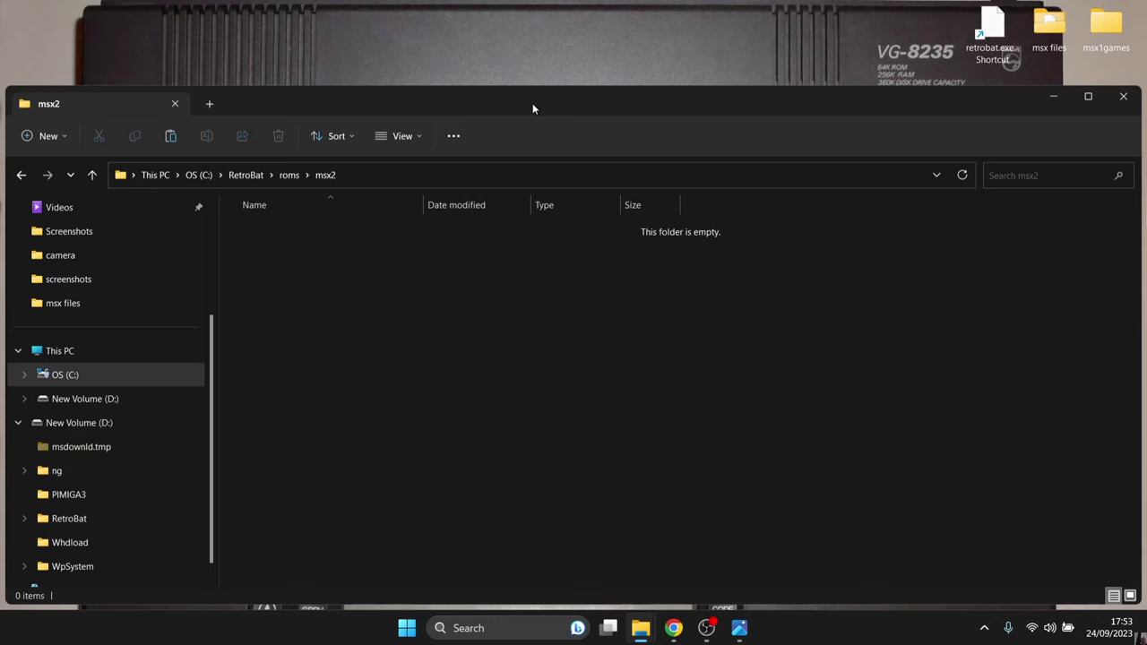
- Transfer Arkanoid 2 (1987) (Taito).zip from the desktop's msx1games folder into roms\msx2, and minimize the msx2 window
double_click(1106, 27)
drag(1049, 182, 334, 452)
click(924, 308)
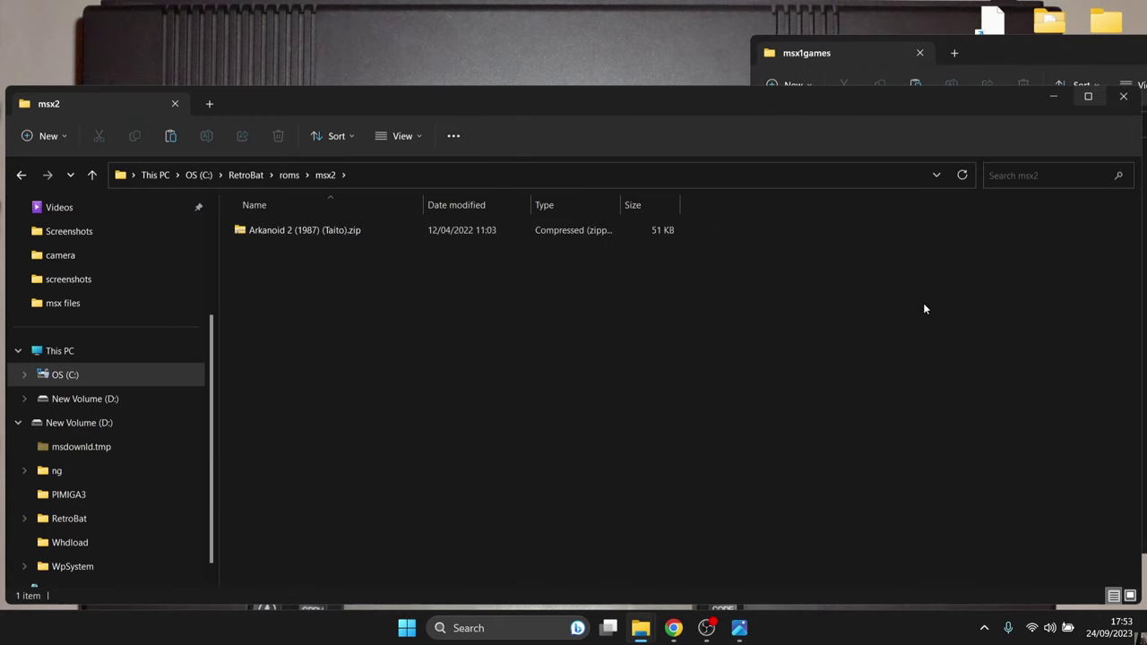
click(1056, 97)
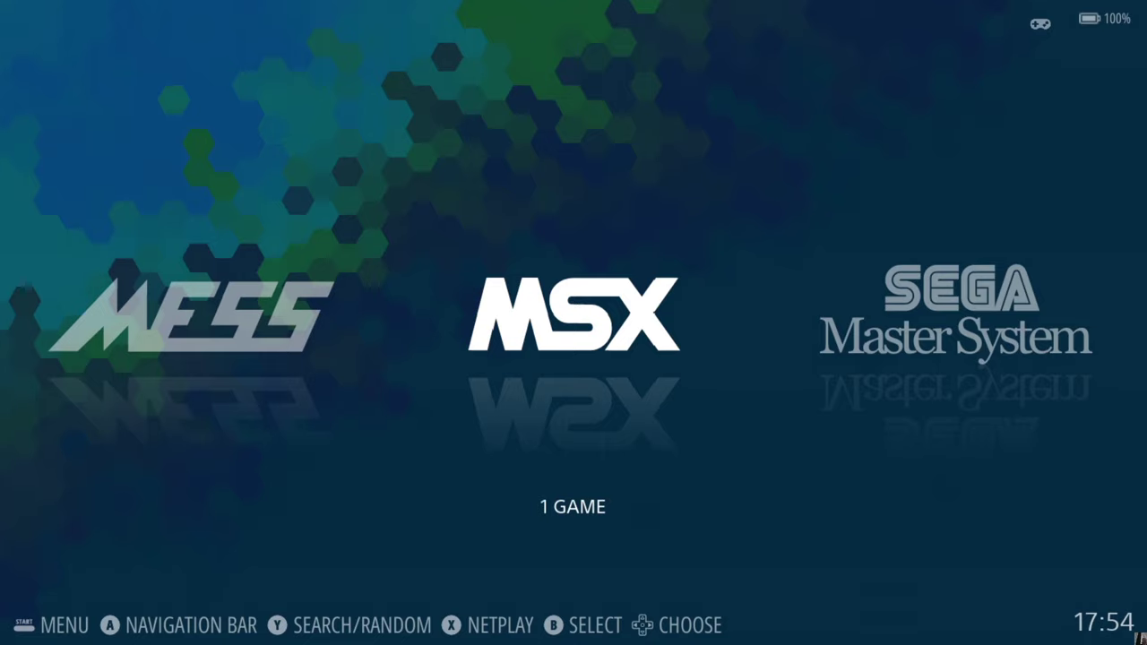
- Open the MSX2 game list and scrape it from ScreenScraper for games missing any media
key(Return)
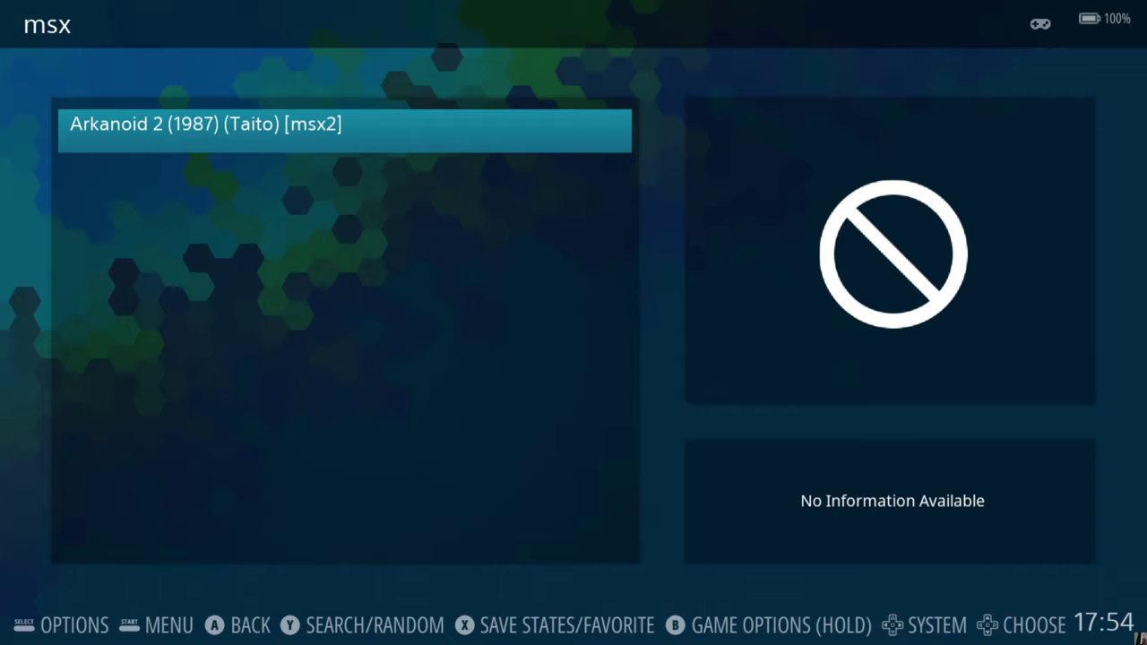
key(F1)
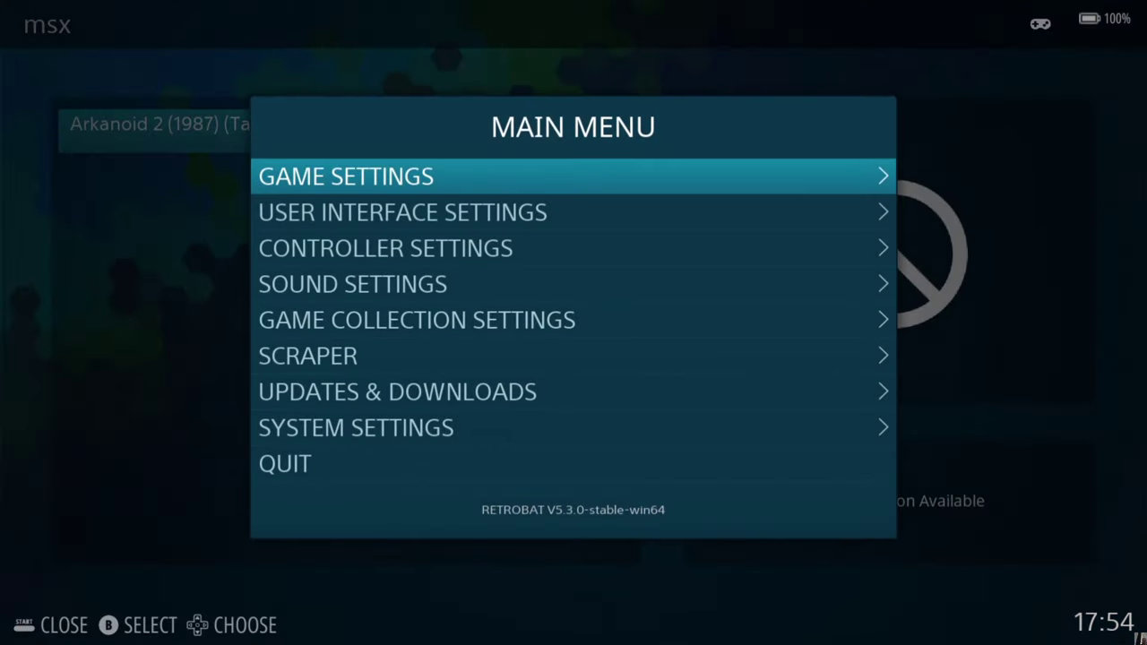
key(Up)
key(Up)
key(Up)
key(Up)
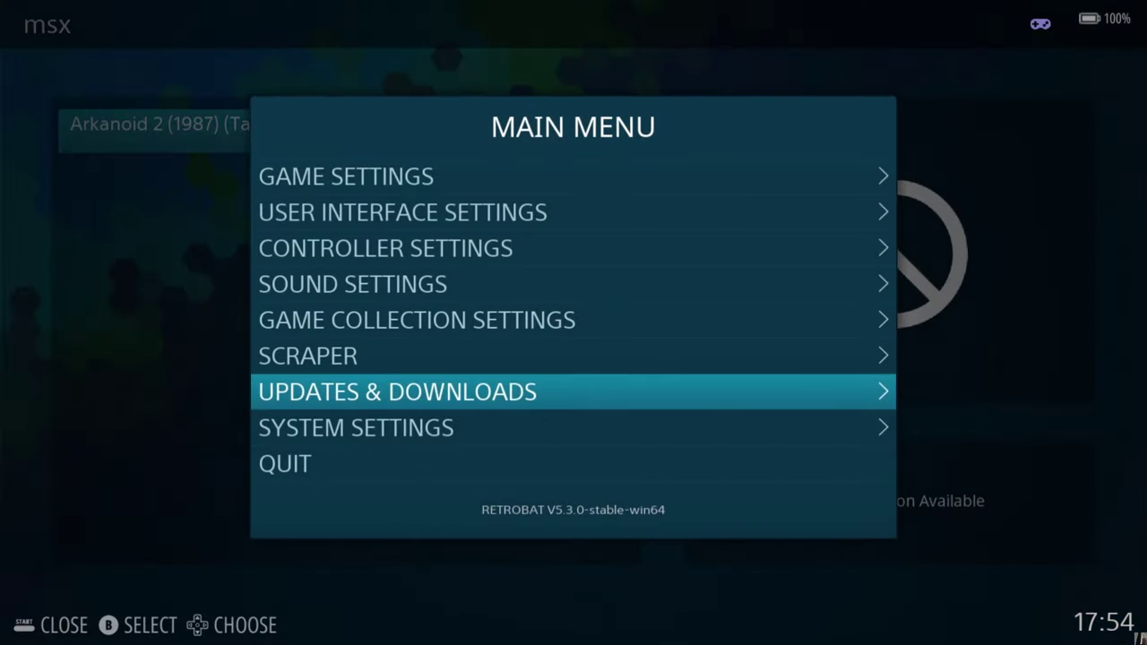
key(Return)
key(Up)
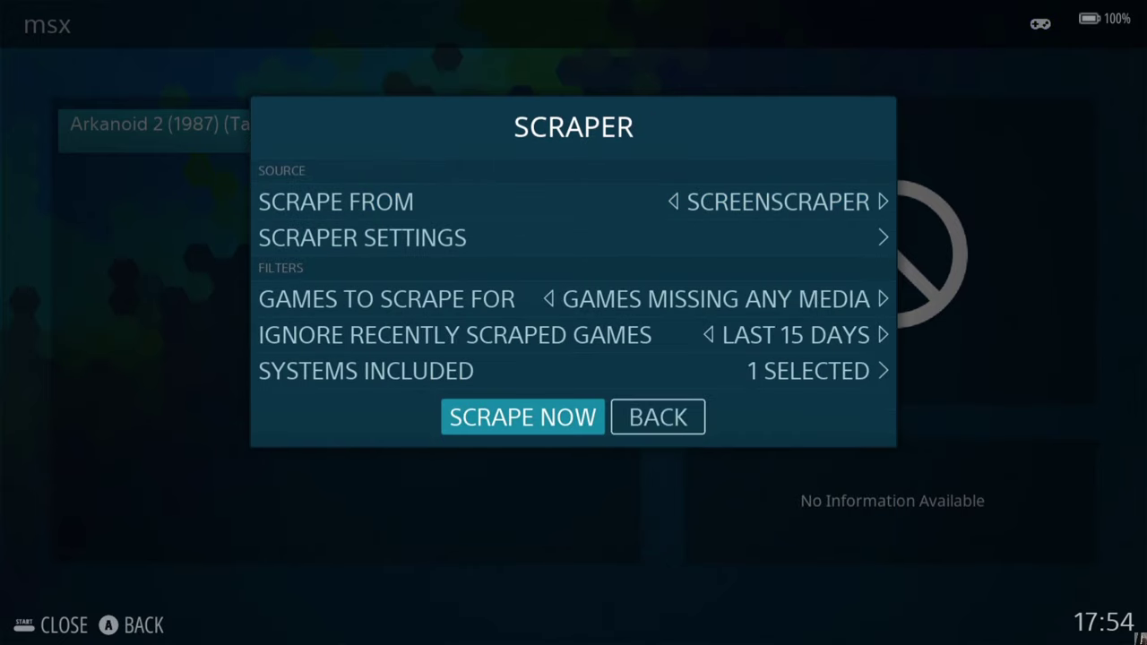
key(Return)
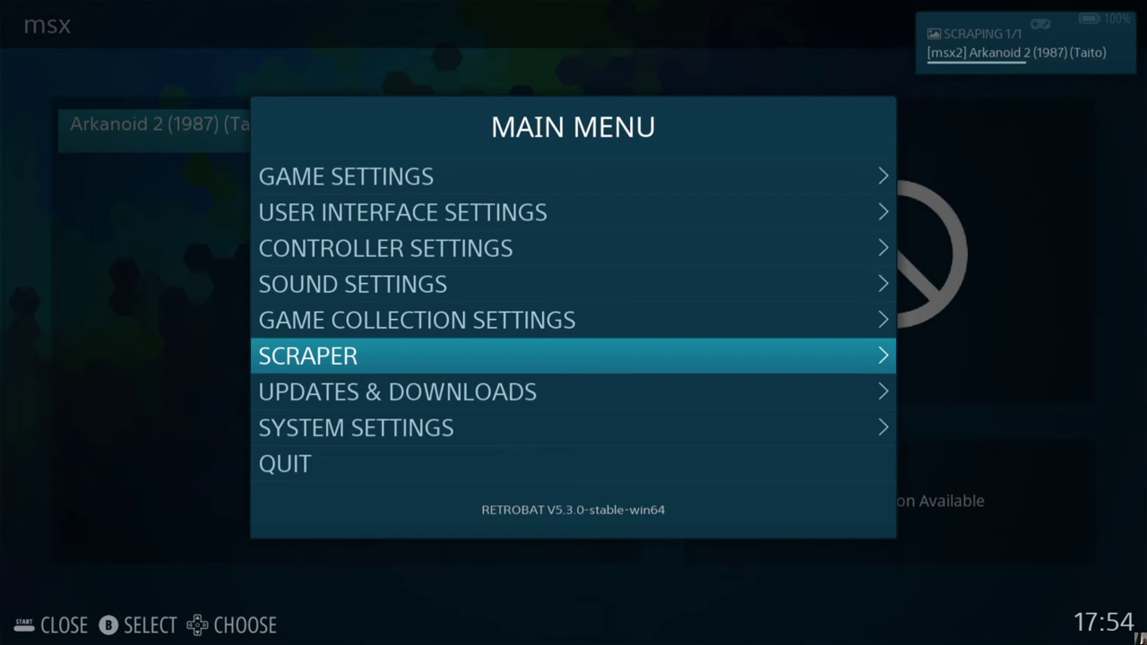
- Open the MSX2 advanced system options, review the available emulators and keep the emulator on Auto
key(BackSpace)
key(Up)
key(Up)
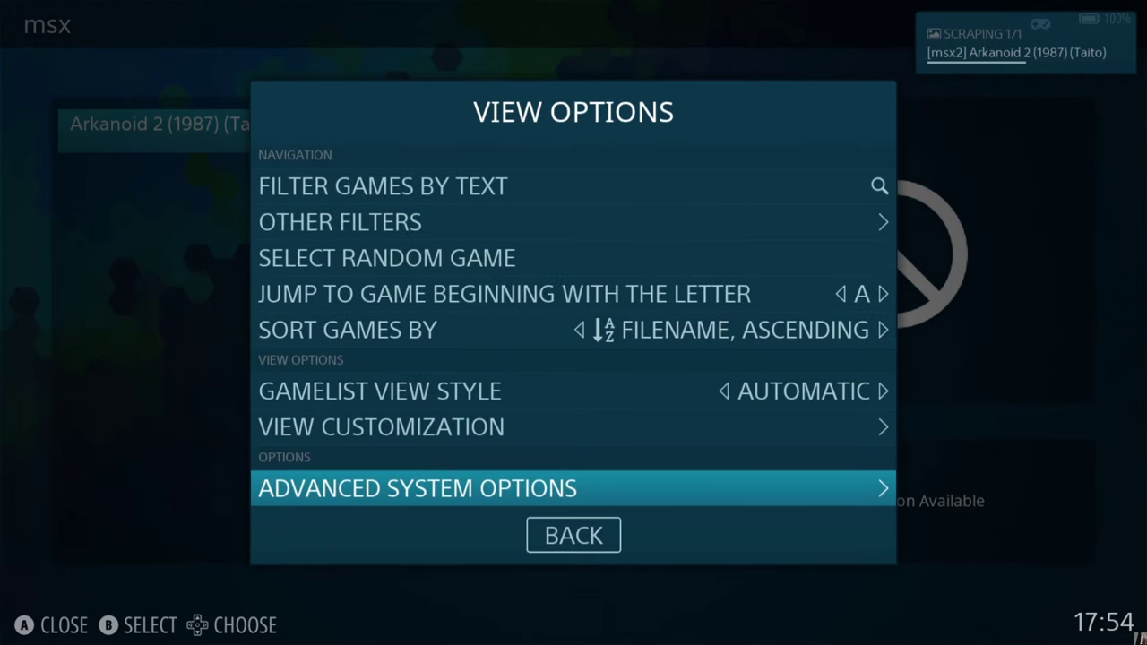
key(Return)
key(Return)
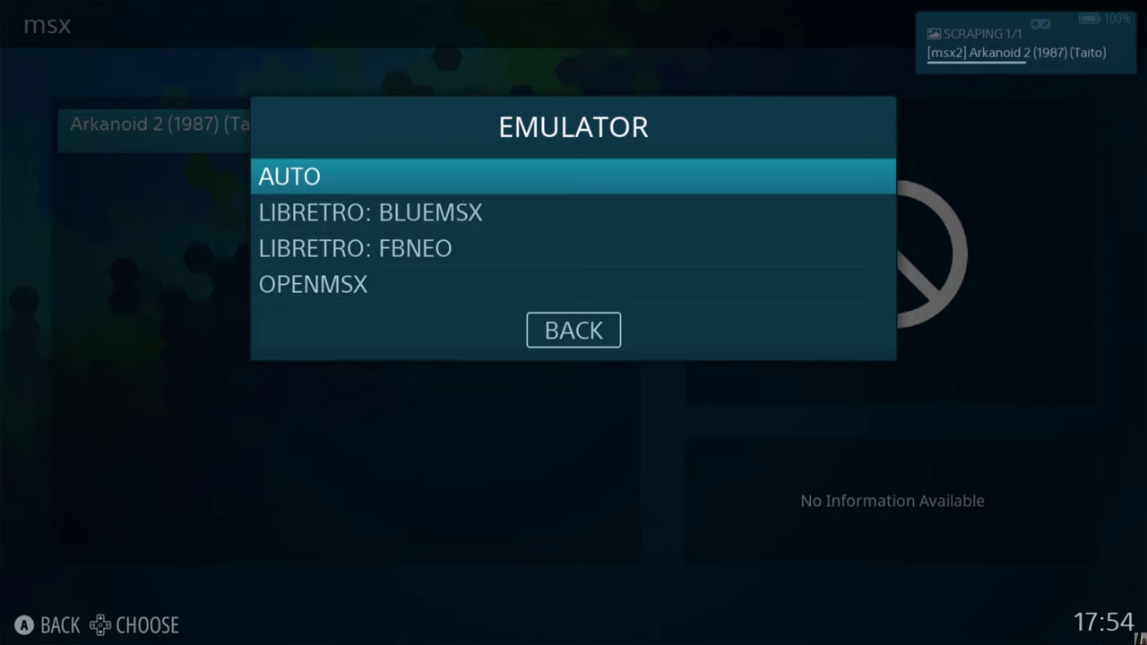
key(Down)
key(Down)
key(Down)
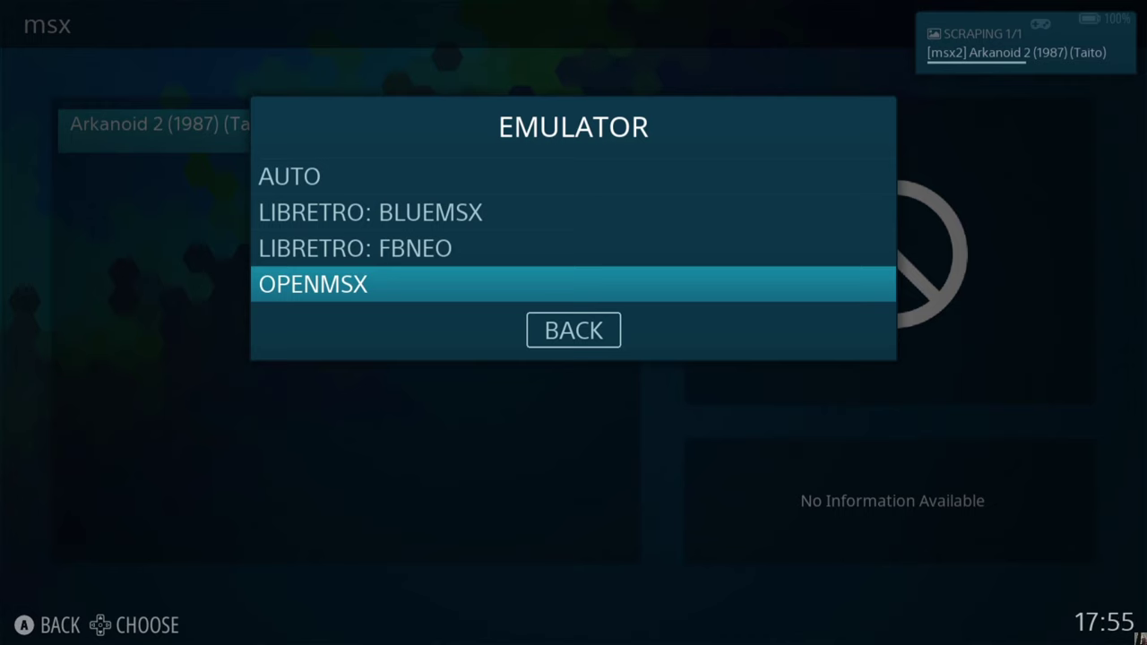
key(Up)
key(Up)
key(Up)
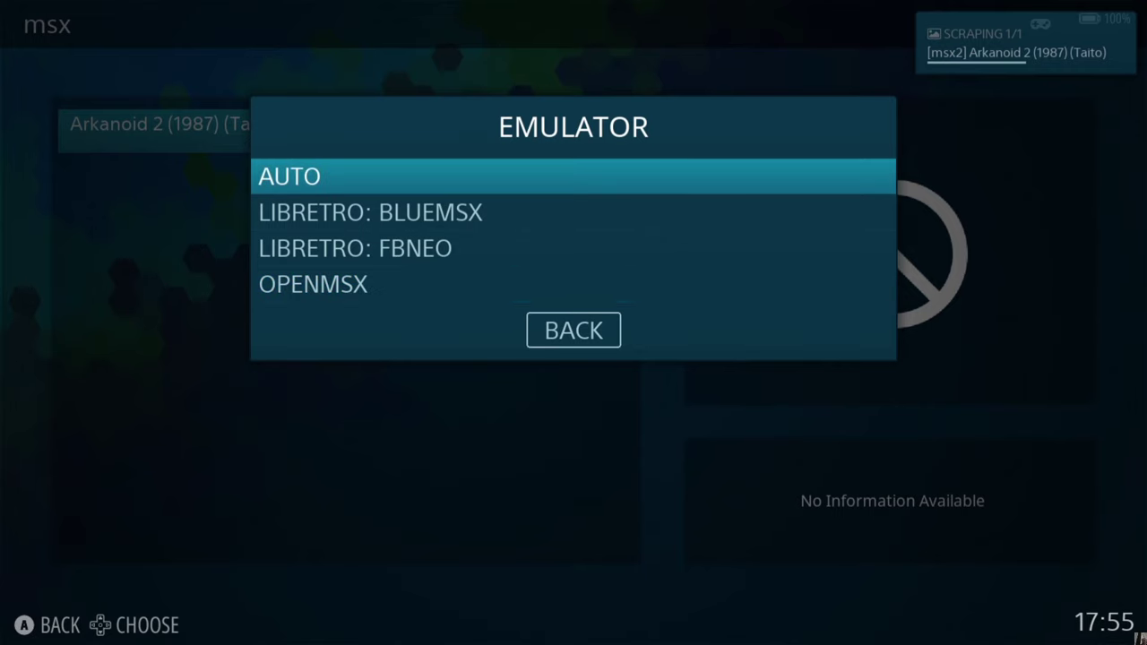
key(Return)
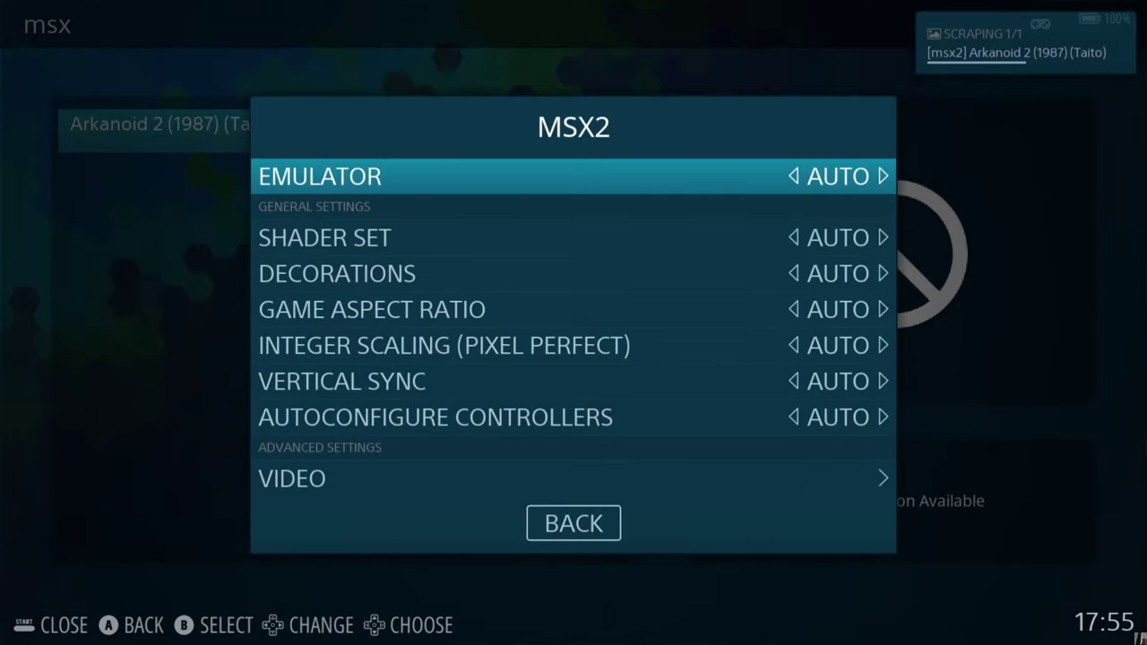
- Look through the MSX2 general settings, including aspect ratio, integer scaling and vertical sync, and return to the game list
key(Down)
key(Down)
key(Down)
key(Down)
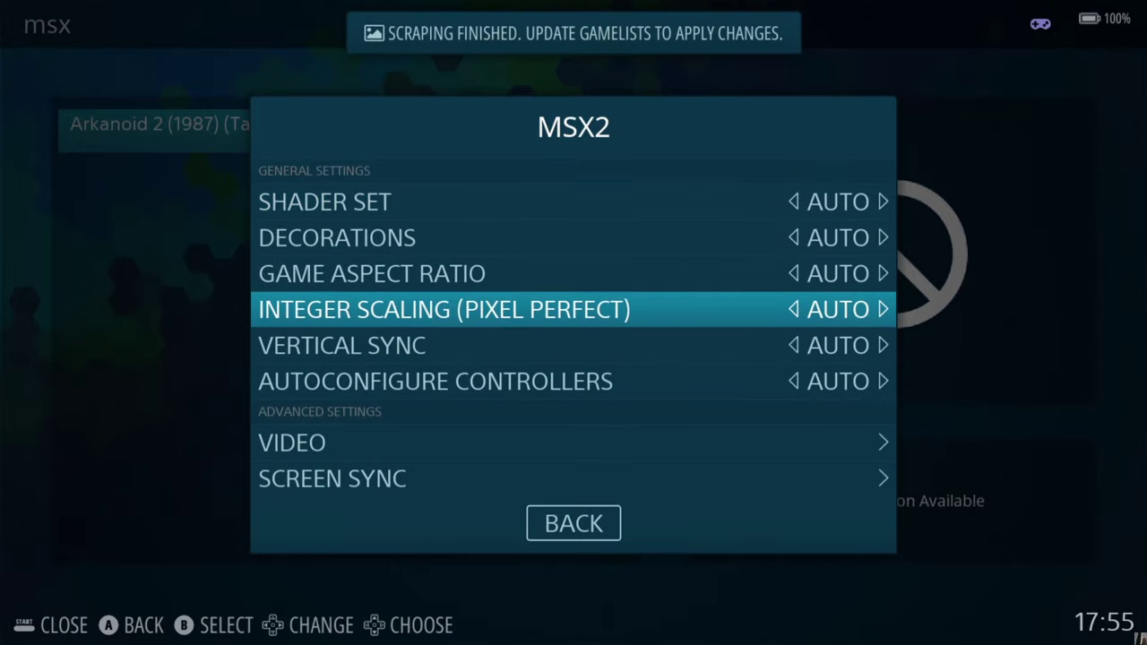
key(Down)
key(Down)
key(Up)
key(Up)
key(Return)
key(Escape)
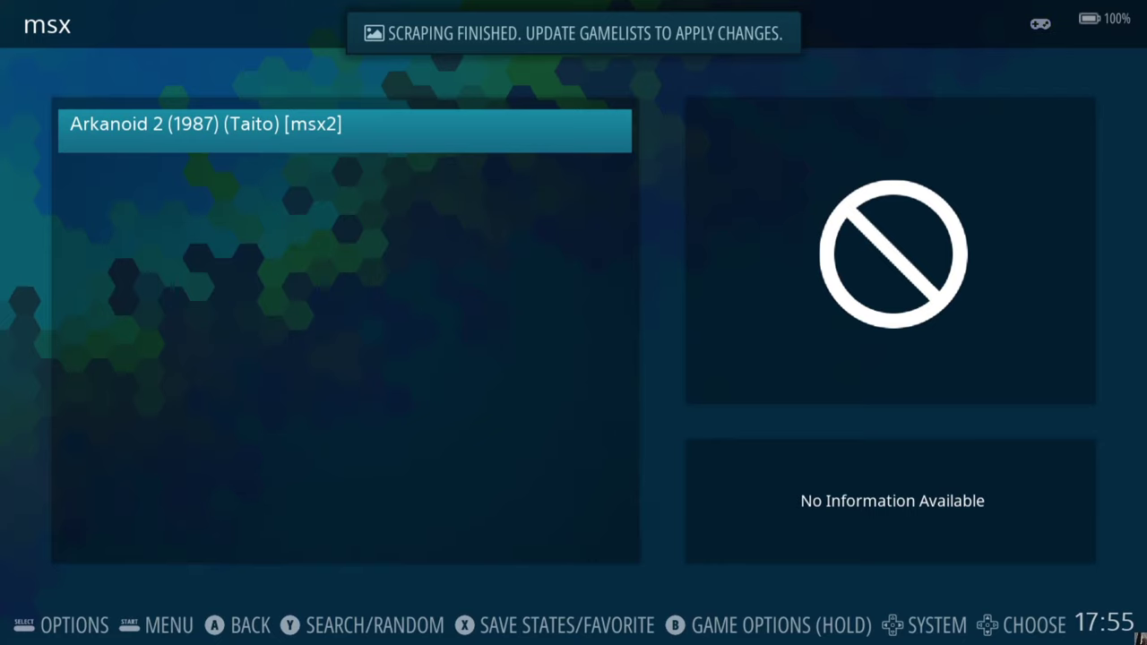
- Update the gamelists from the game settings to apply the scraped media
key(Escape)
key(Return)
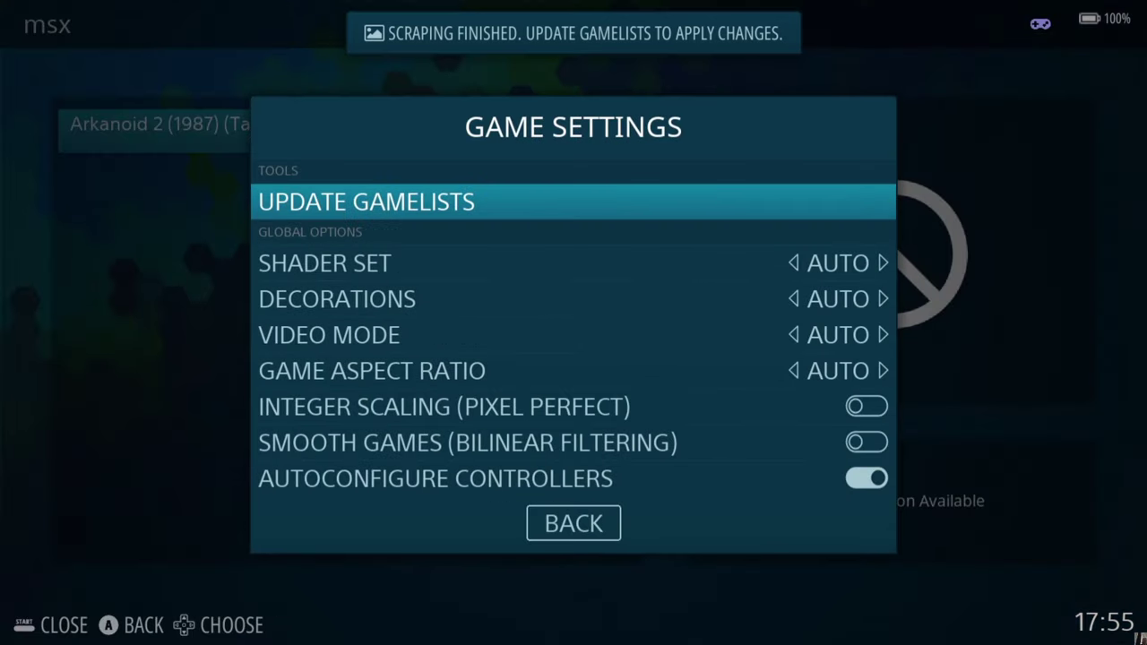
key(Return)
key(Return)
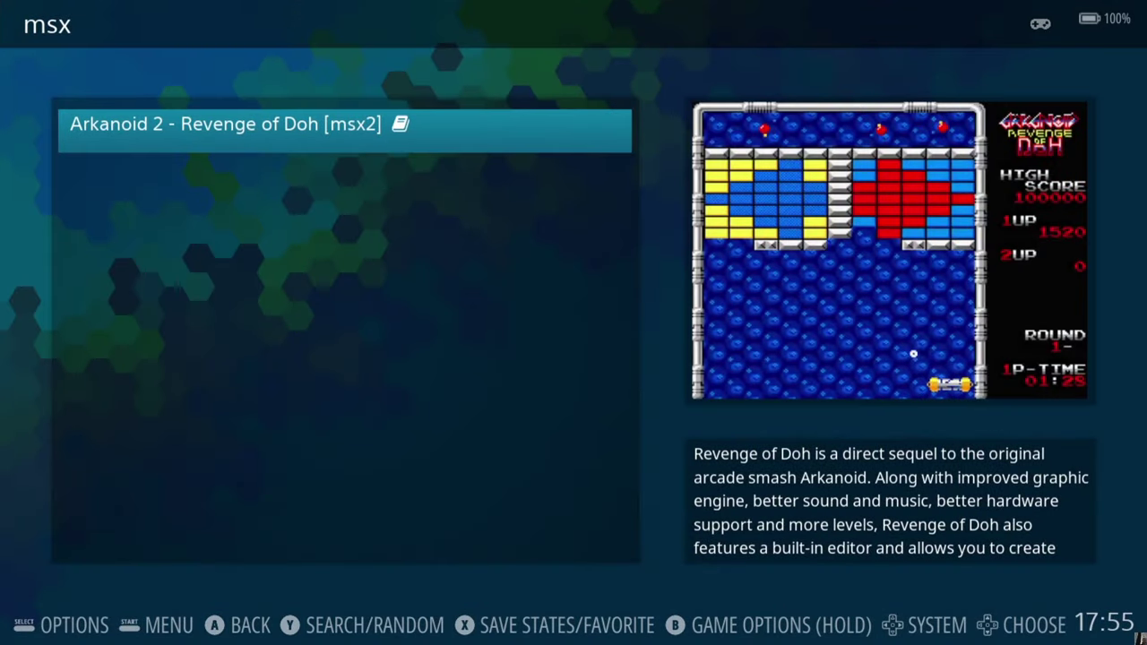
- Reopen the MSX2 advanced system options and examine the general and advanced settings
key(space)
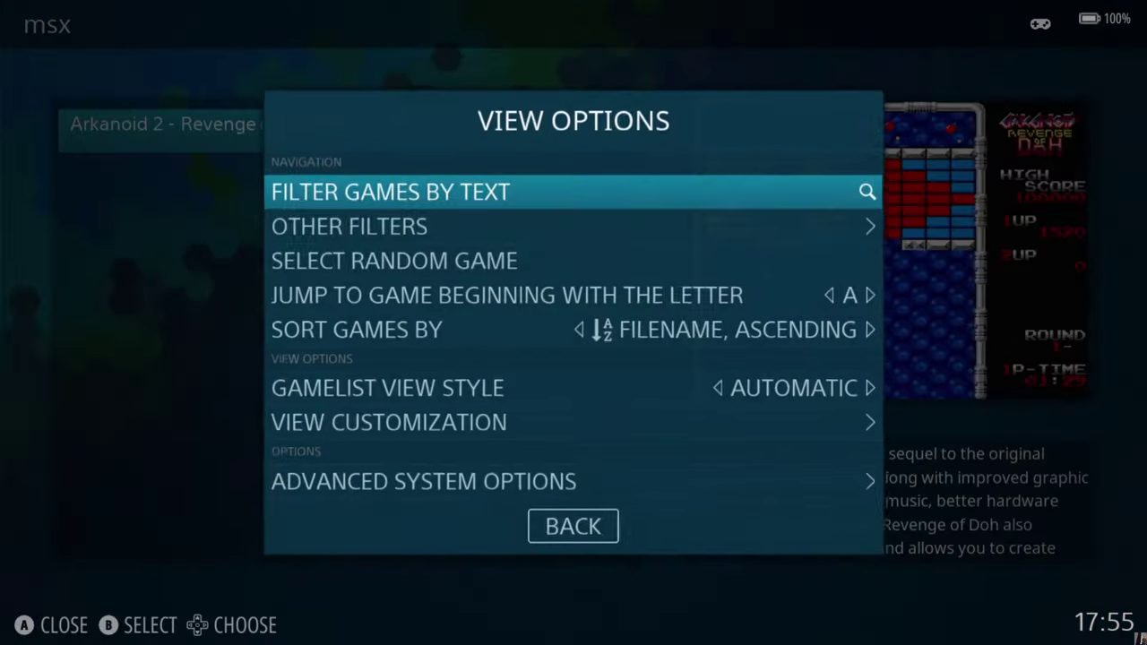
key(Up)
key(Return)
key(Down)
key(Down)
key(Down)
key(Down)
key(Down)
key(Down)
key(Down)
key(Down)
key(Down)
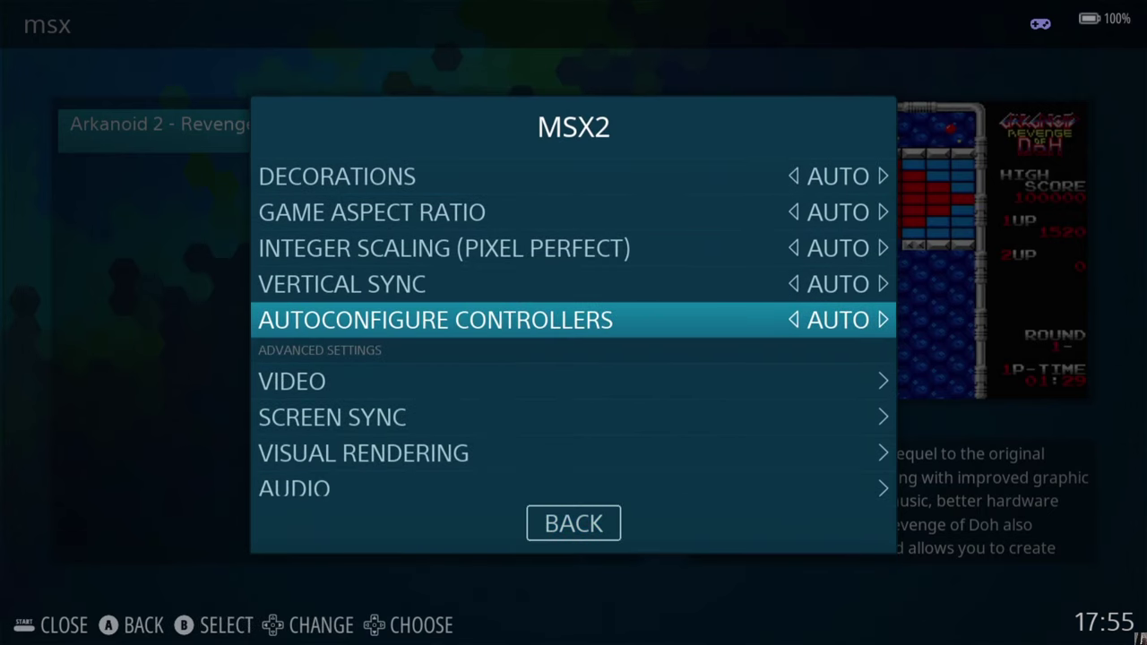
- Check the MSX2 emulator choices again without changing the selection and return to the game list
key(Escape)
key(Return)
key(Return)
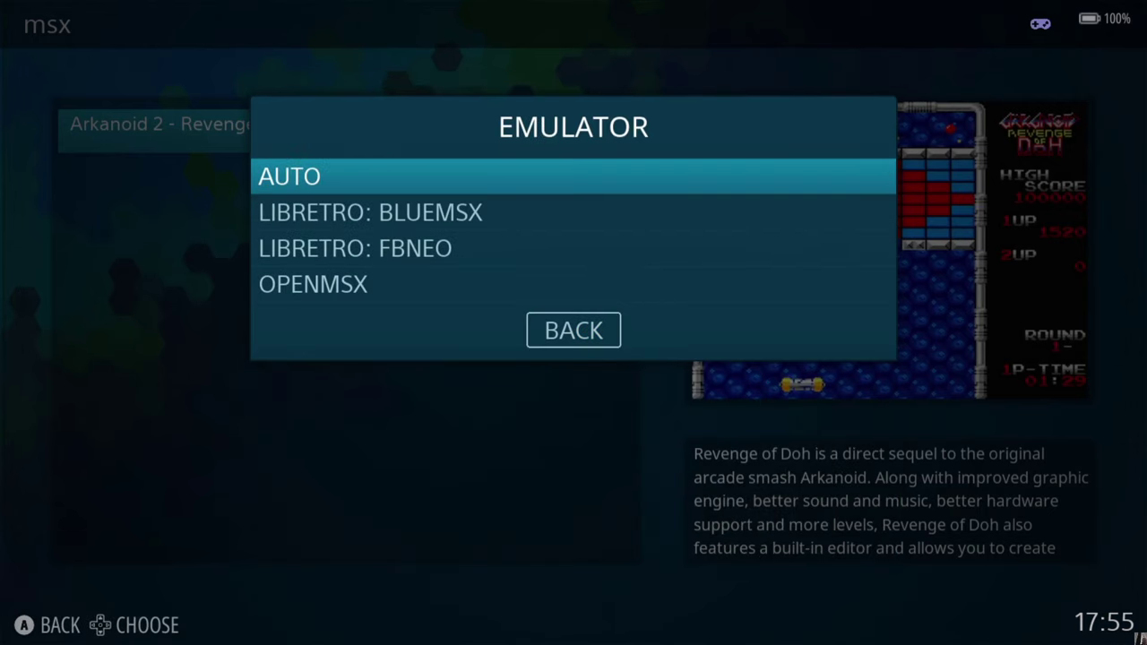
key(Down)
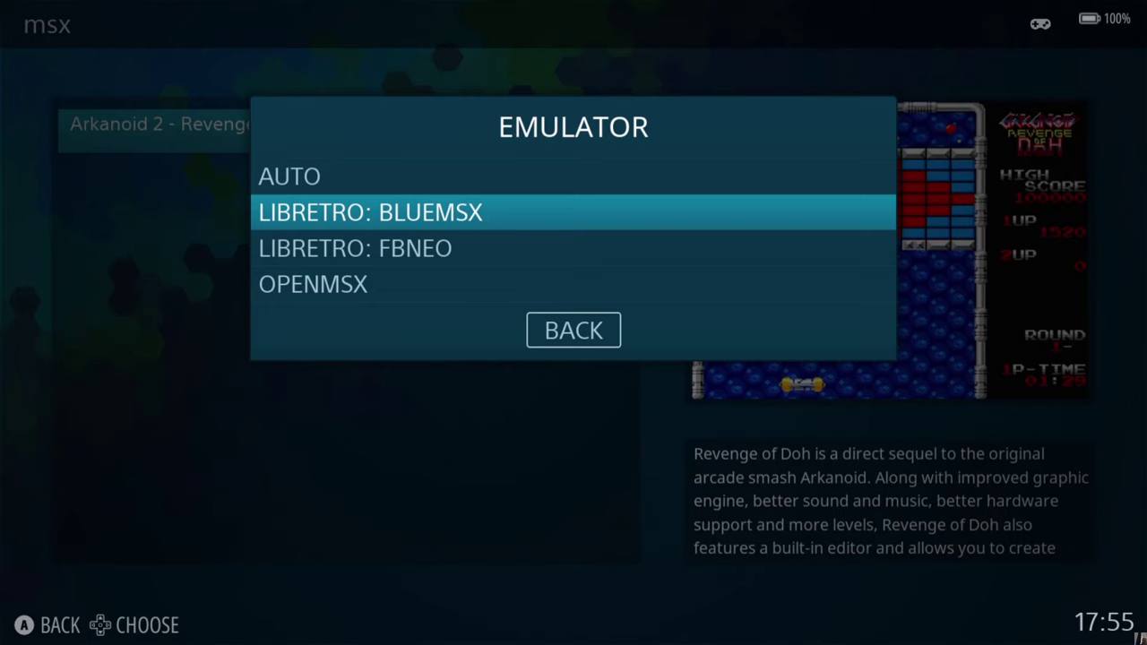
key(Up)
key(Escape)
key(Escape)
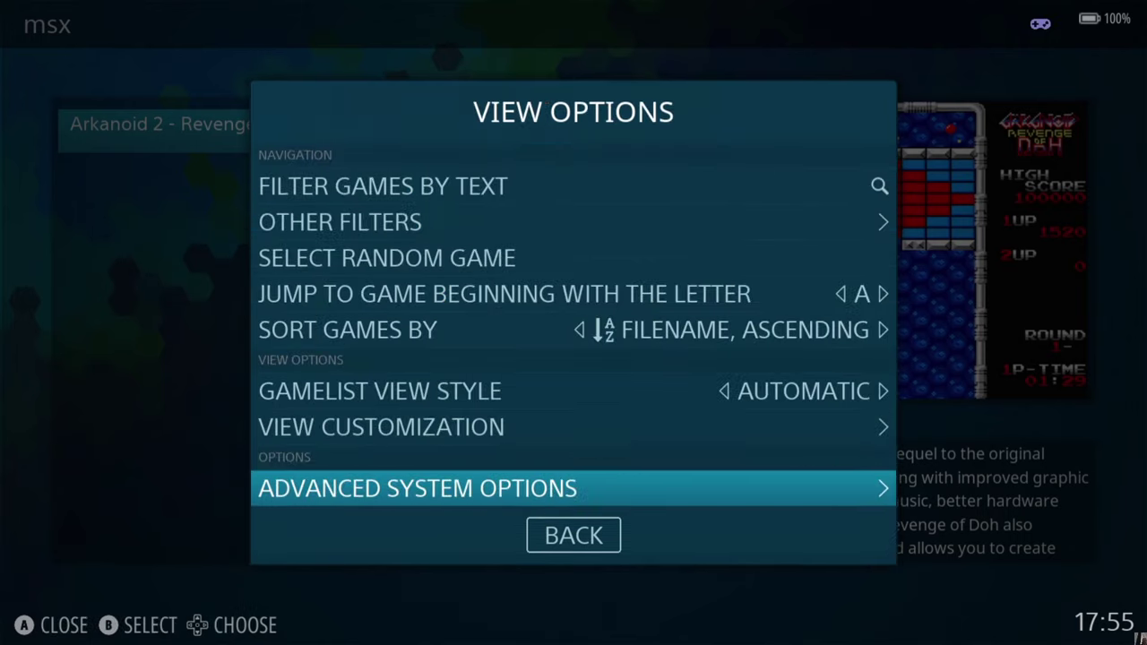
key(Escape)
- Launch Arkanoid 2 - Revenge of Doh and start a game
key(Return)
key(Return)
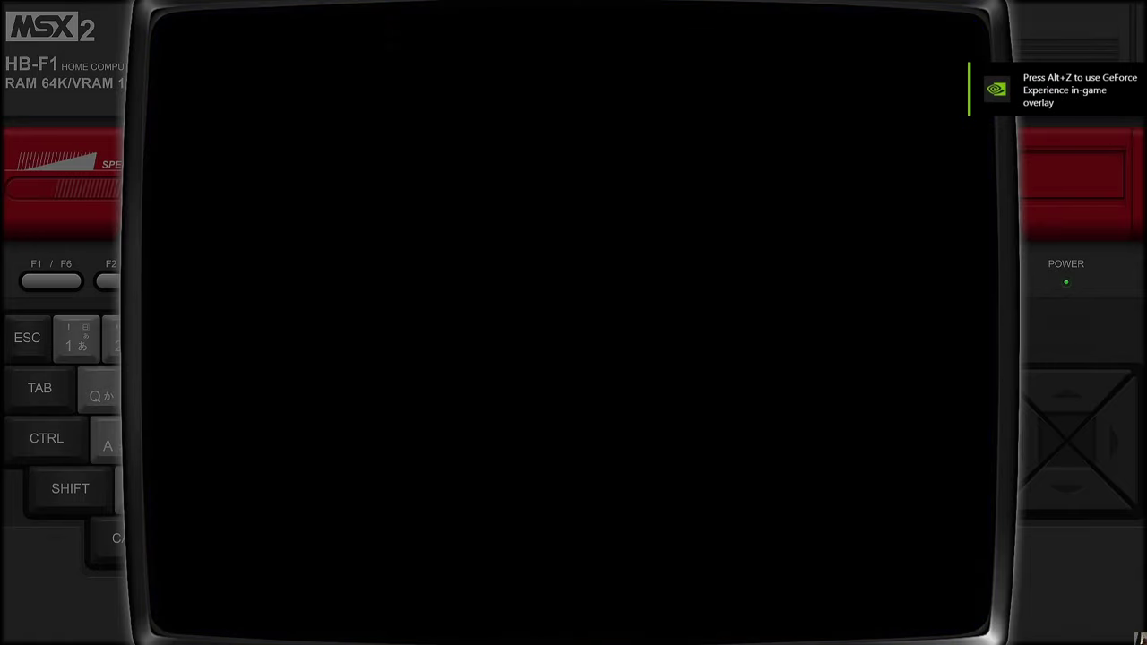
key(space)
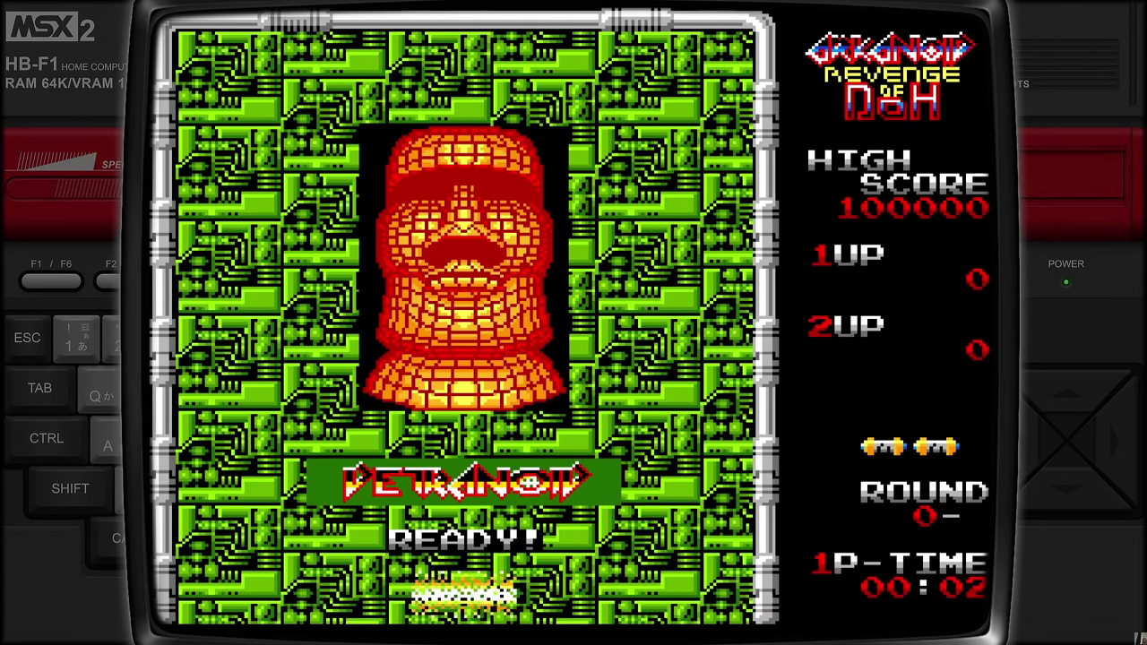
- Test the Arkanoid 2 paddle controls by launching the ball and playing, and exit to the game list
key(Left)
key(Right)
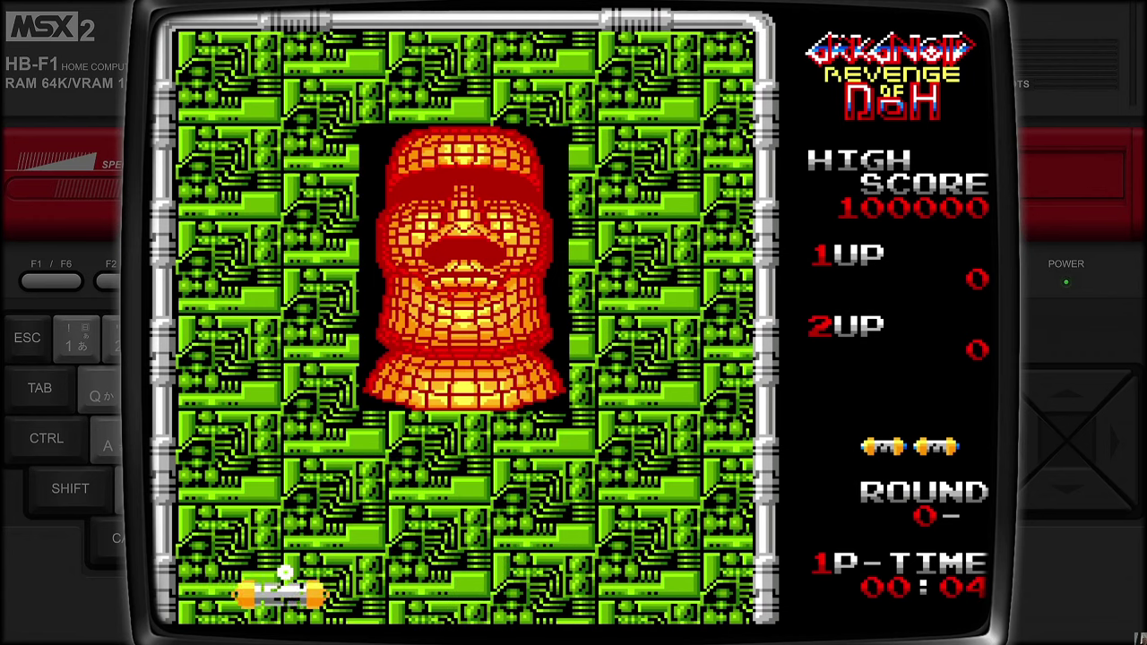
key(Left)
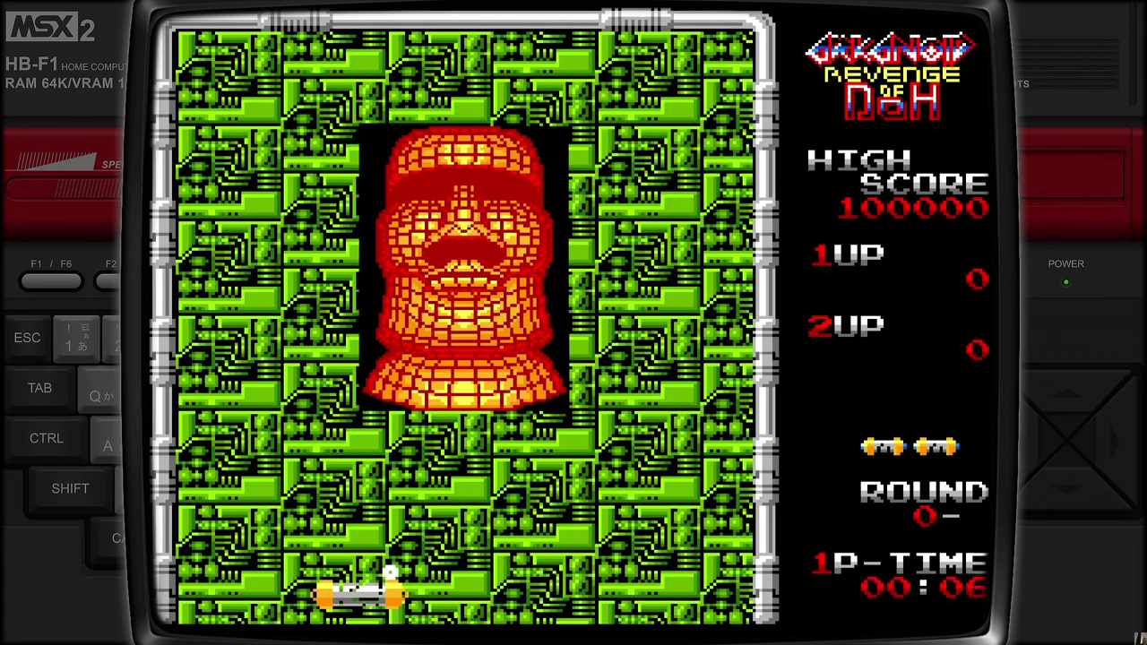
key(space)
key(Right)
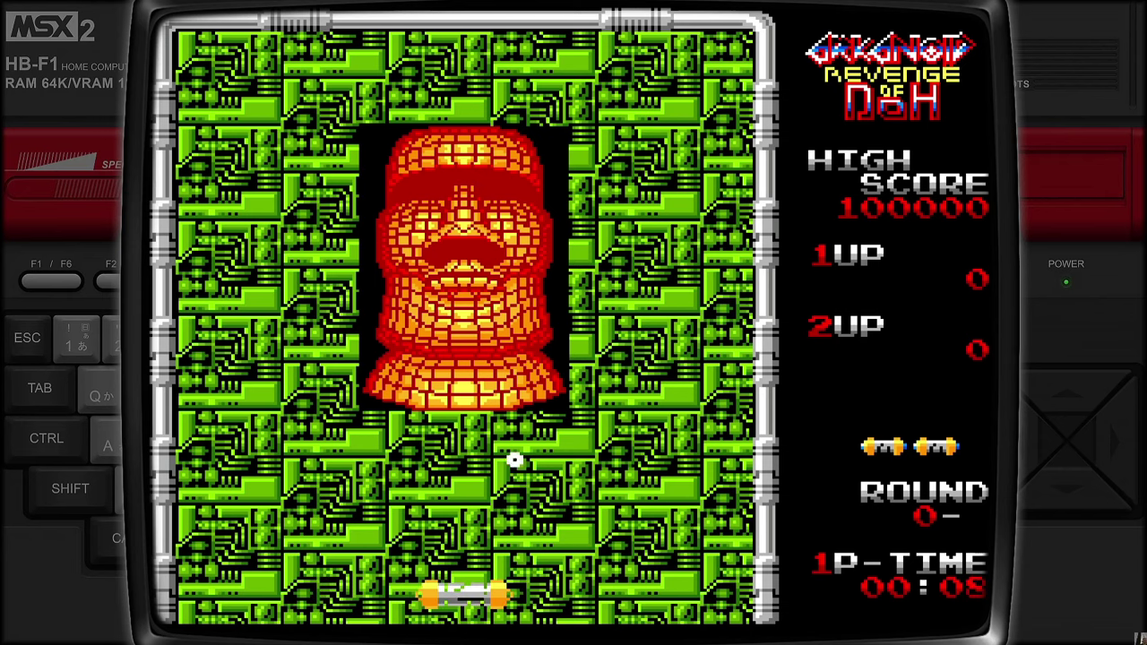
key(Left)
key(Right)
key(Left)
key(Right)
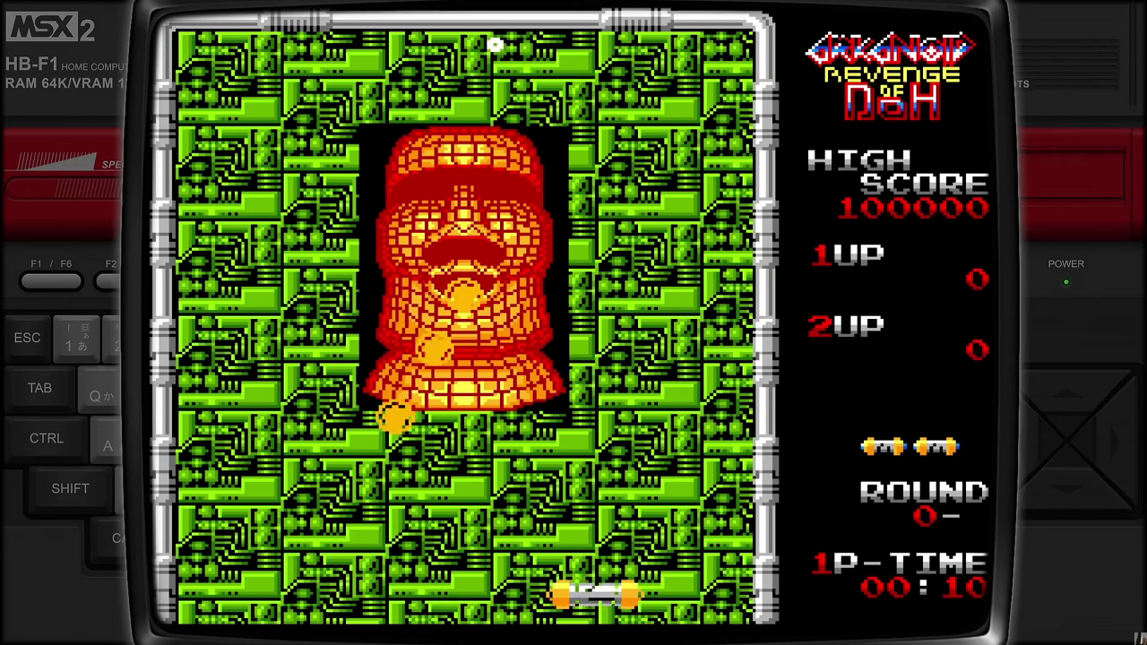
key(Left)
key(Right)
key(Left)
key(Right)
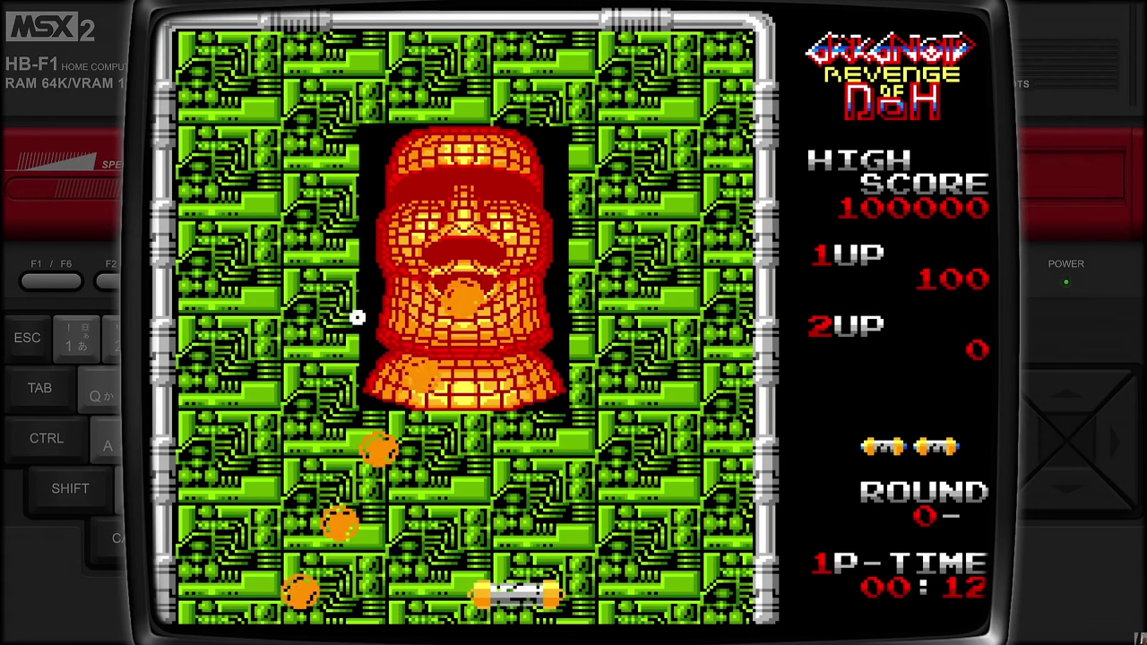
key(Left)
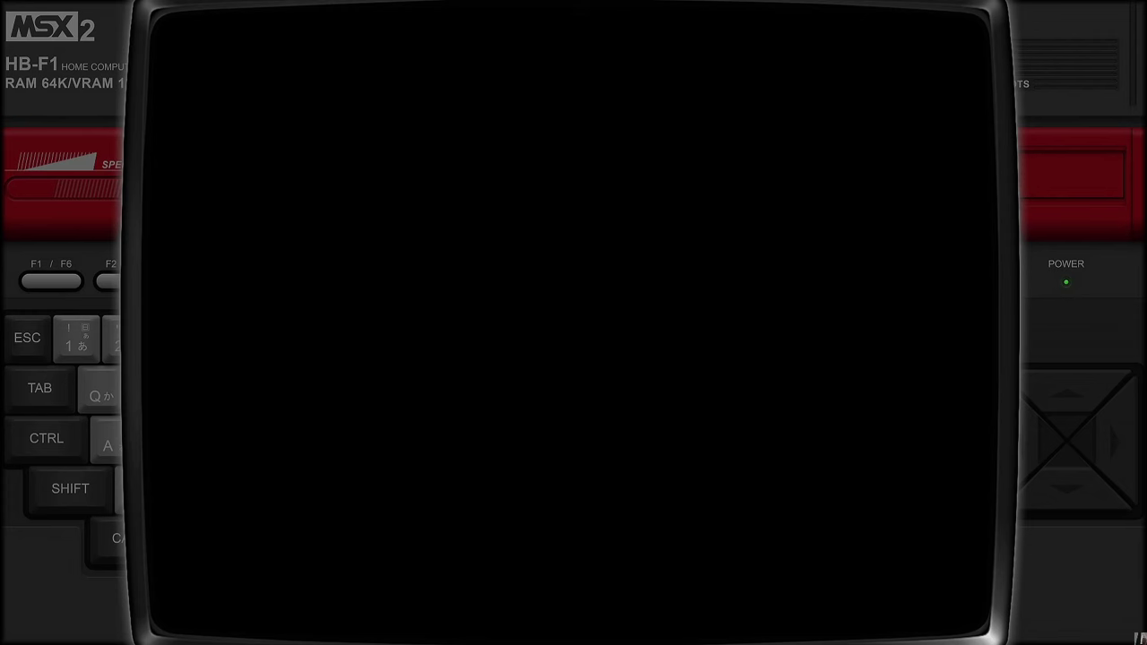
key(Escape)
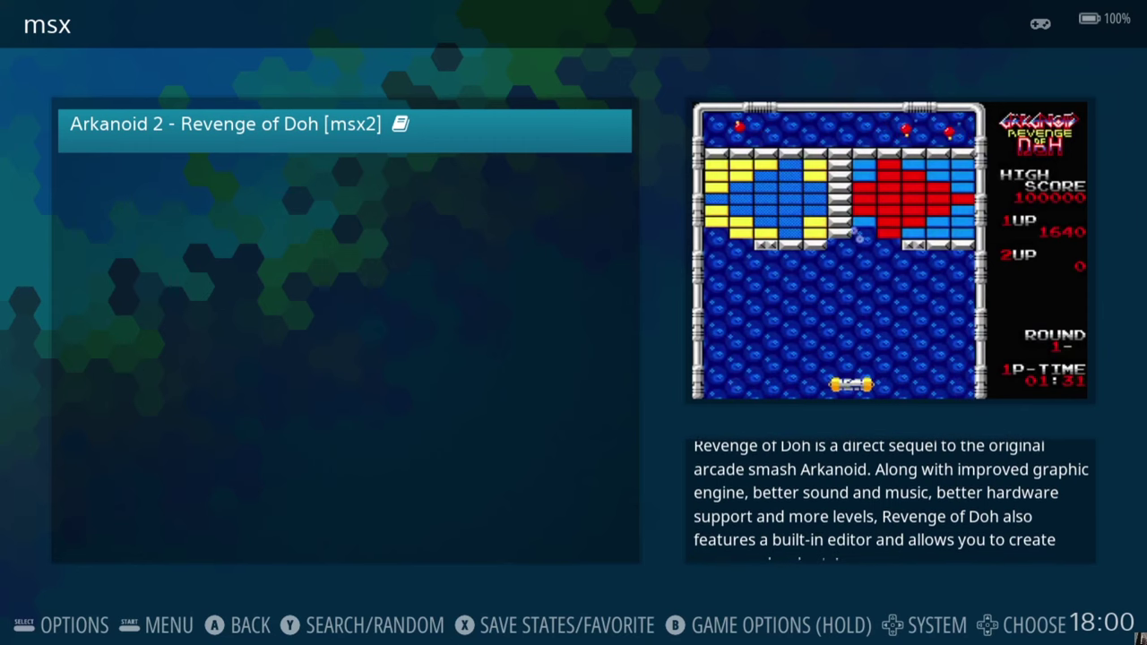
- Create a PadToKey profile for the MSX2 system from its advanced system options
key(F1)
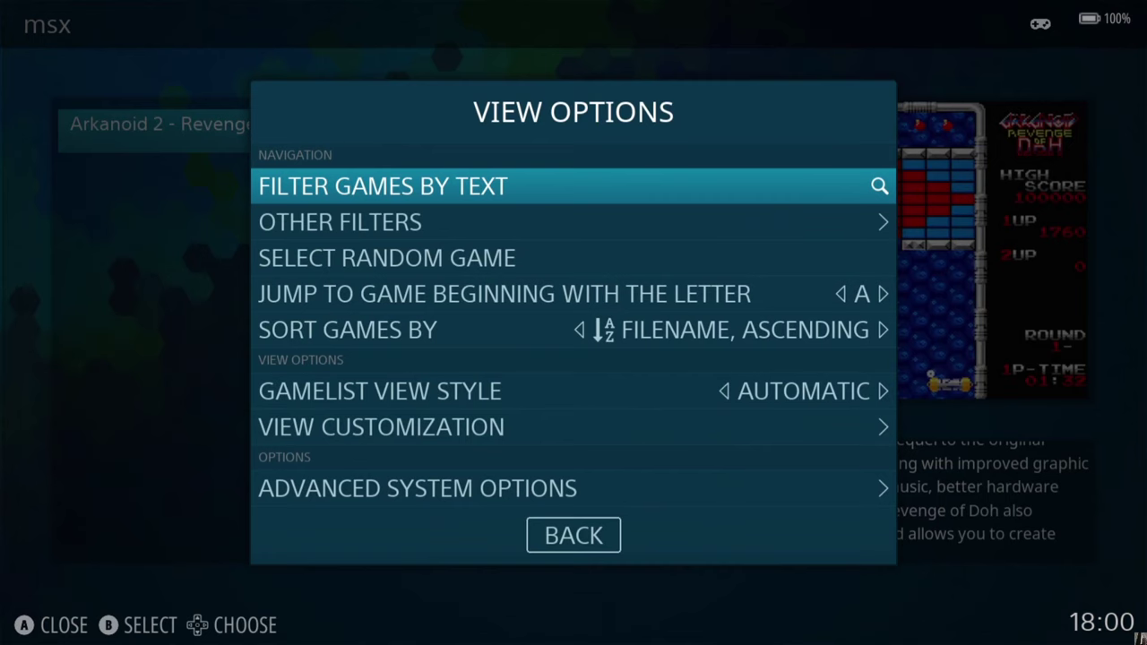
key(Up)
key(Up)
key(Return)
key(Up)
key(Up)
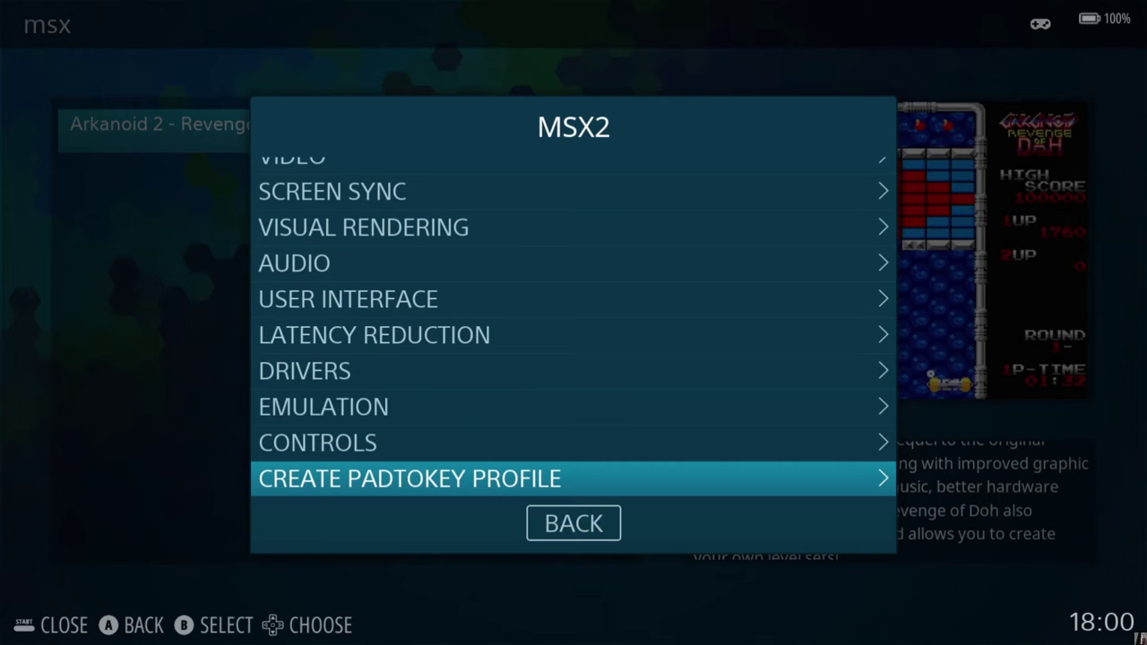
key(Return)
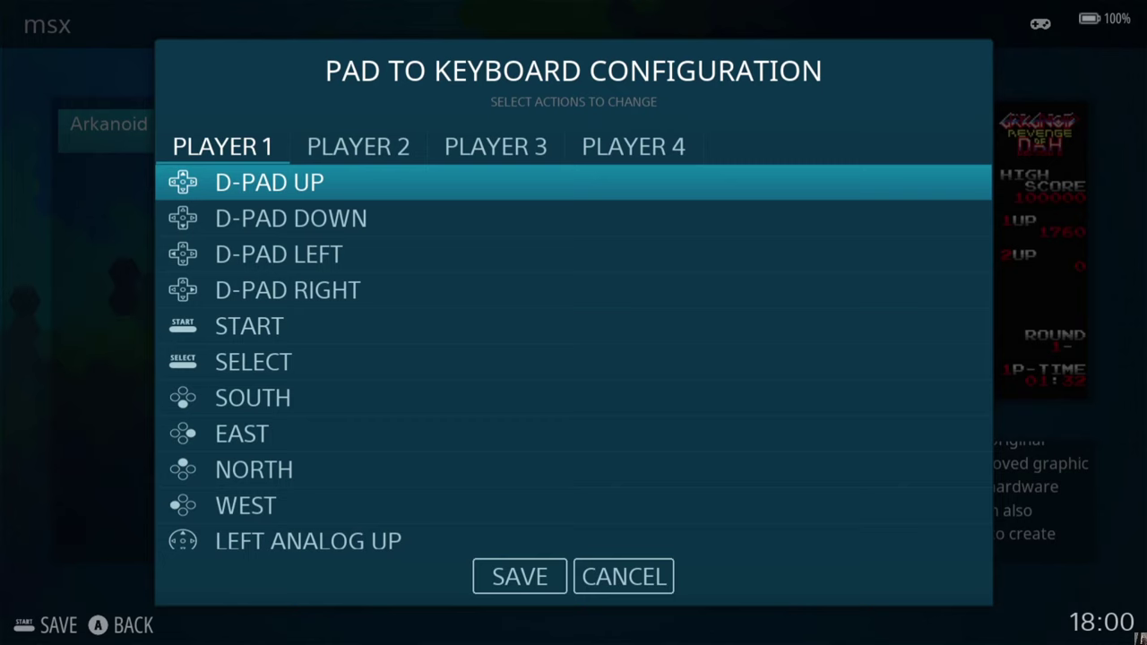
- Map Player 1's D-pad Up to the keyboard's Up arrow key
key(Down)
key(Up)
key(Return)
key(Right)
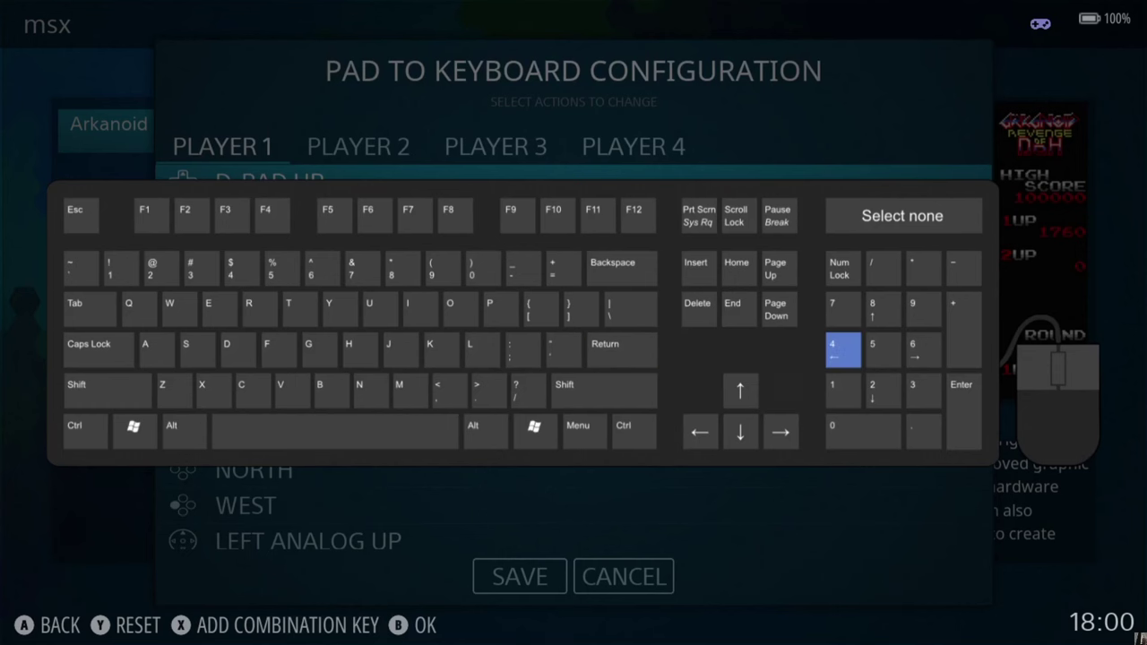
key(Left)
key(Down)
key(Right)
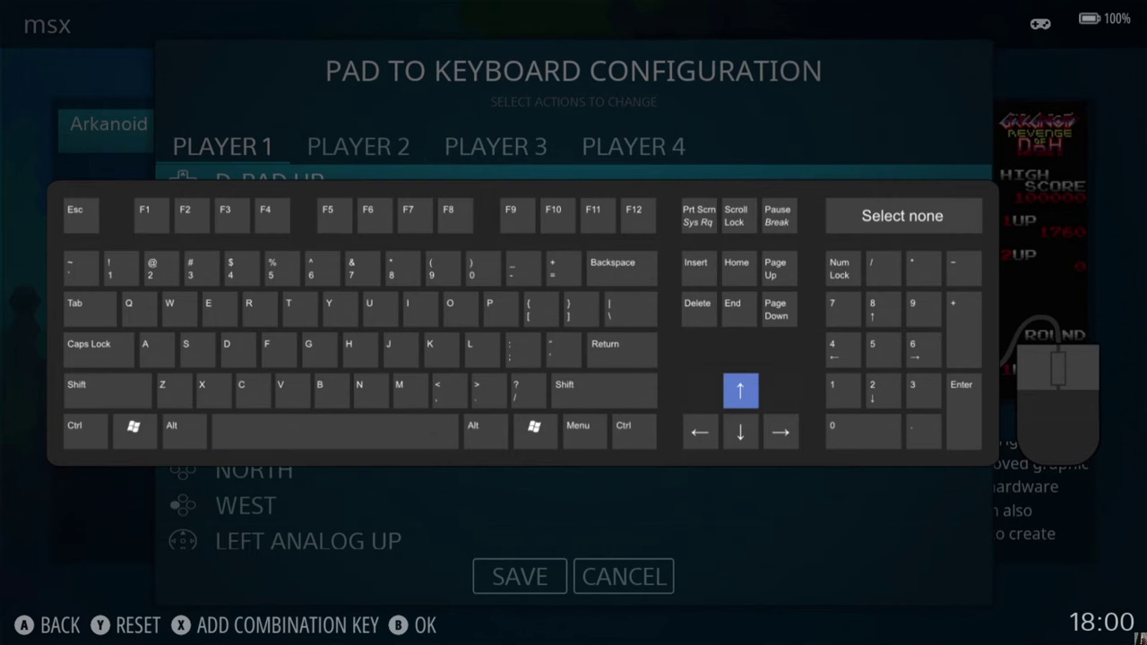
key(Up)
key(Down)
key(Return)
- Map Player 1's D-pad Down to the keyboard's Down arrow key
key(Down)
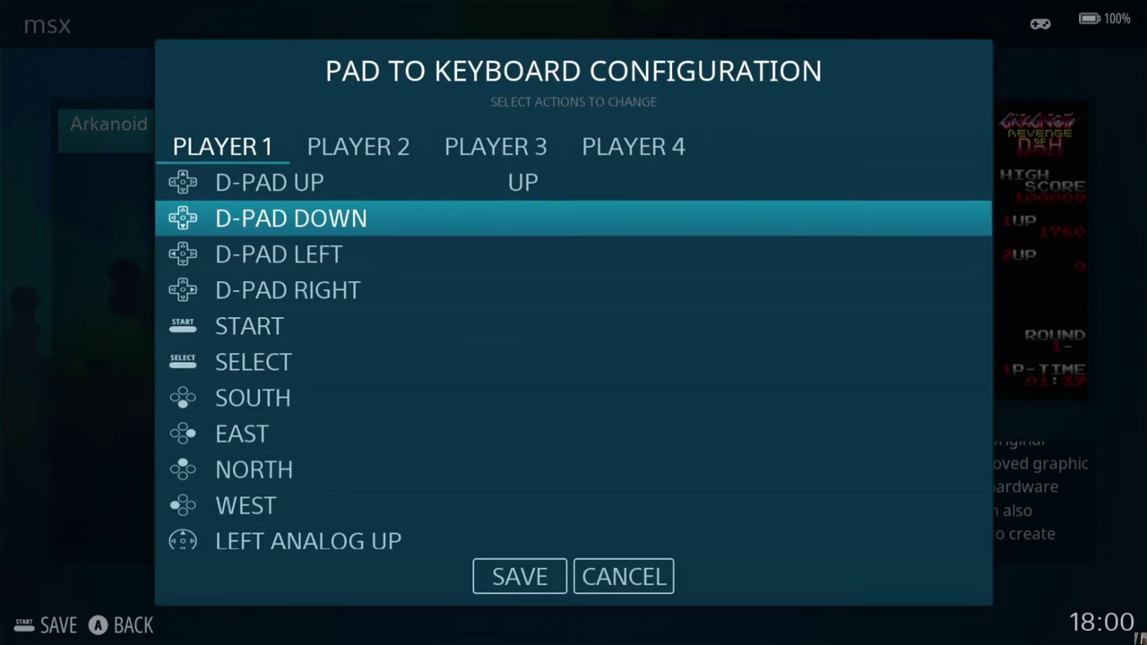
key(Return)
key(Down)
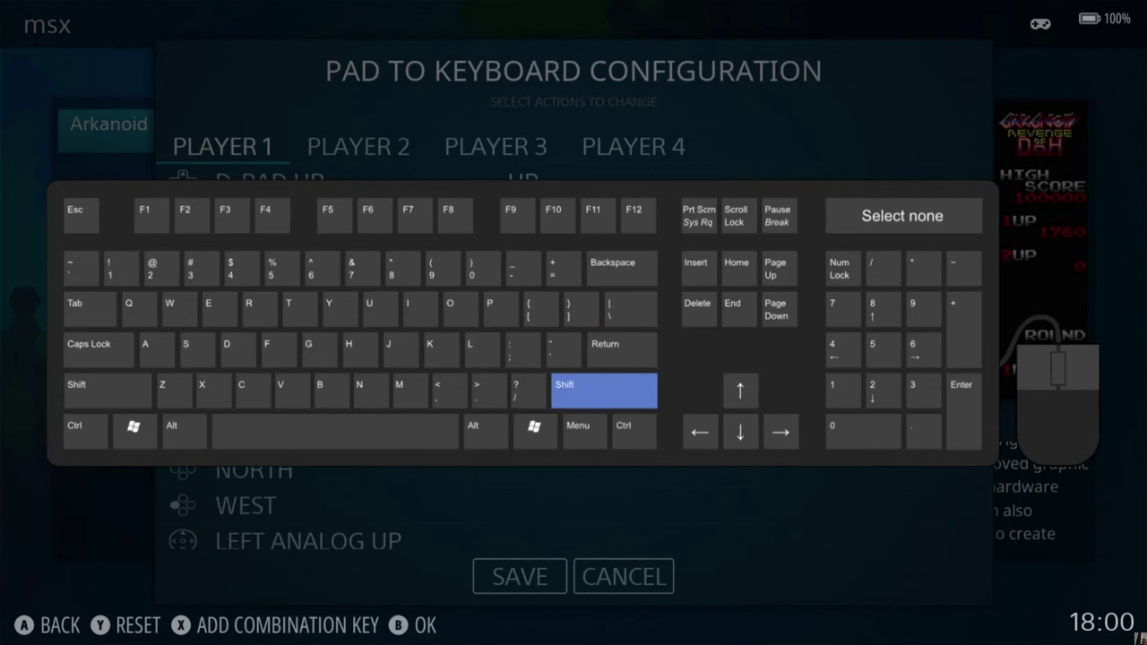
key(Right)
key(Down)
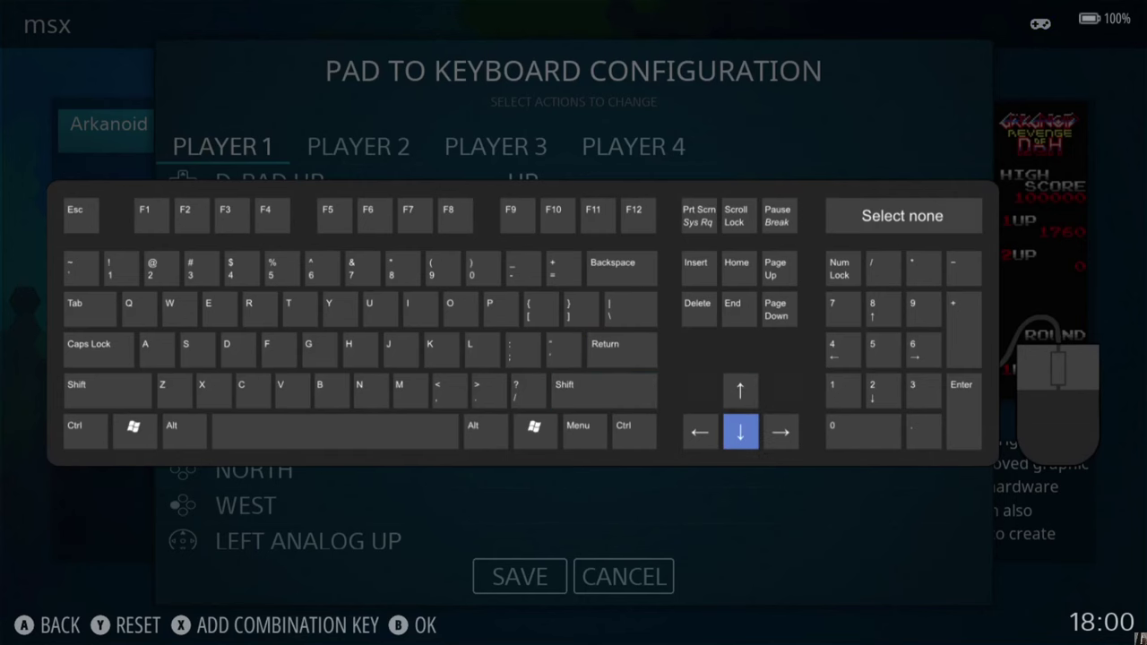
key(Return)
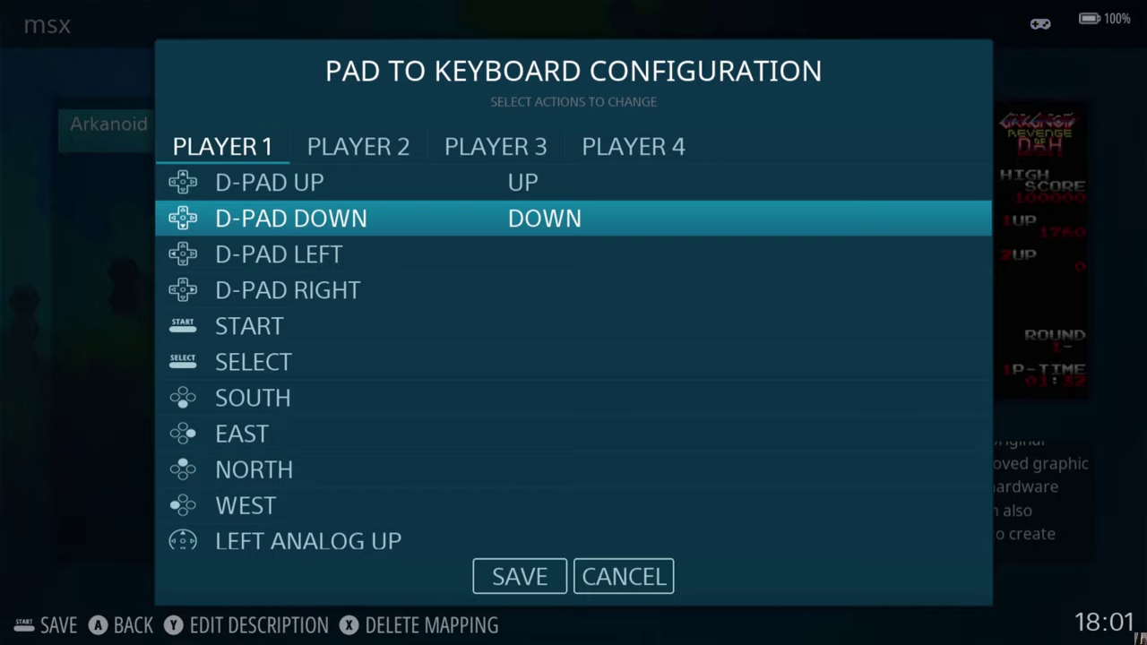
- Map Player 1's D-pad Left to the keyboard's Left arrow key
key(Return)
key(Right)
key(Down)
key(Left)
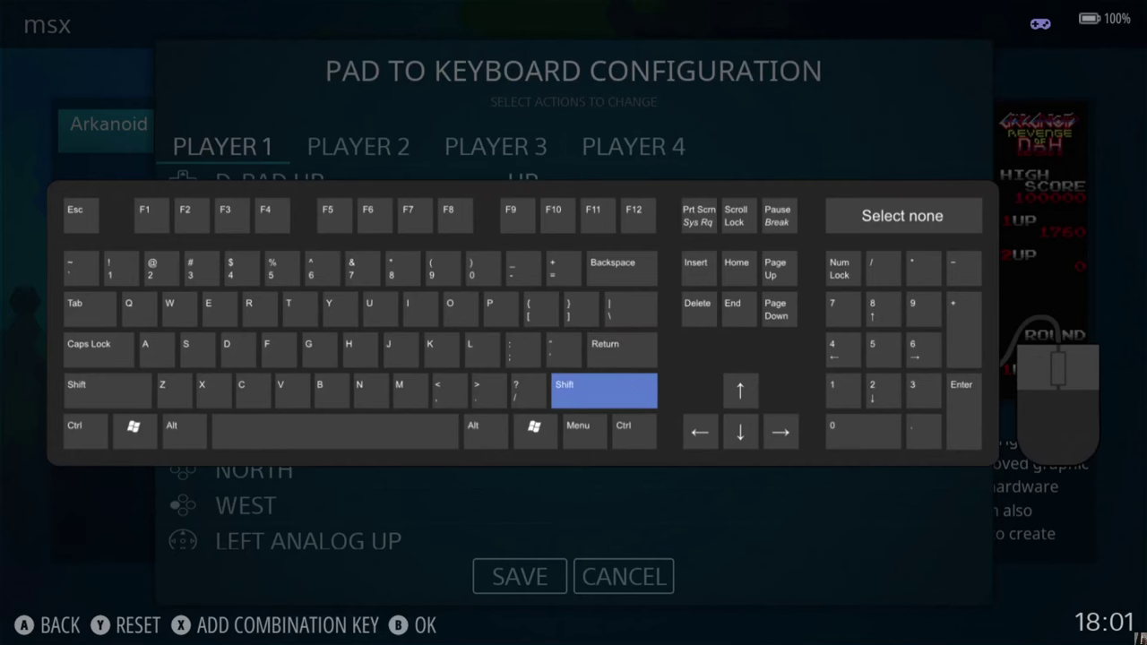
key(Down)
key(Right)
key(Return)
- Map Player 1's D-pad Right to the keyboard's Right arrow key
key(Down)
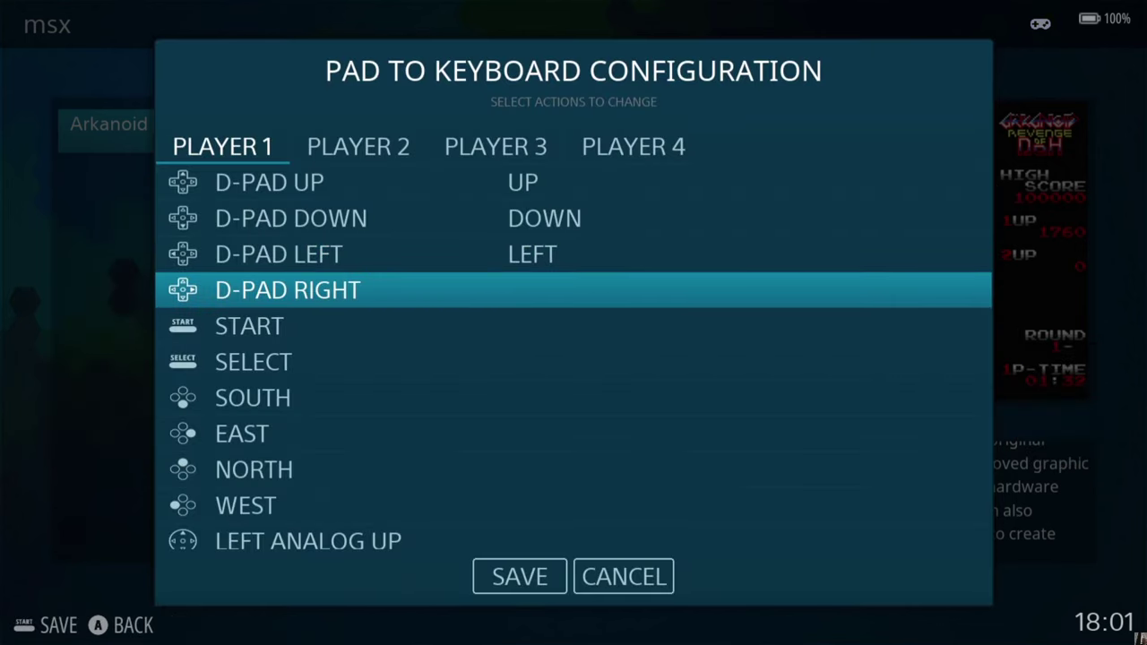
key(Return)
key(Right)
key(Down)
key(Down)
key(Left)
key(Right)
key(Return)
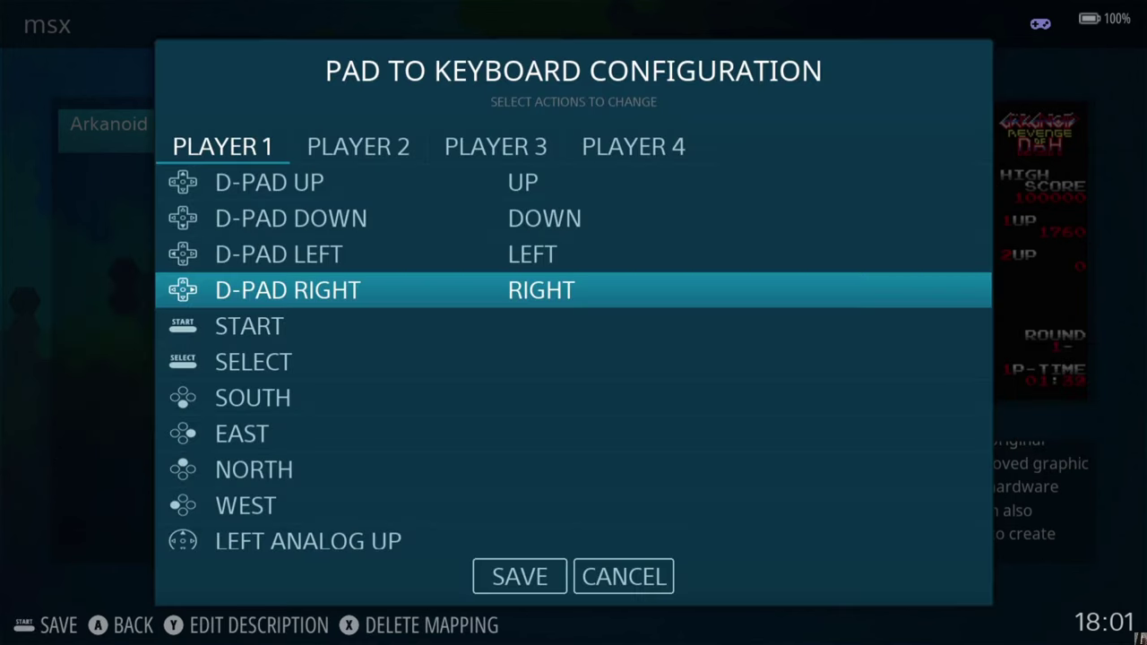
- Map Player 1's Start button to the keyboard's Return key
key(Down)
key(Return)
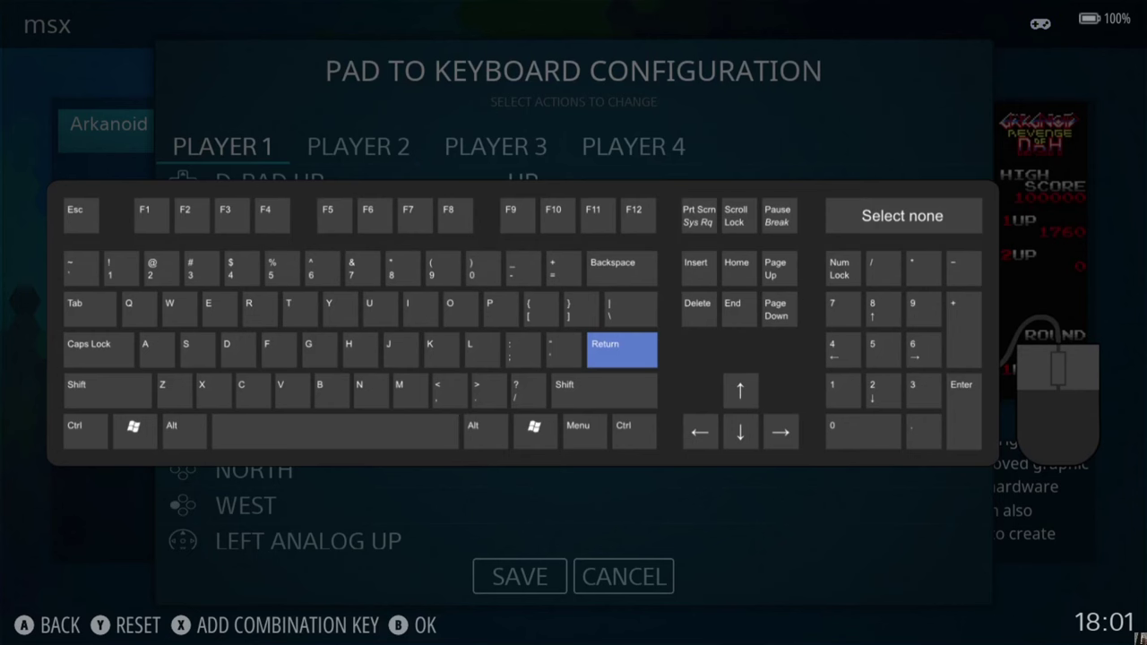
key(Up)
key(Down)
key(Return)
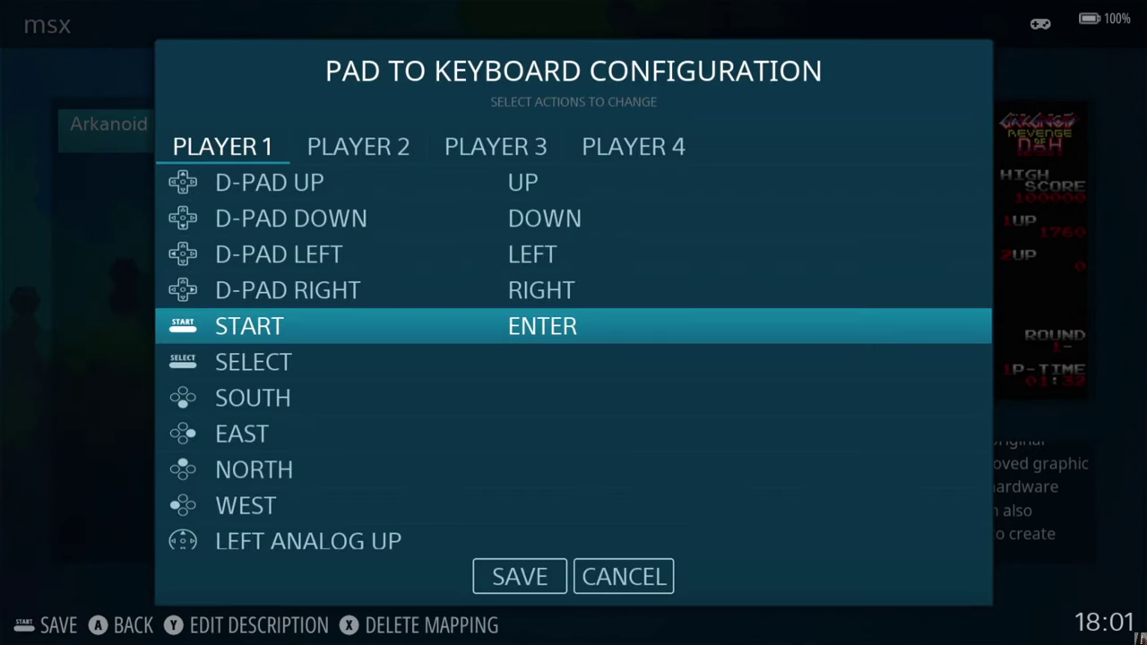
- Map Player 1's Select button to the keyboard's Backspace key
key(Down)
key(Return)
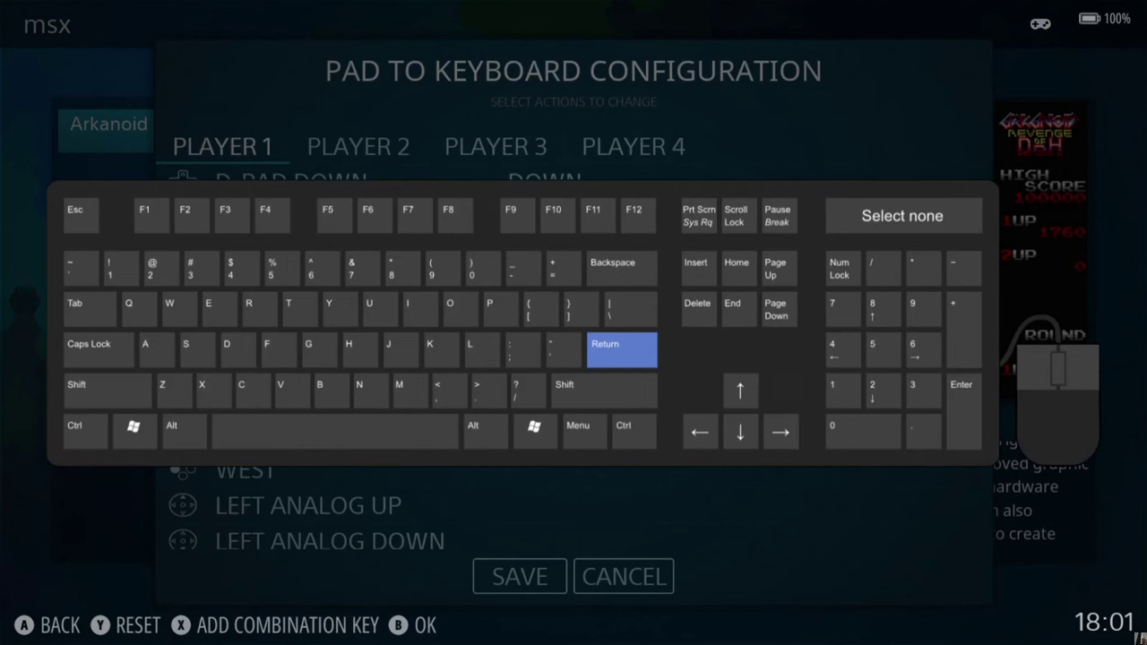
key(Up)
key(Up)
key(Right)
key(Return)
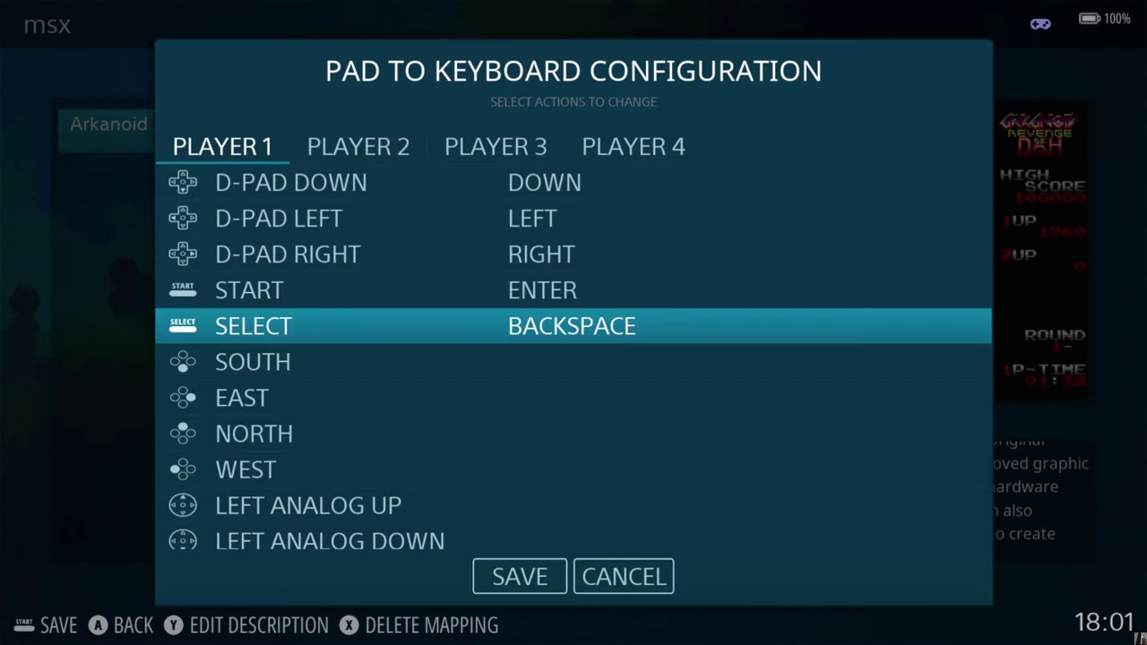
- Review the remaining mappable Player 1 actions, from the face buttons and analog sticks to the hotkey combinations
key(Down)
key(Down)
key(Down)
key(Down)
key(Down)
key(Down)
key(Down)
key(Down)
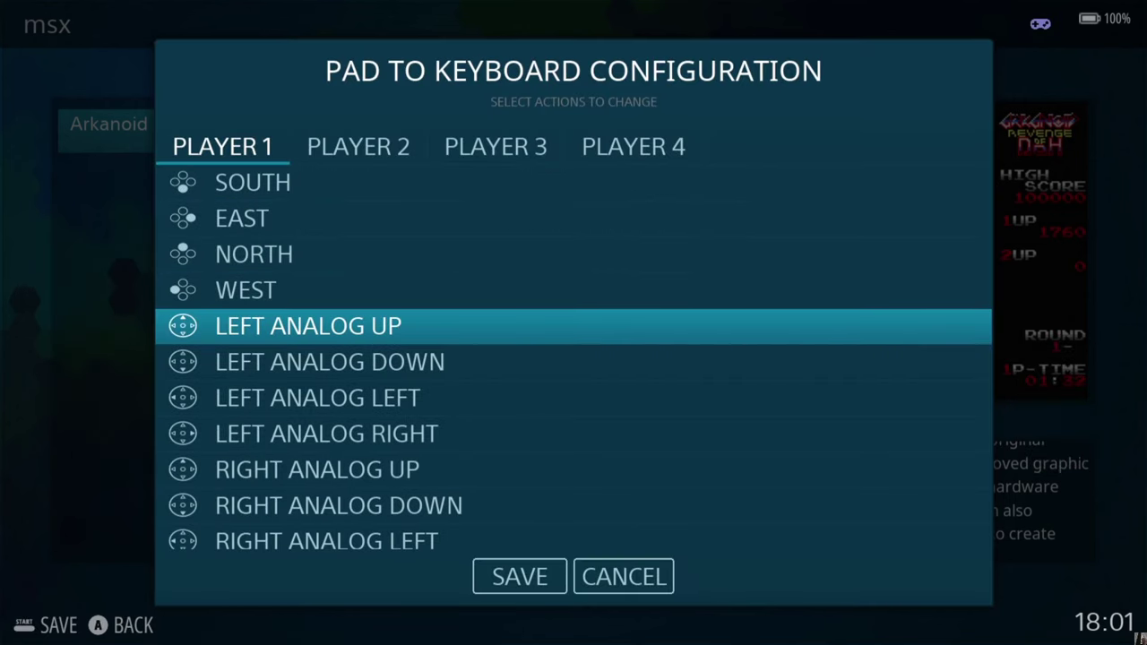
key(Down)
key(Down)
key(Down)
key(Down)
key(Down)
key(Down)
key(Down)
key(Down)
key(Down)
key(Down)
key(Down)
key(Down)
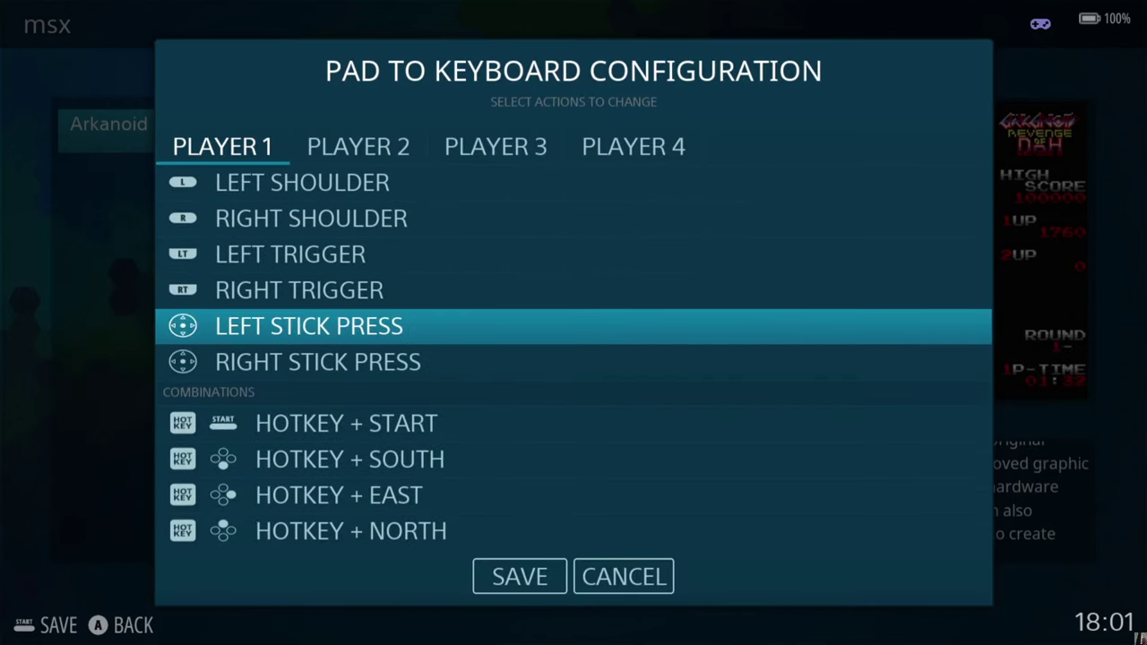
key(Up)
key(Up)
key(Up)
key(Down)
key(Down)
key(Down)
key(Down)
key(Down)
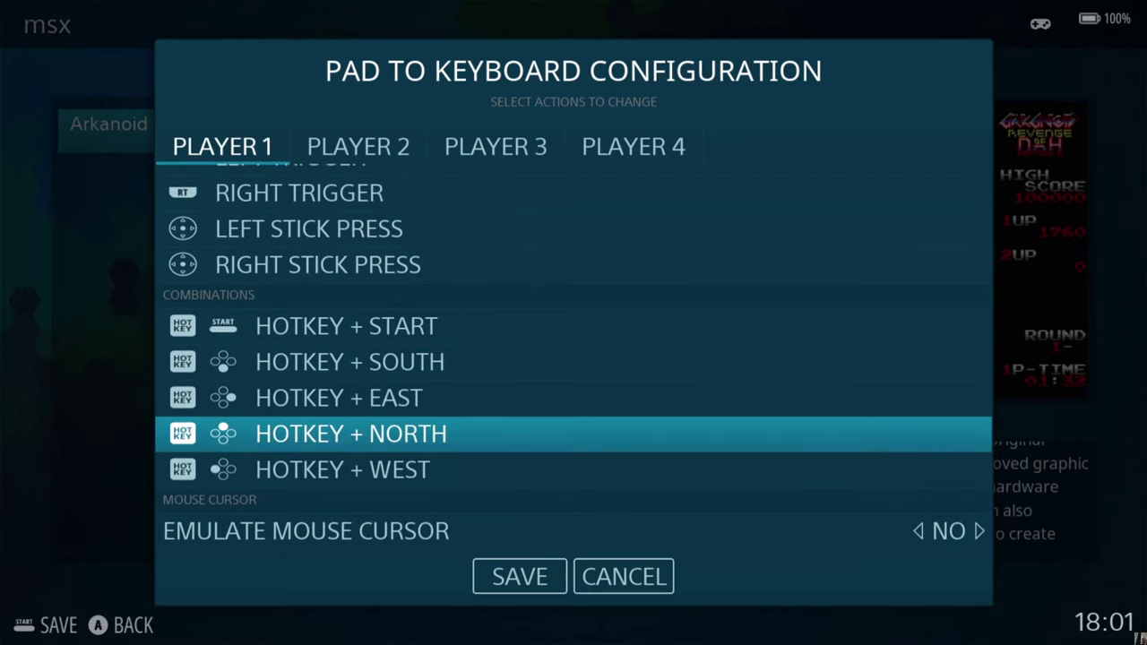
- Save the MSX2 pad to keyboard configuration and return to the game list
key(Down)
key(Down)
key(Return)
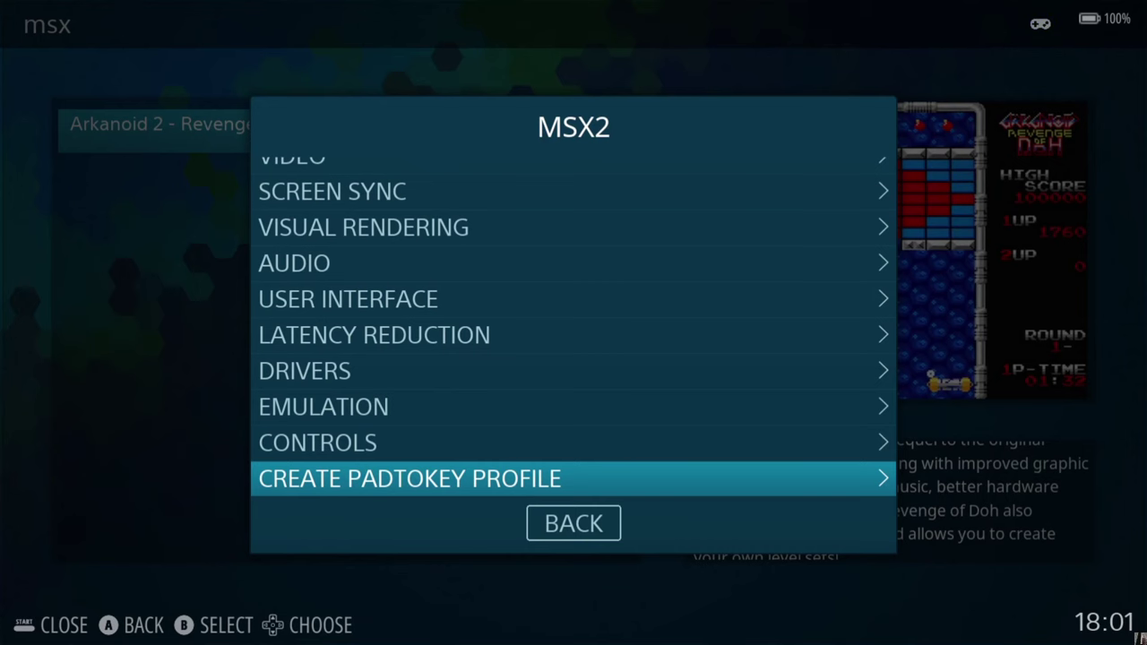
key(BackSpace)
key(BackSpace)
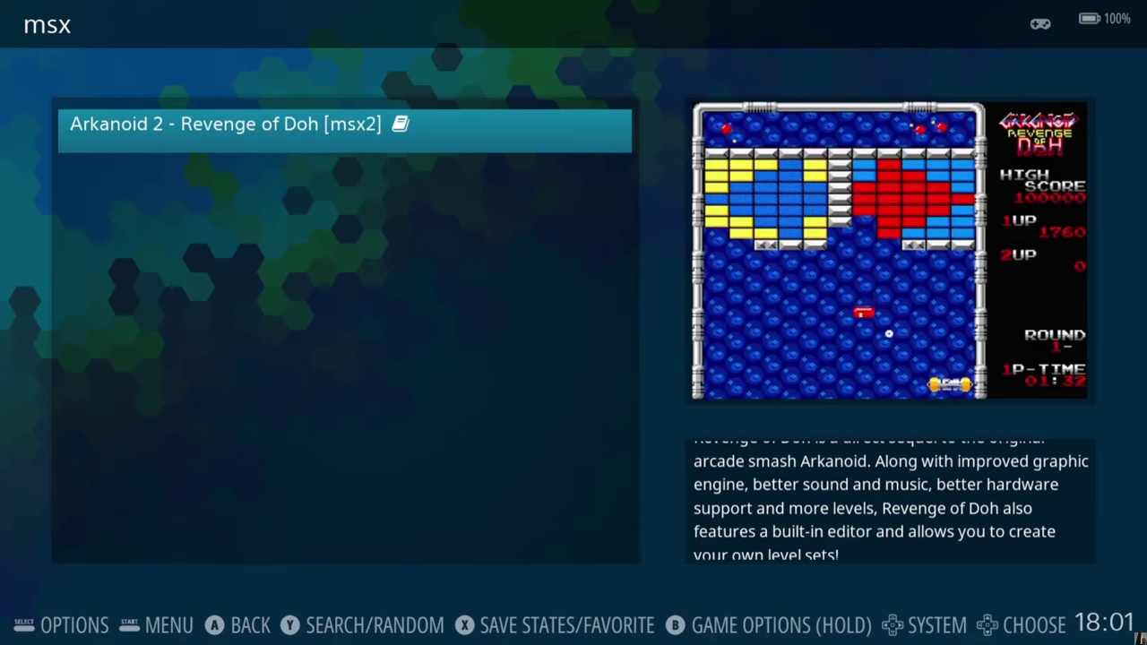
- Launch Arkanoid 2 - Revenge of Doh, start a one-player game and test moving the paddle both ways with the D-pad
key(Return)
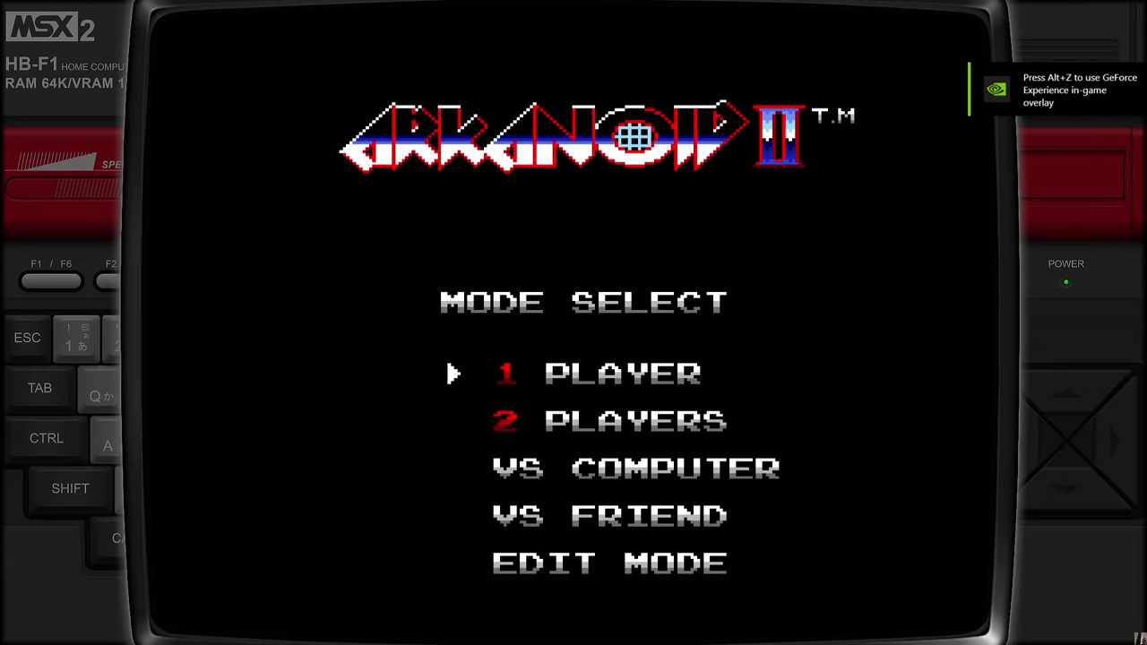
key(space)
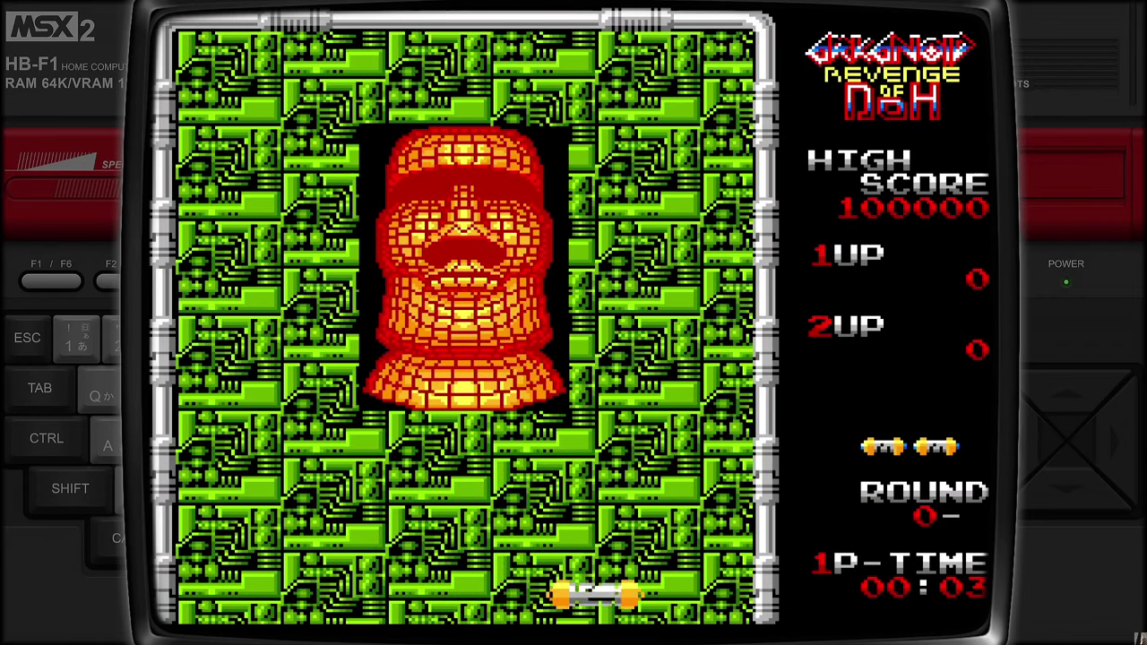
key(Right)
key(Left)
key(Right)
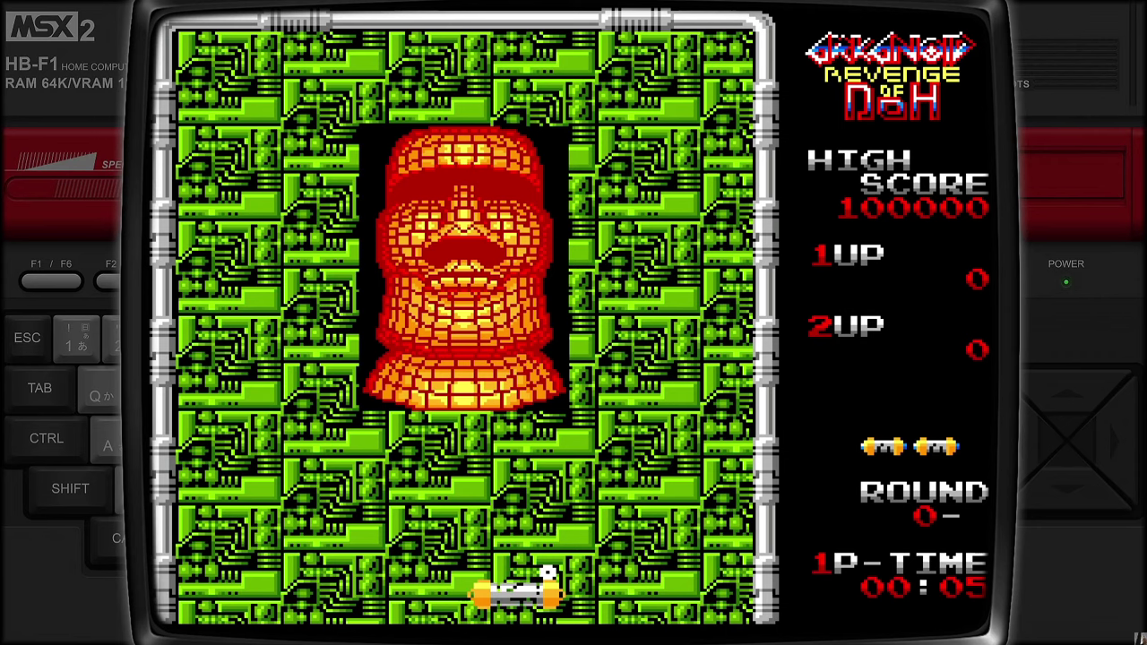
key(Left)
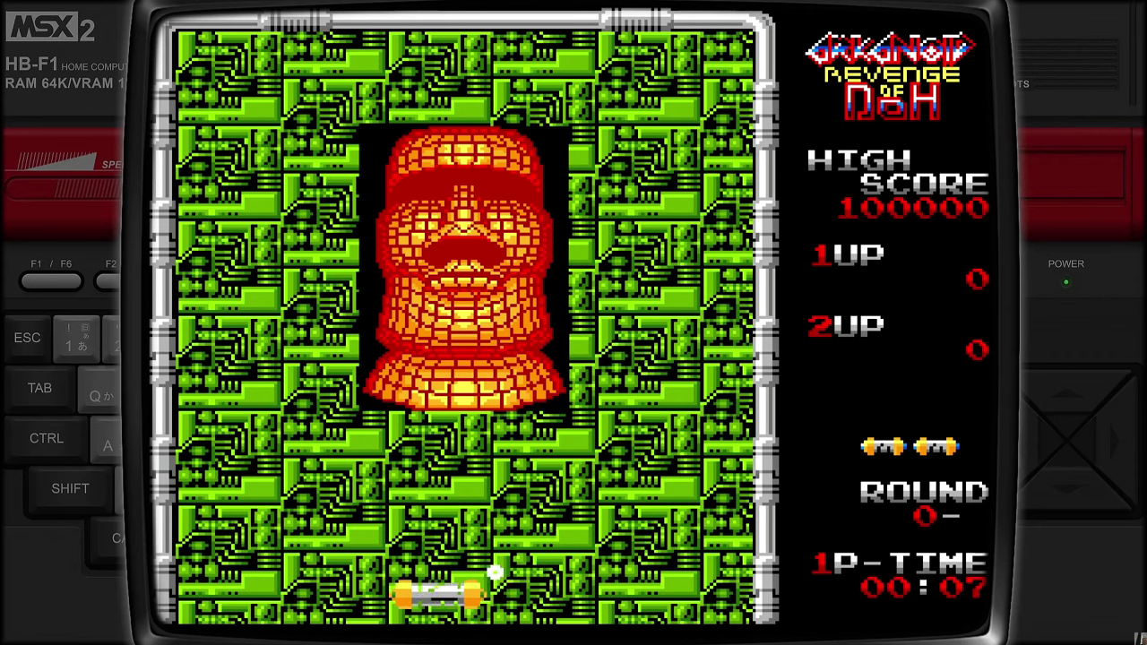
- Launch the ball and play against the Doh head to test the mapped paddle controls, and exit to the game list
key(space)
key(Right)
key(Right)
key(Left)
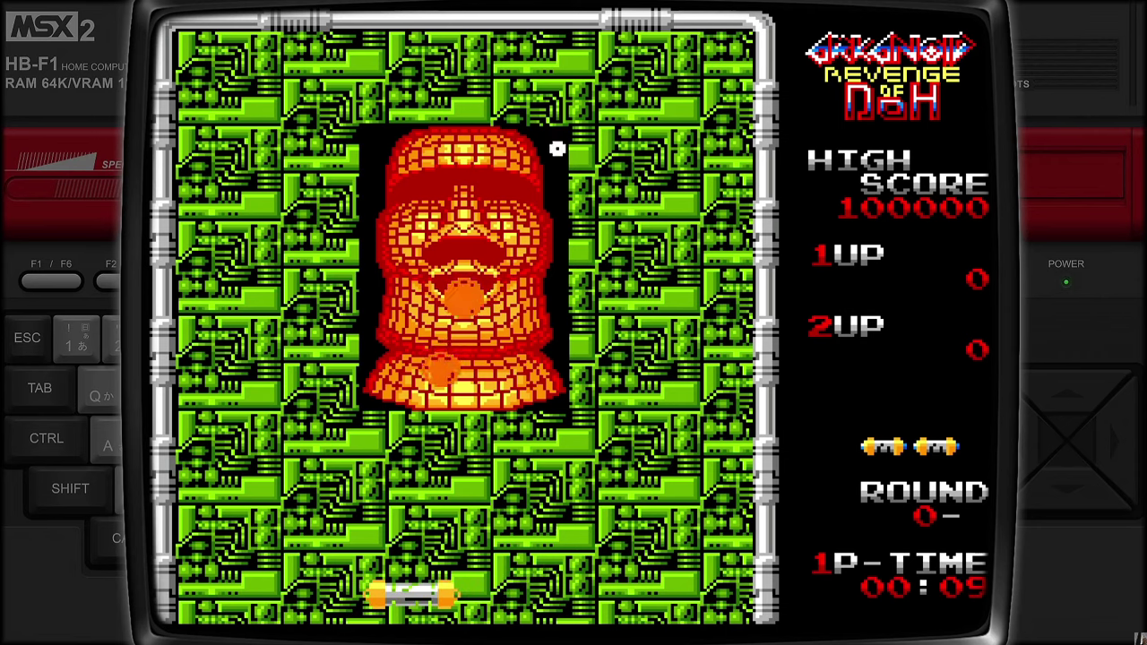
key(Right)
key(Left)
key(Right)
key(Right)
key(Left)
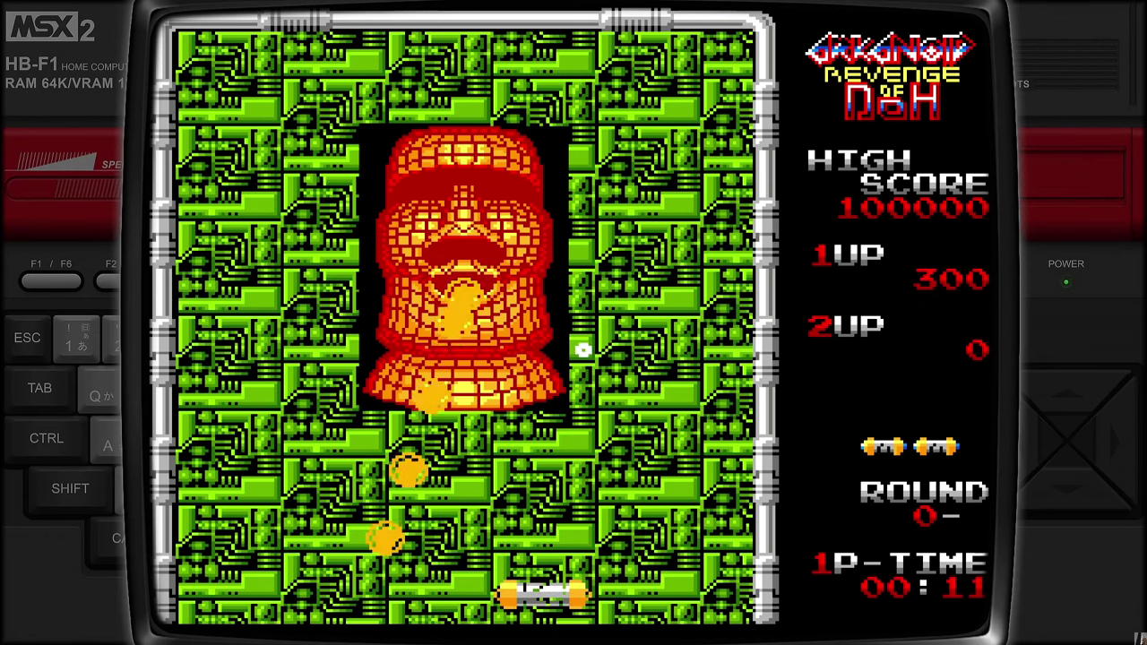
key(Right)
key(Left)
key(Right)
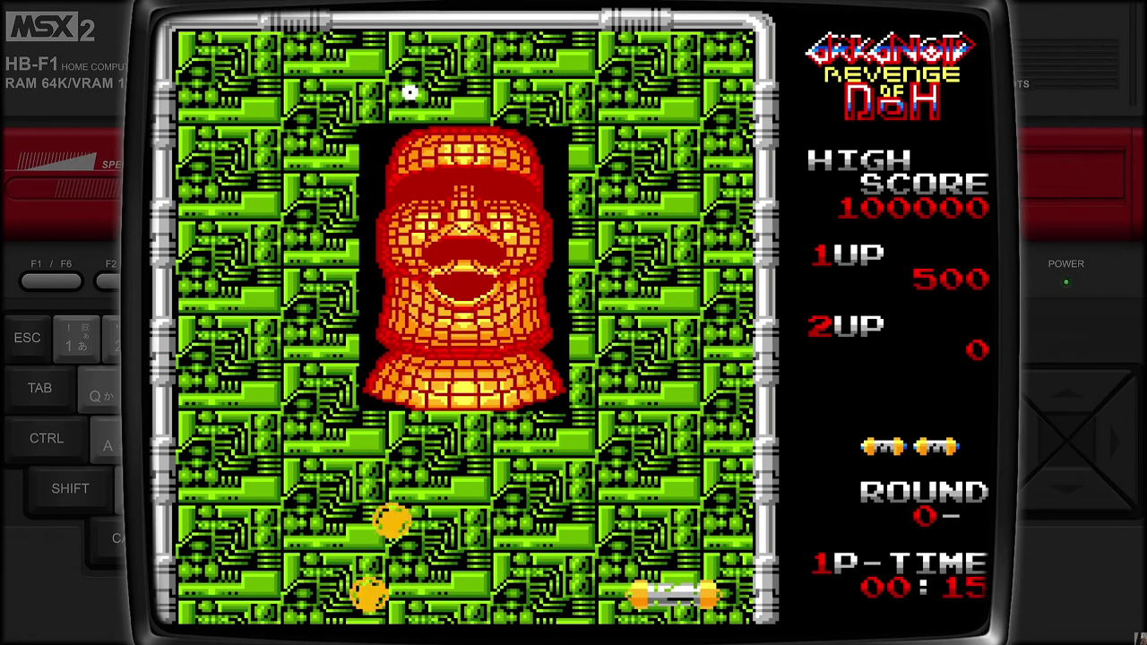
key(Left)
key(Left)
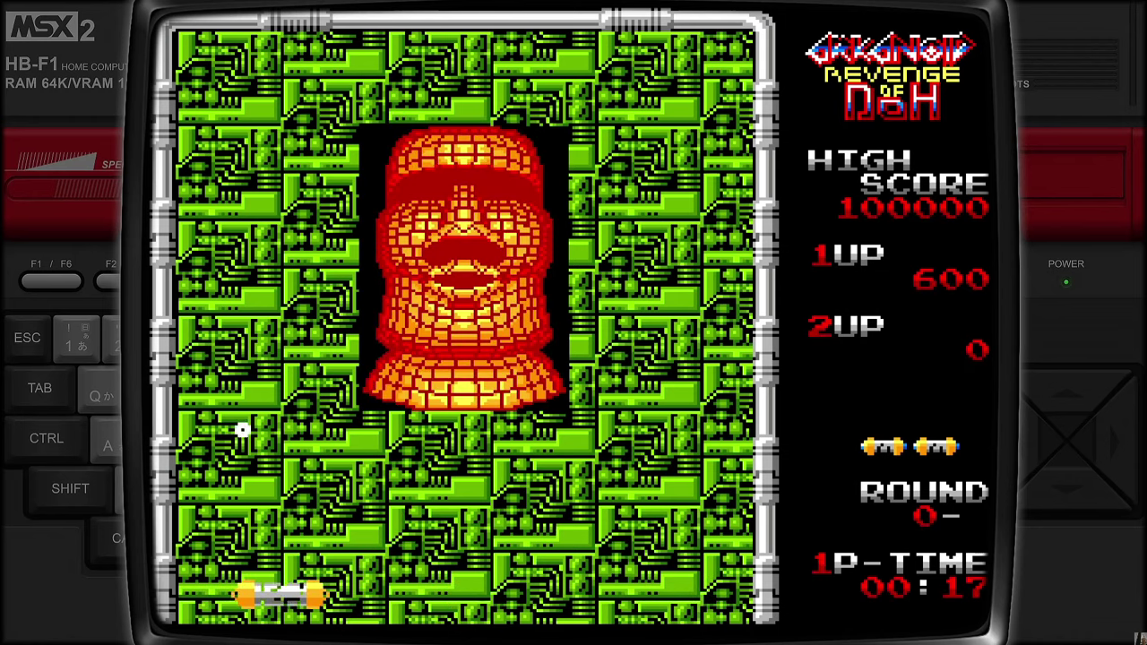
key(Right)
key(Left)
key(Right)
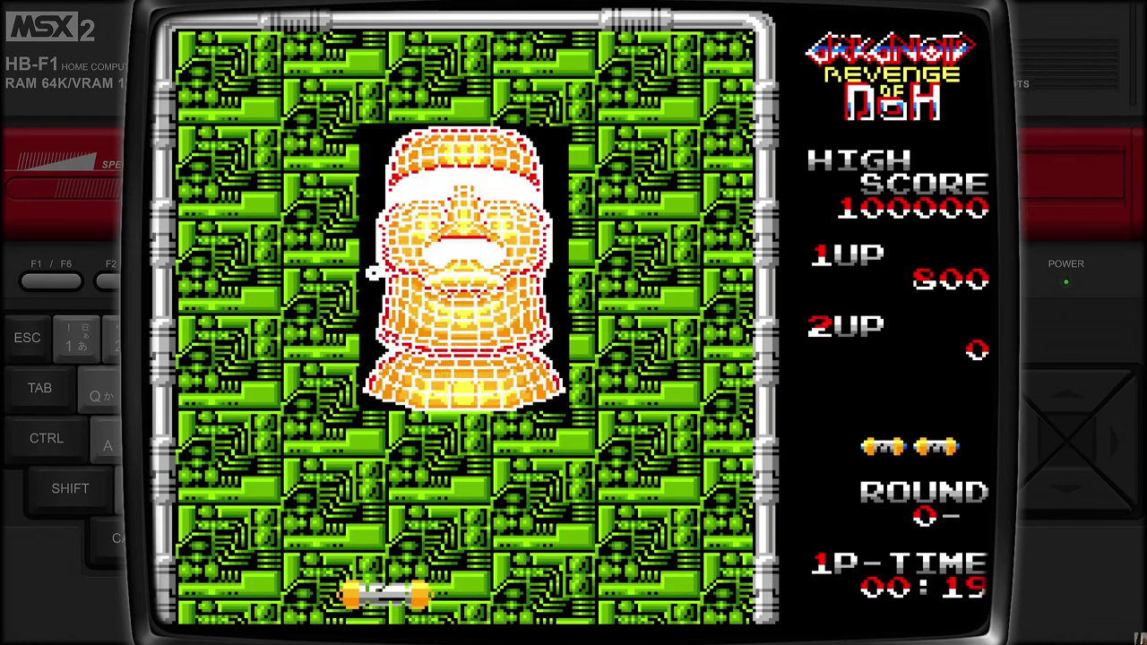
key(Left)
key(Right)
key(Right)
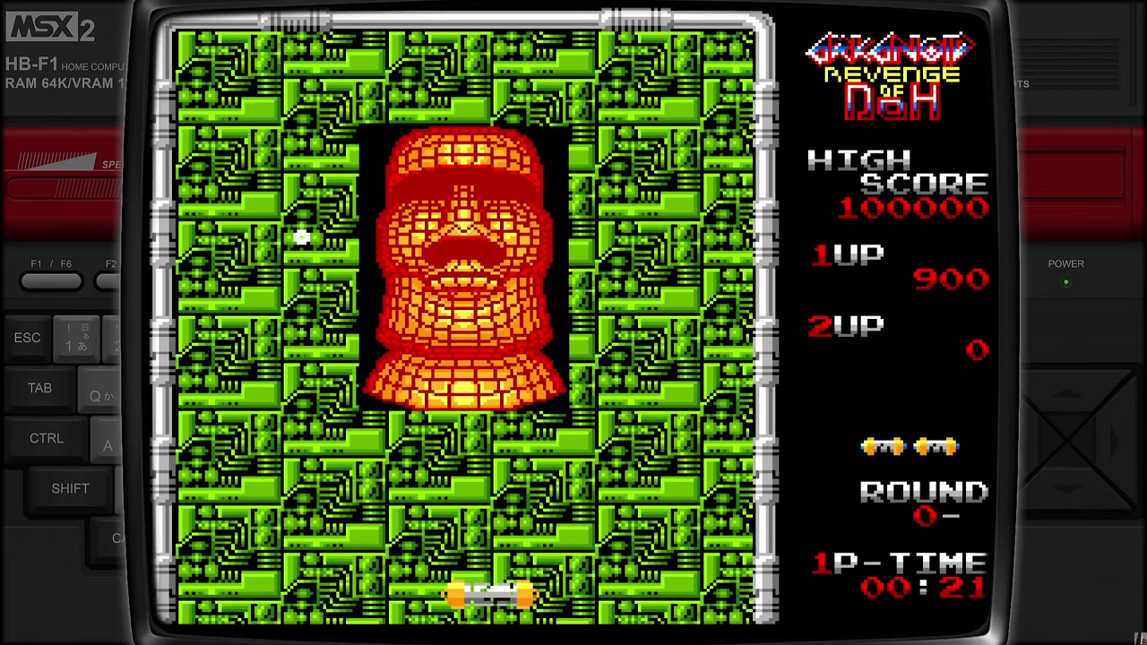
key(Left)
key(Right)
key(Right)
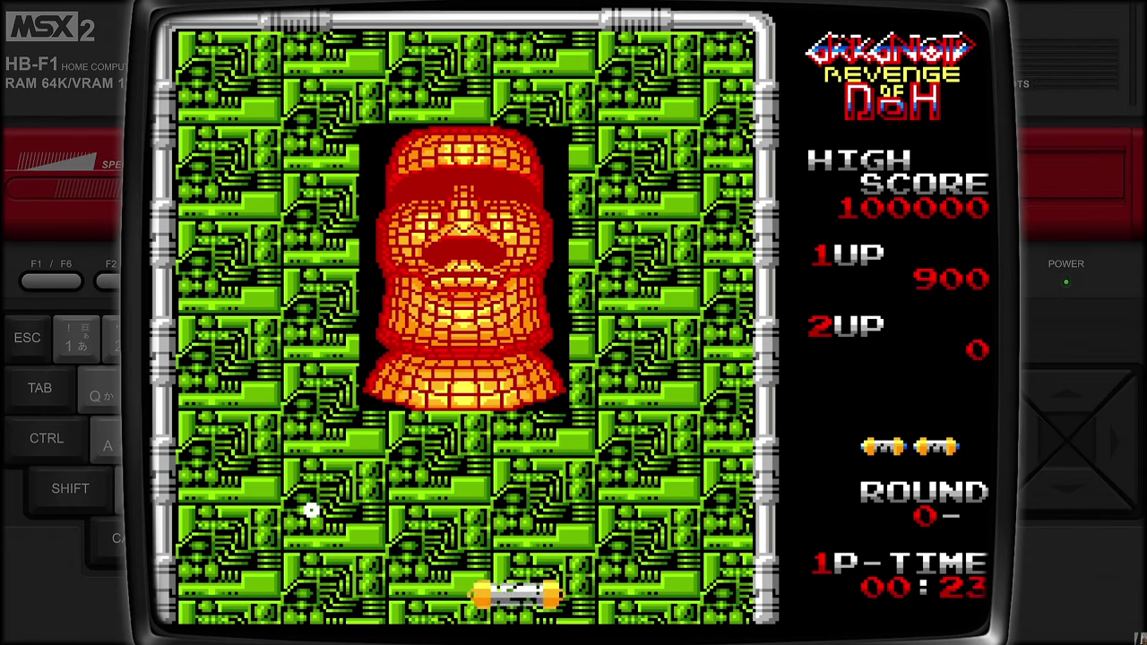
key(Right)
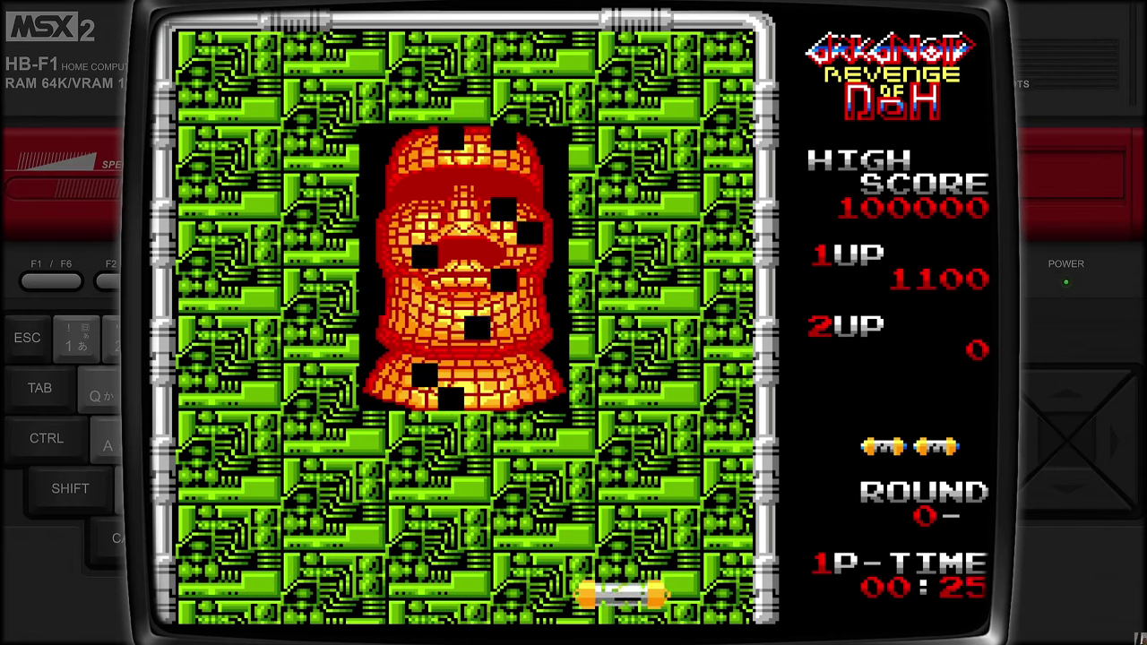
key(Left)
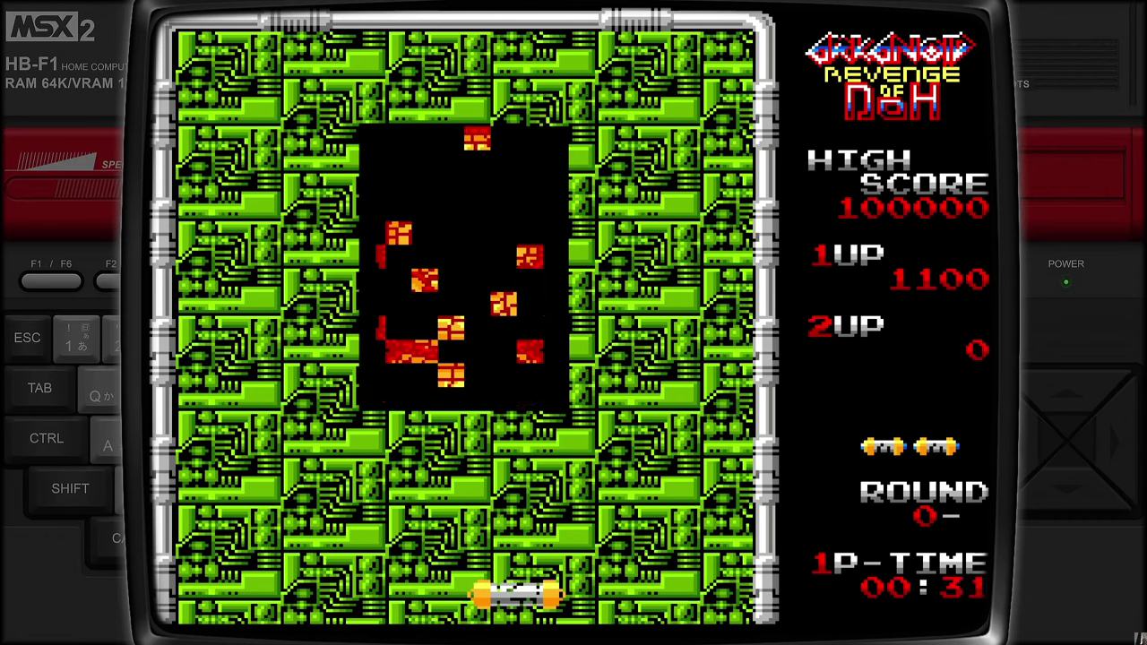
key(Escape)
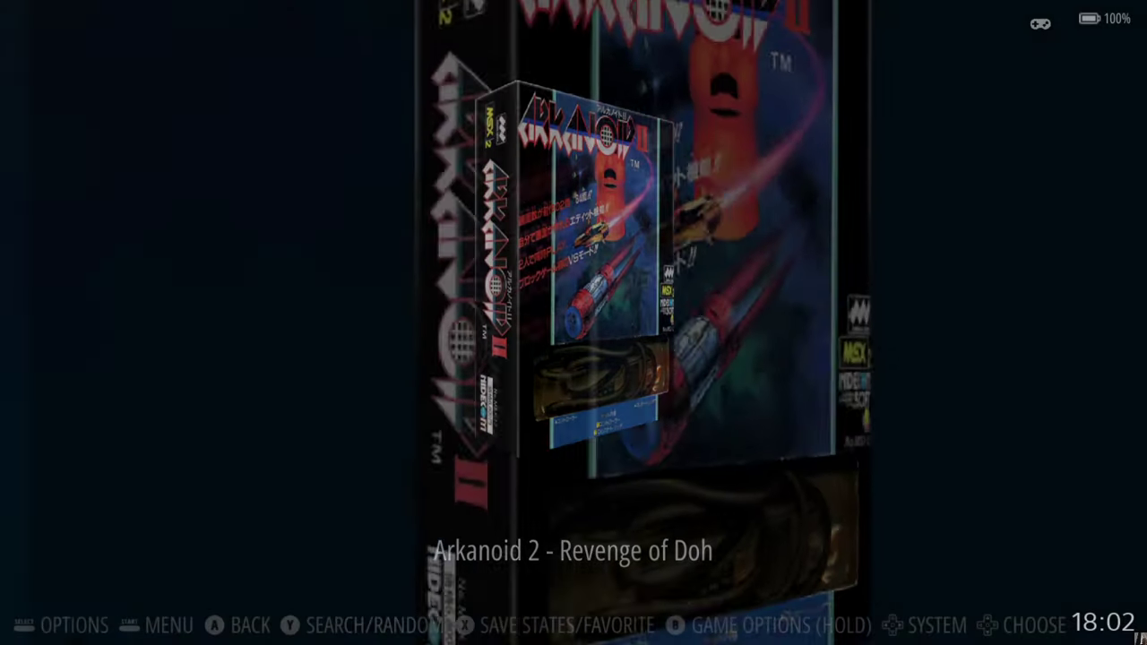
- Review the keyboard focus and player controller type settings in the MSX2 system's advanced control options, and close them unchanged
key(BackSpace)
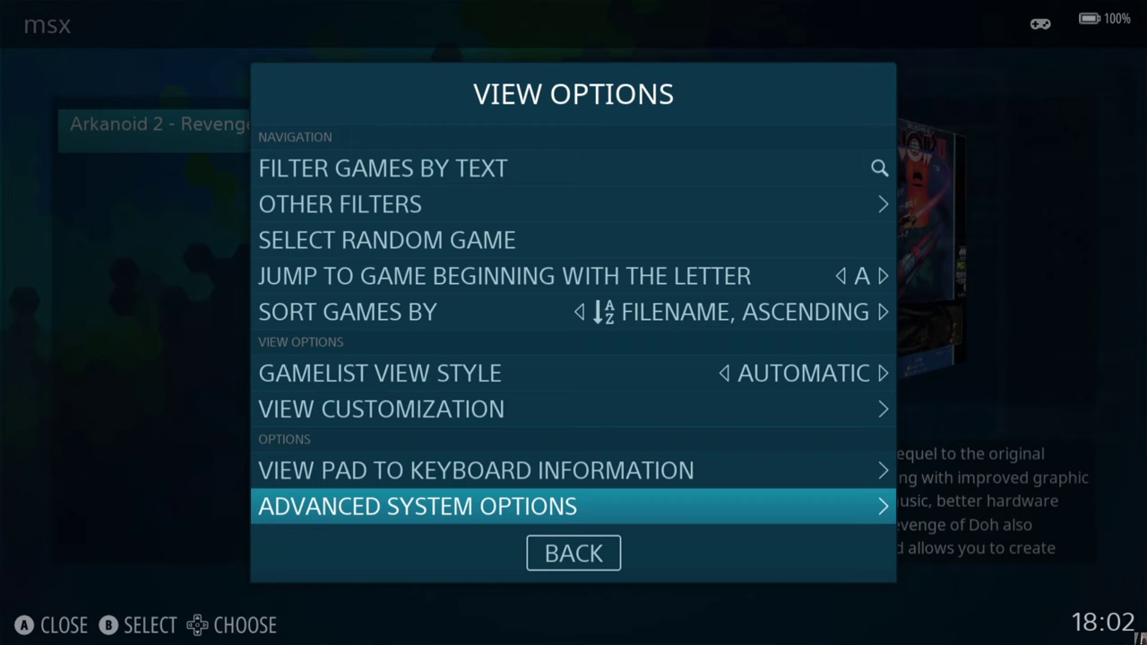
key(Return)
key(Up)
key(Up)
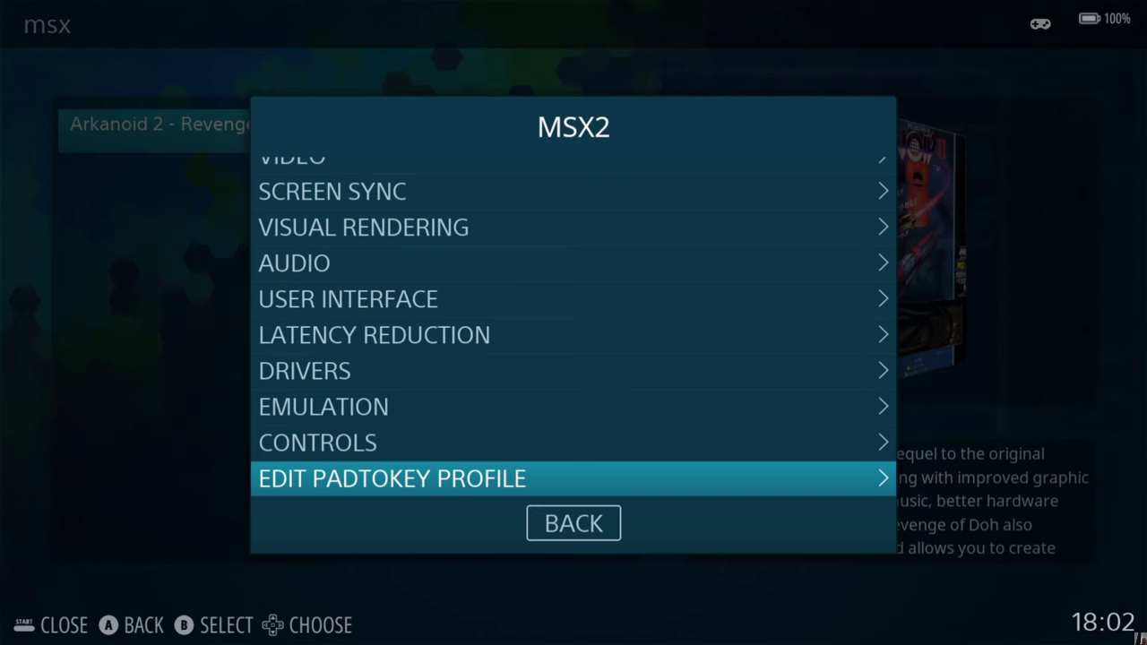
key(Up)
key(Return)
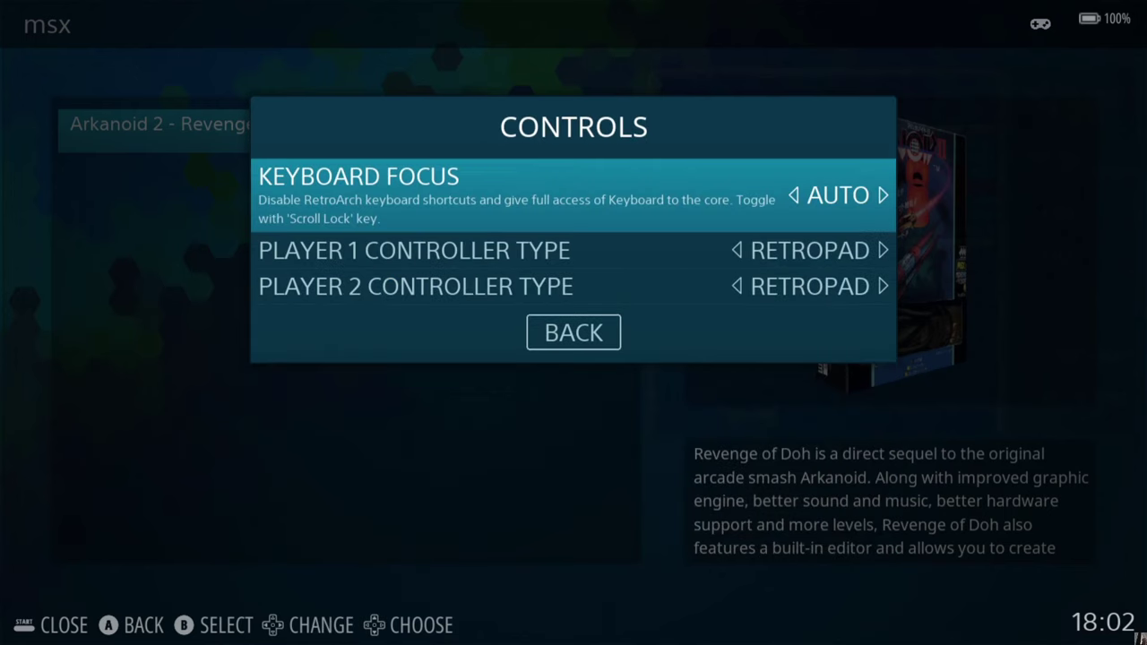
key(Down)
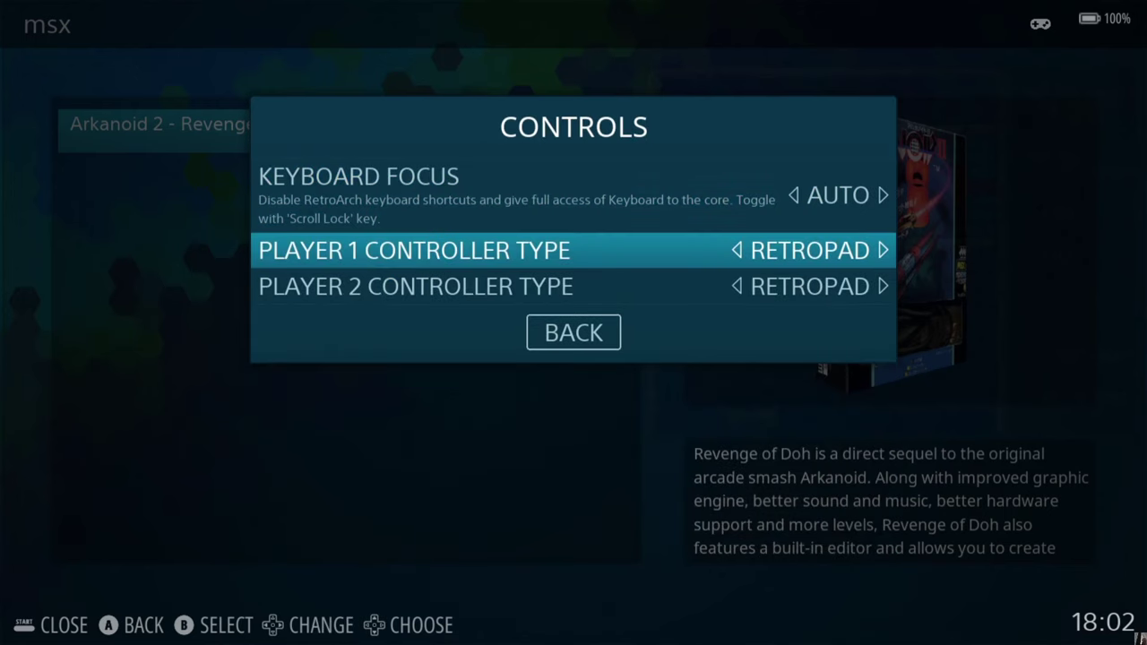
key(Up)
key(Escape)
key(Escape)
key(Escape)
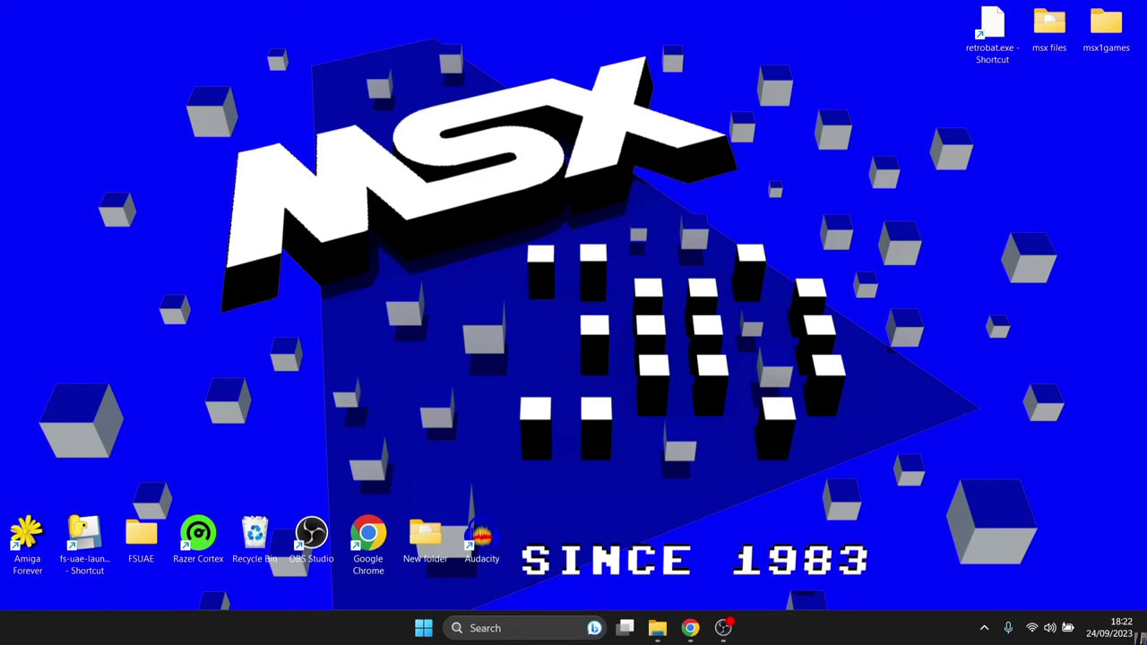
- Start RetroBat and open the missing BIOS check from the game settings
double_click(997, 32)
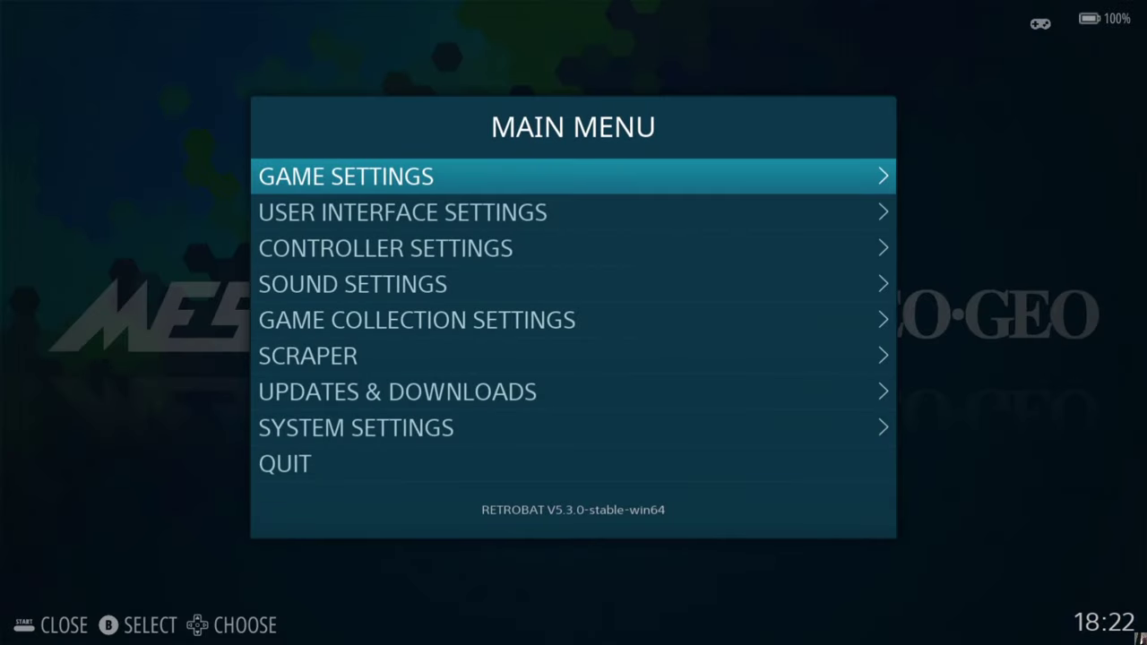
key(Return)
key(Up)
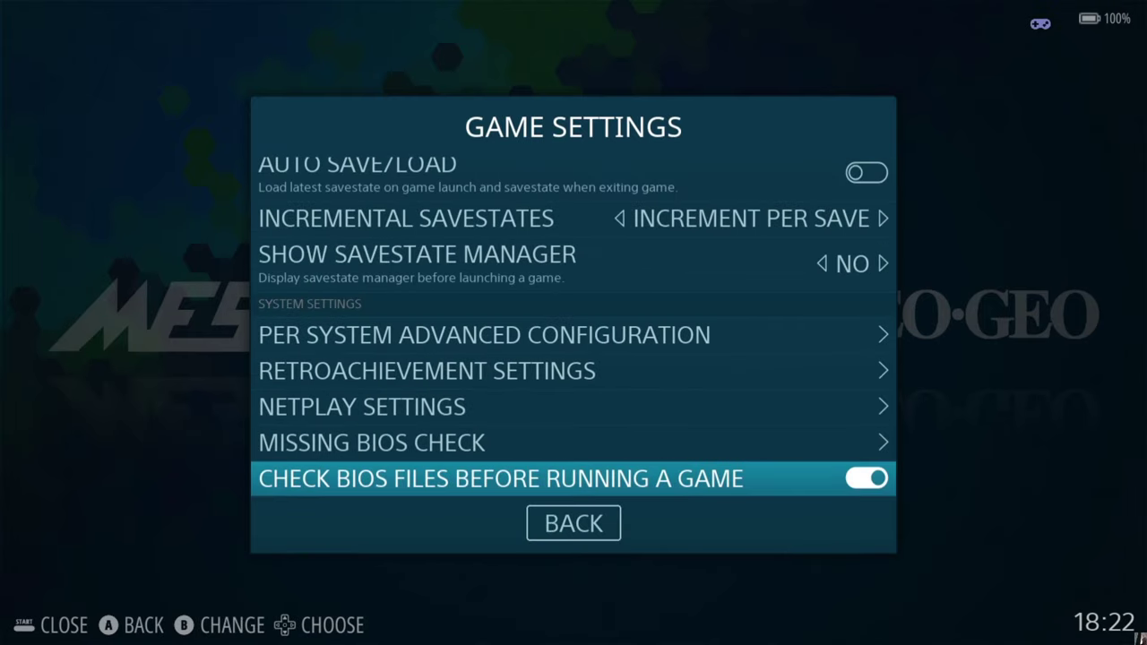
key(Up)
key(Return)
- Look through the missing BIOS list down to the msx and msx2+ entries and examine the status of their ROM files
key(Down)
key(Down)
key(Down)
key(Down)
key(Down)
key(Down)
key(Down)
key(Down)
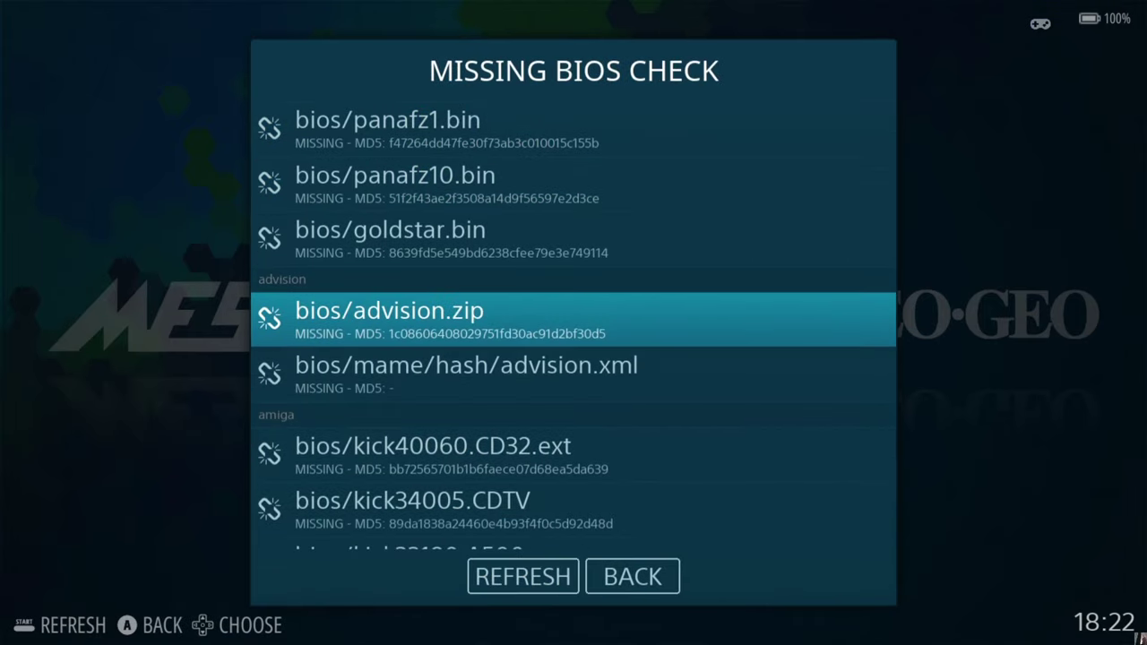
key(Down)
key(Down)
key(Down)
key(Down)
key(Down)
key(Down)
key(Down)
key(Down)
key(Down)
key(Down)
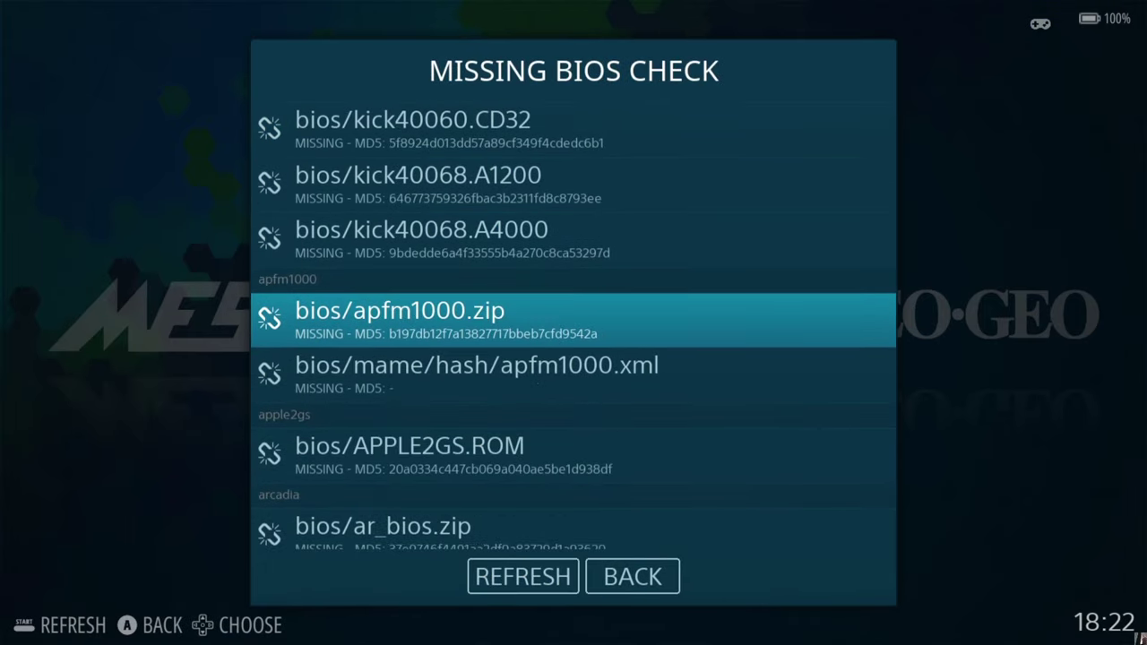
key(Down)
key(Down)
key(Down)
key(Down)
key(Down)
key(Down)
key(Down)
key(Down)
key(Down)
key(Down)
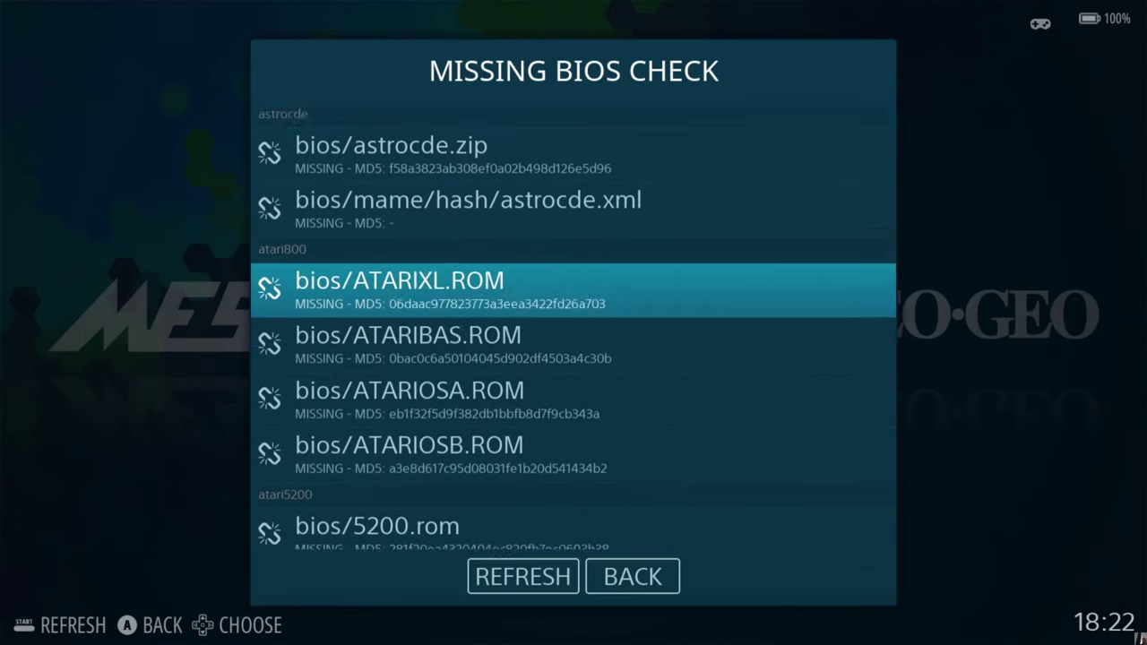
key(Down)
key(Down)
key(Down)
key(Down)
key(Down)
key(Down)
key(Down)
key(Down)
key(Down)
key(Down)
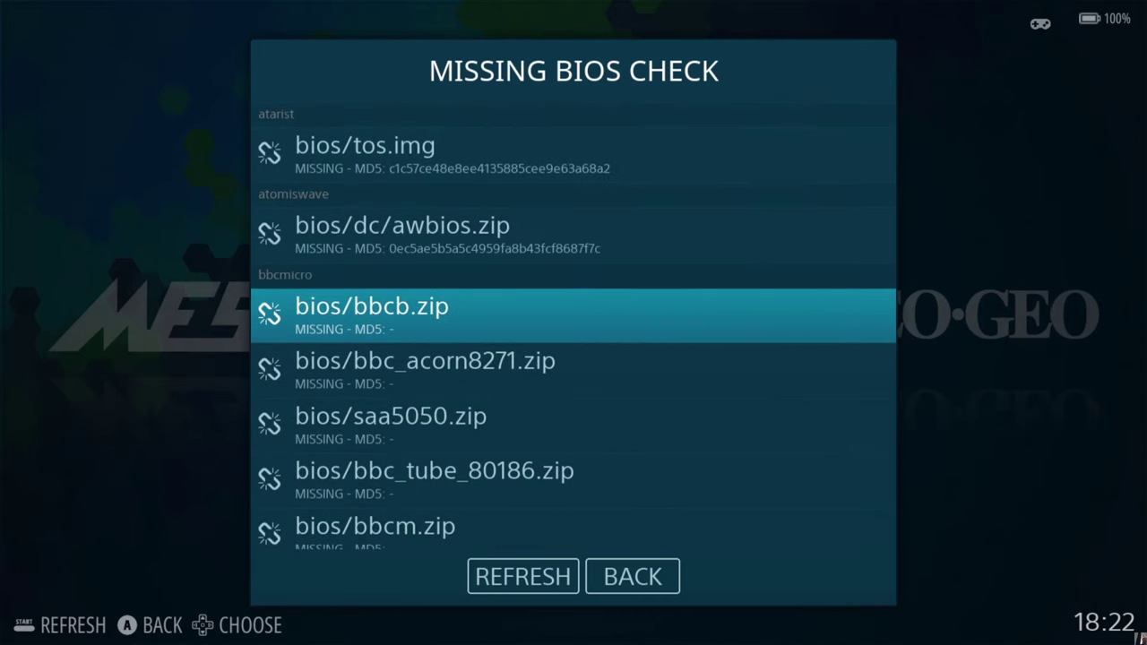
key(Down)
key(Down)
key(Down)
key(Down)
key(Down)
key(Down)
key(Down)
key(Down)
key(Down)
key(Down)
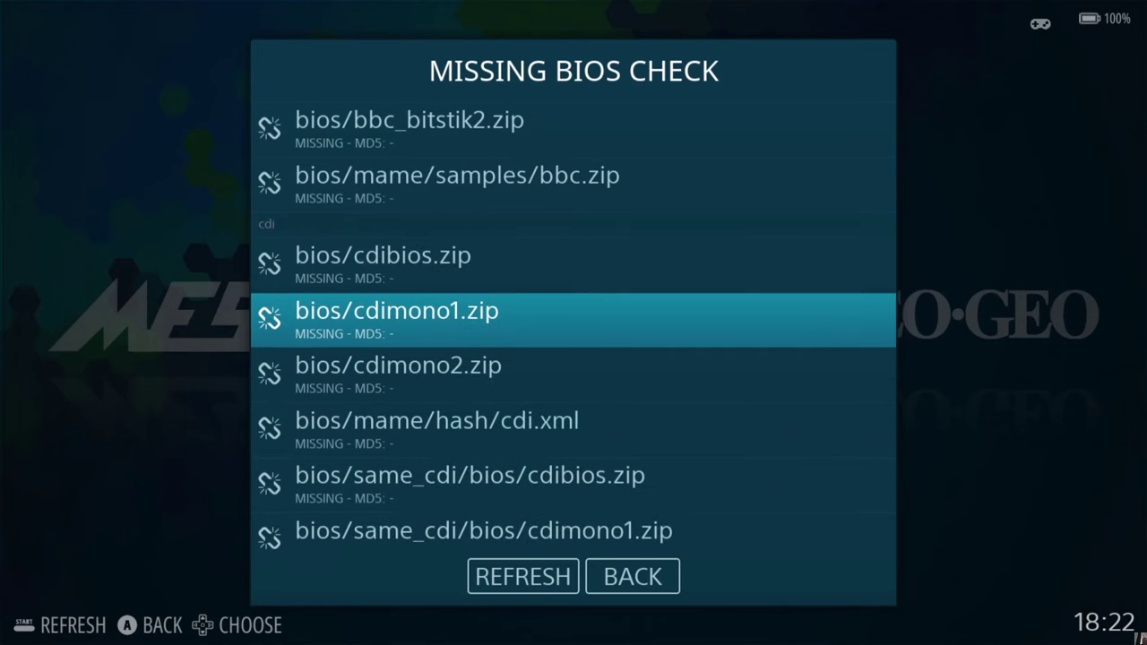
key(Down)
key(Down)
key(Down)
key(Down)
key(Down)
key(Down)
key(Down)
key(Down)
key(Down)
key(Down)
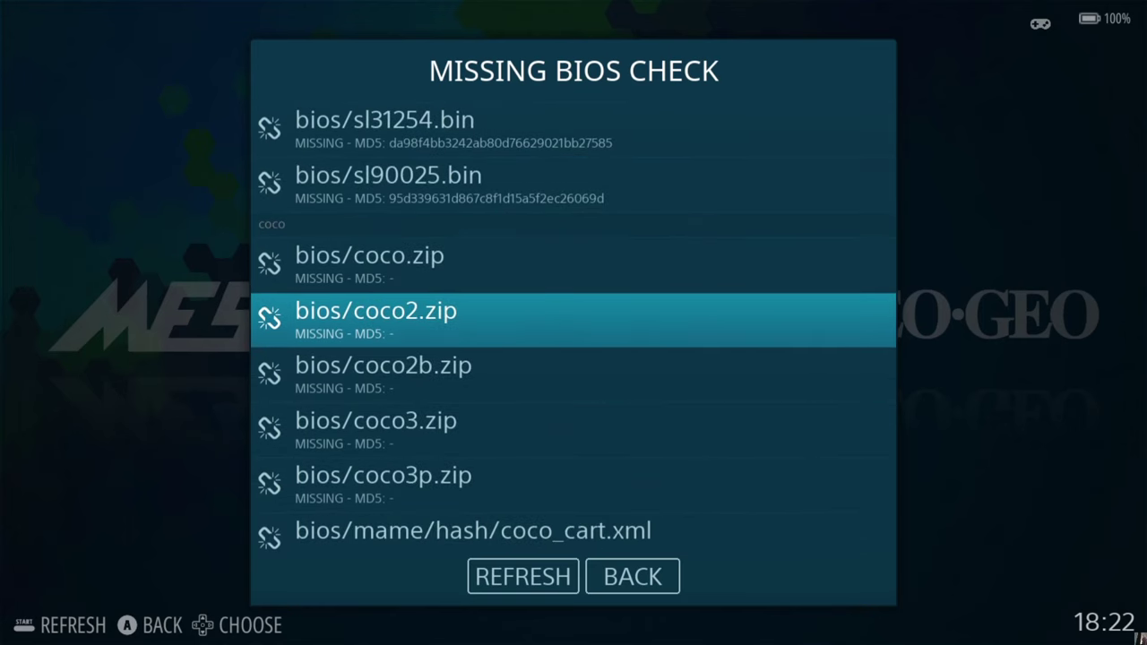
key(Down)
key(Down)
key(Down)
key(Down)
key(Down)
key(Down)
key(Down)
key(Down)
key(Down)
key(Down)
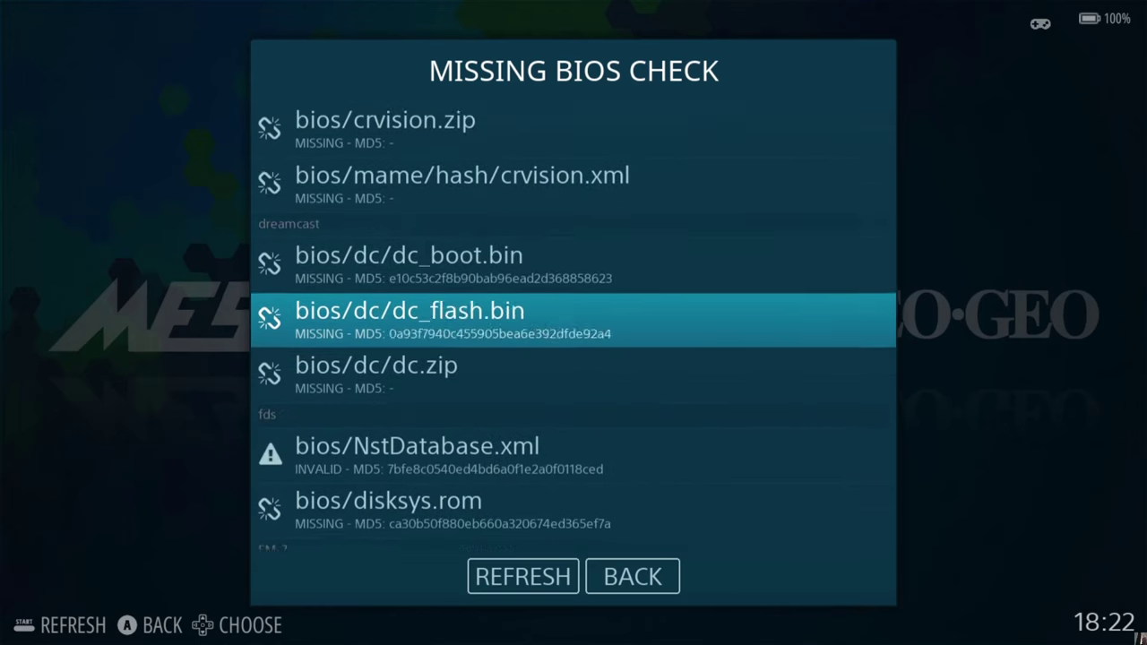
key(Down)
key(Down)
key(Down)
key(Down)
key(Down)
key(Down)
key(Down)
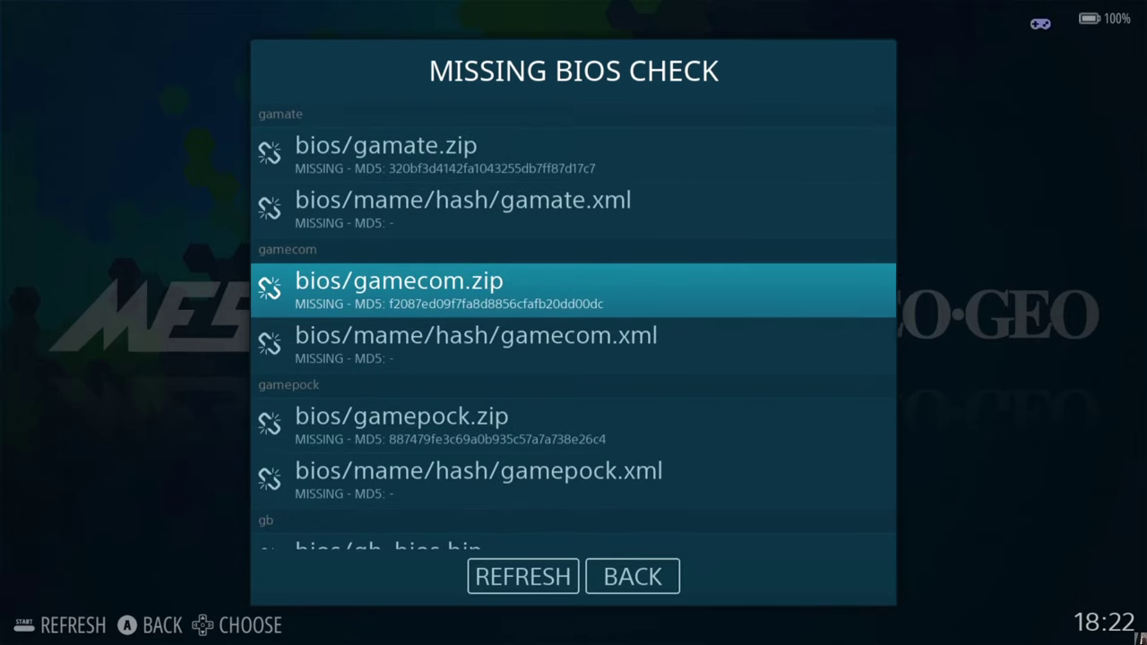
key(Down)
key(Down)
key(Down)
key(Down)
key(Down)
key(Down)
key(Down)
key(Down)
key(Down)
key(Down)
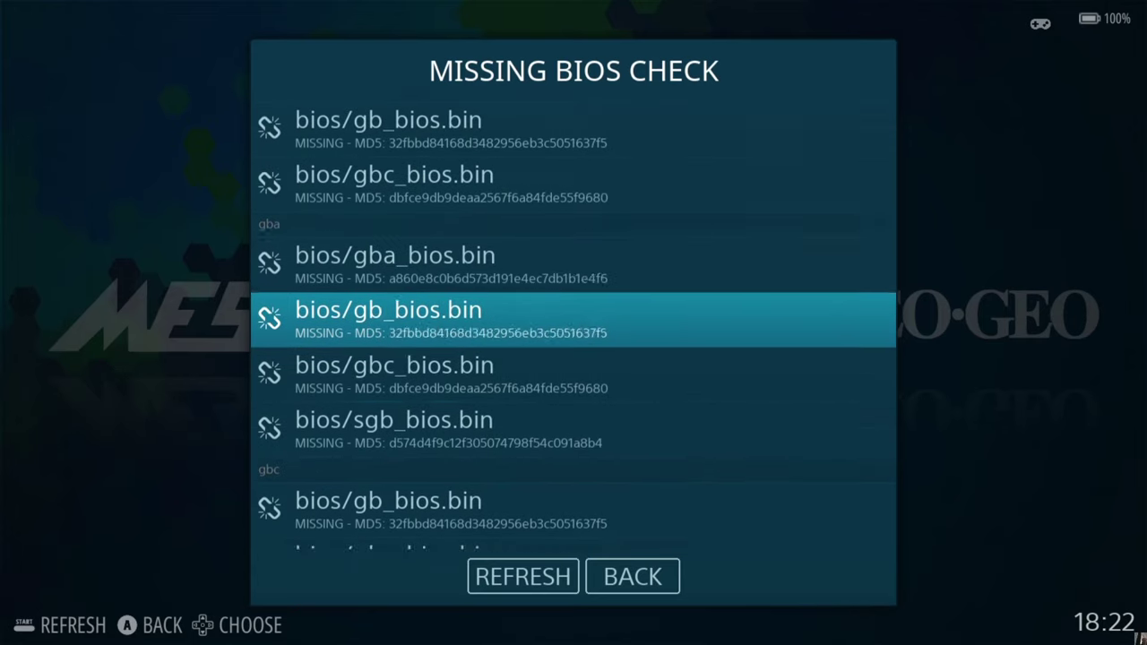
key(Down)
key(Down)
key(Down)
key(Down)
key(Down)
key(Down)
key(Down)
key(Down)
key(Down)
key(Down)
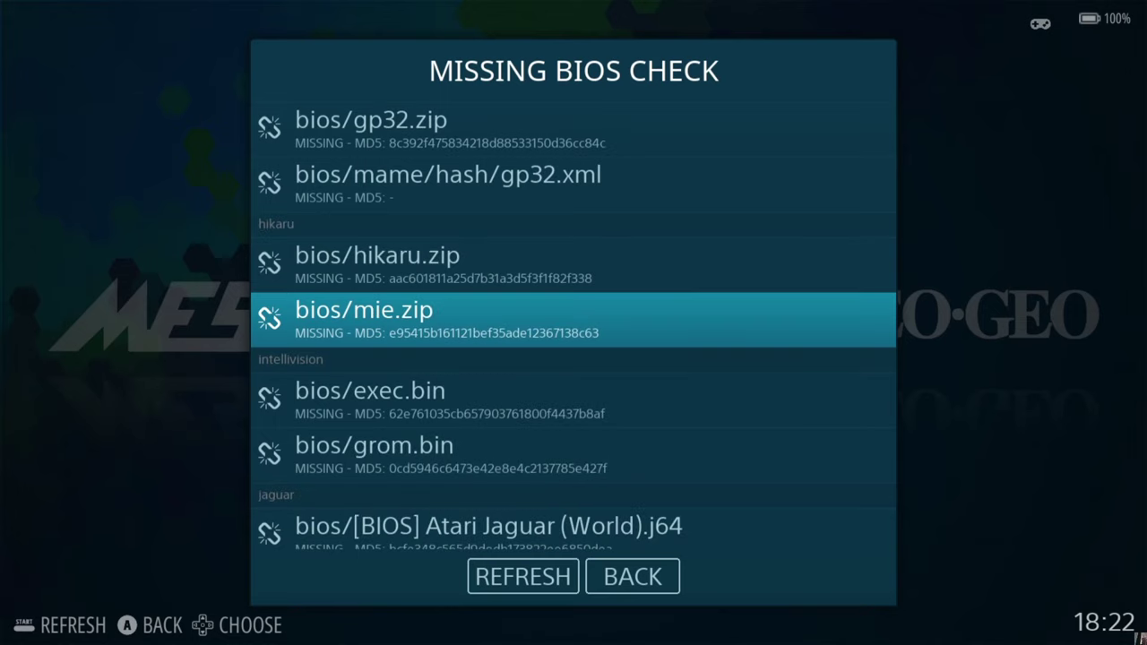
key(Down)
key(Down)
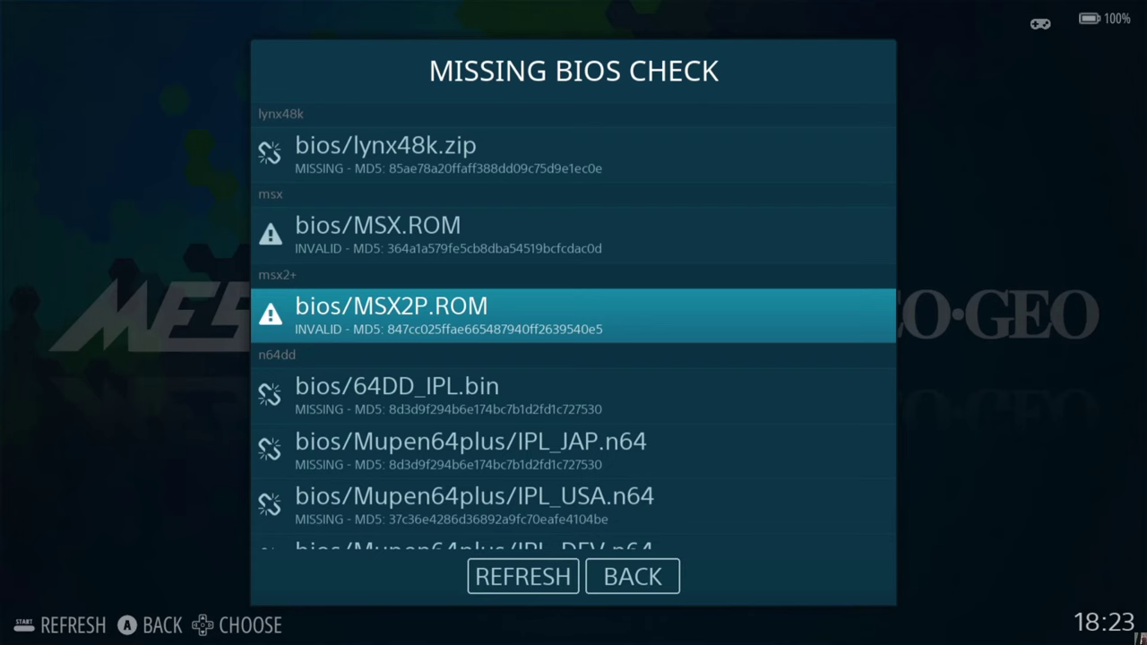
- Close the missing BIOS check and quit RetroBat to the desktop
key(Escape)
key(Escape)
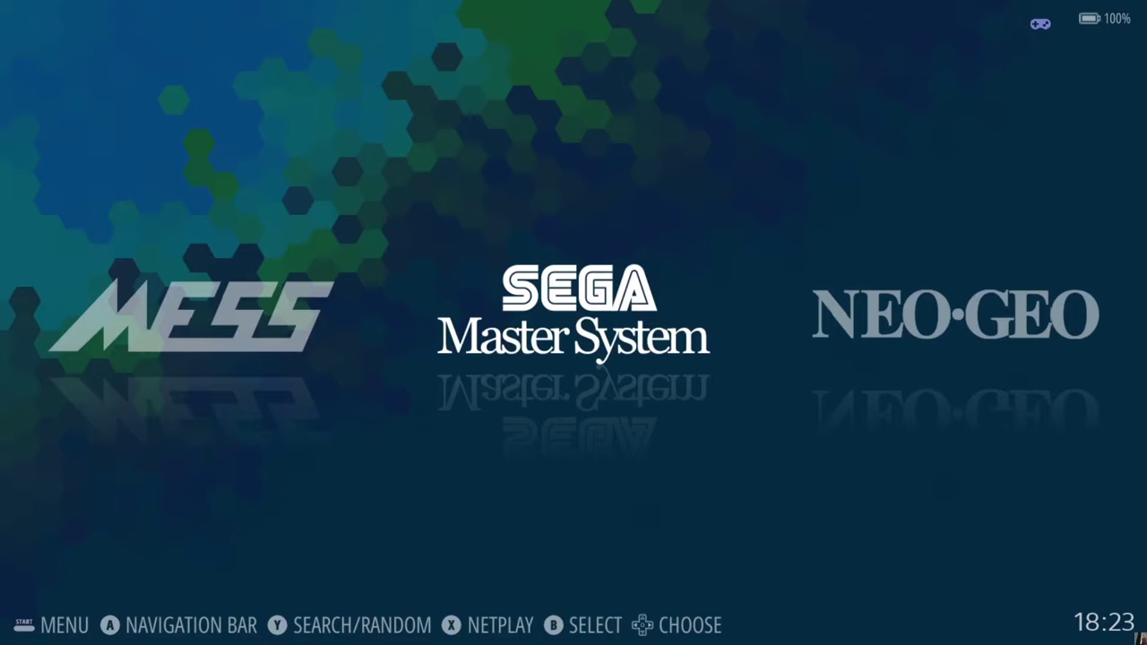
key(Escape)
key(Up)
key(Return)
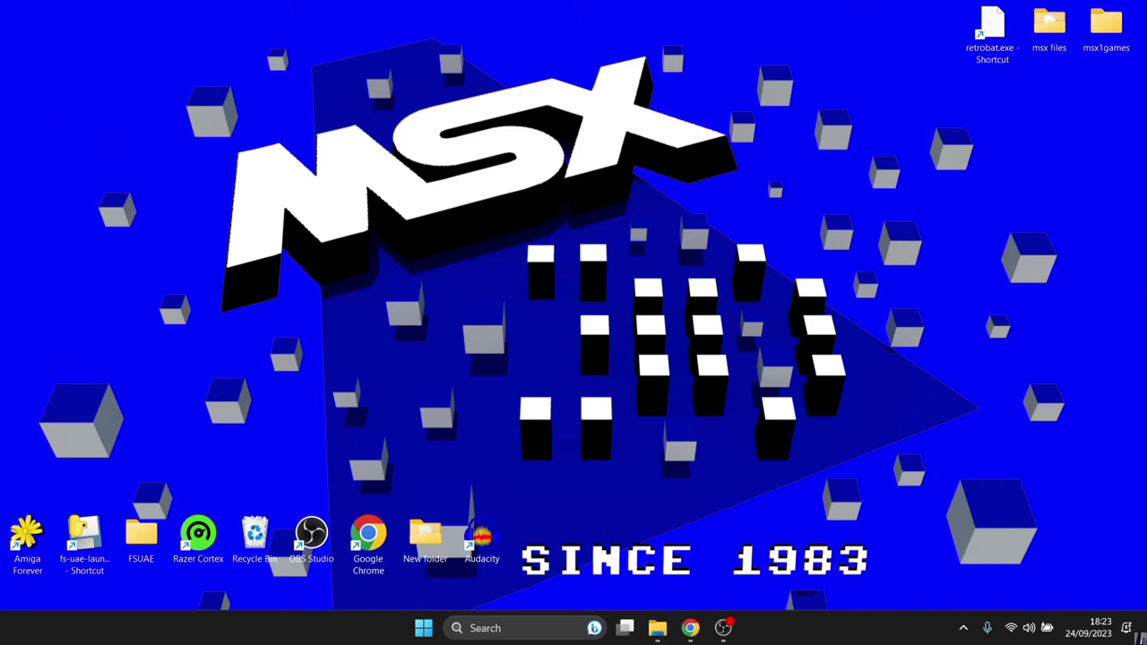
- Open the RetroBat installation folder from its desktop shortcut, run BatGui.exe and open its System List
right_click(993, 25)
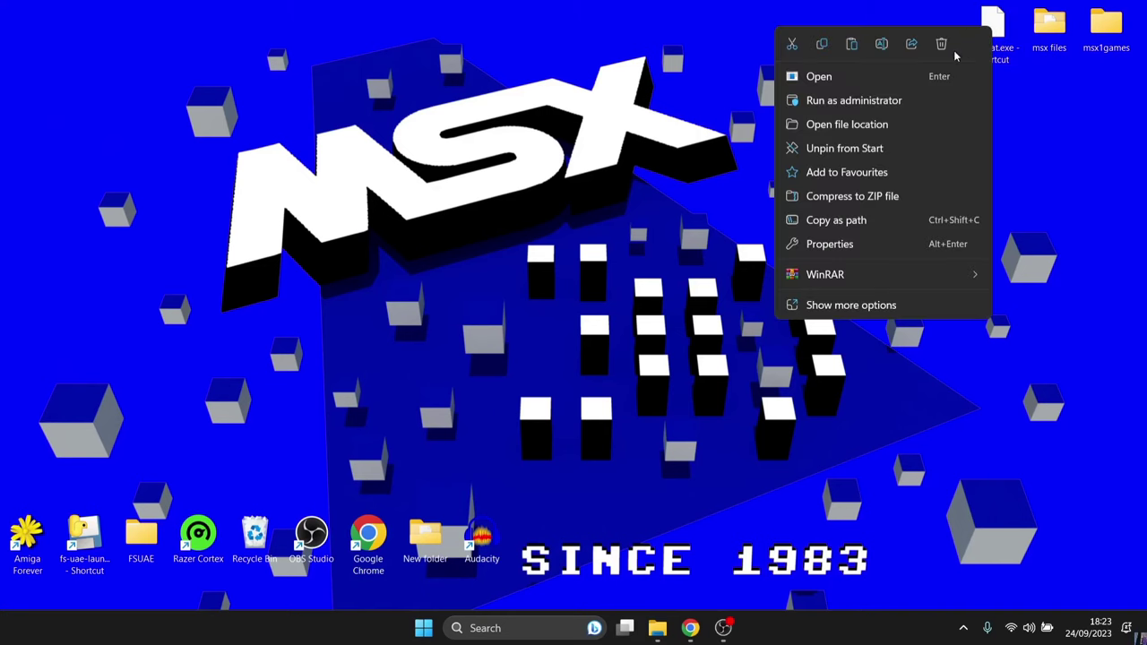
click(897, 123)
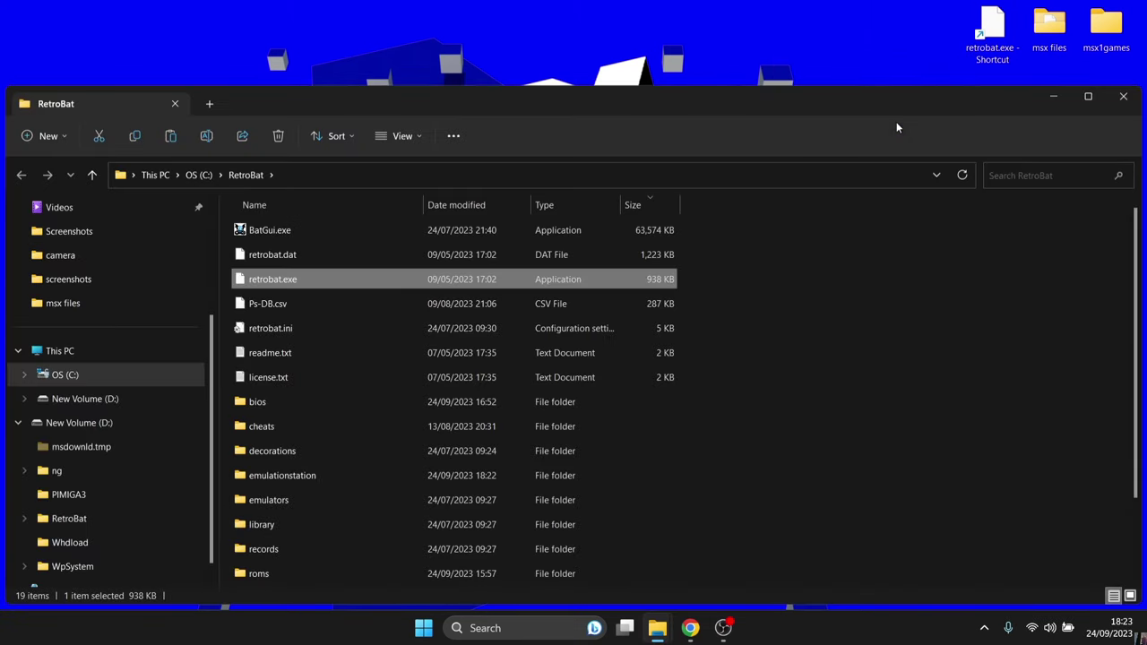
click(264, 235)
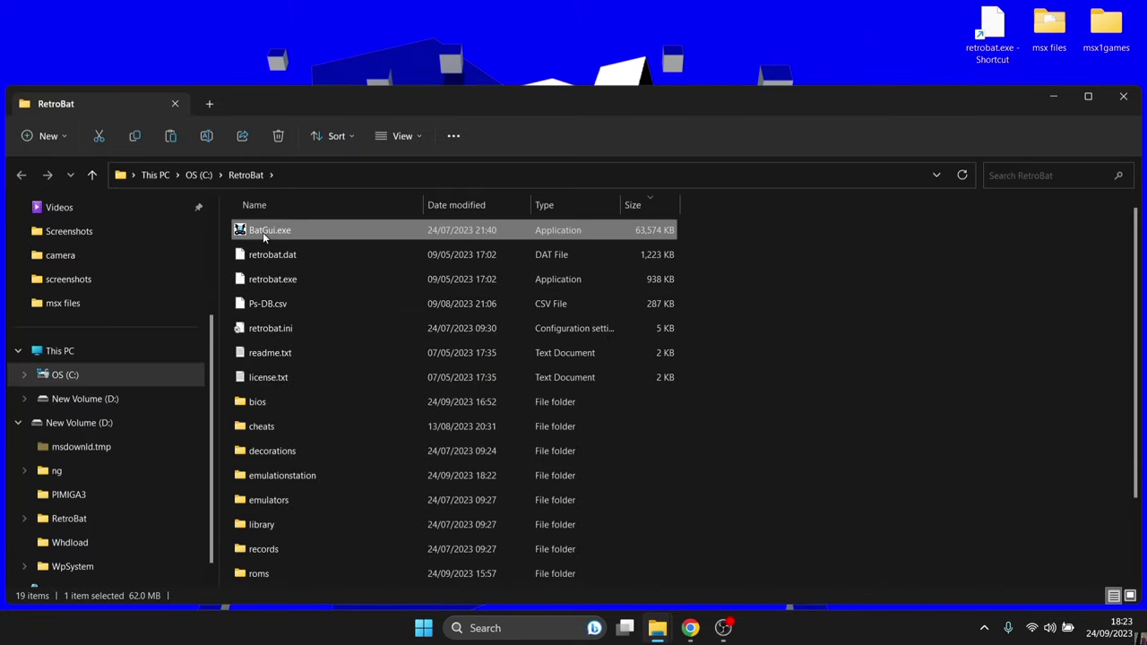
double_click(265, 235)
click(615, 225)
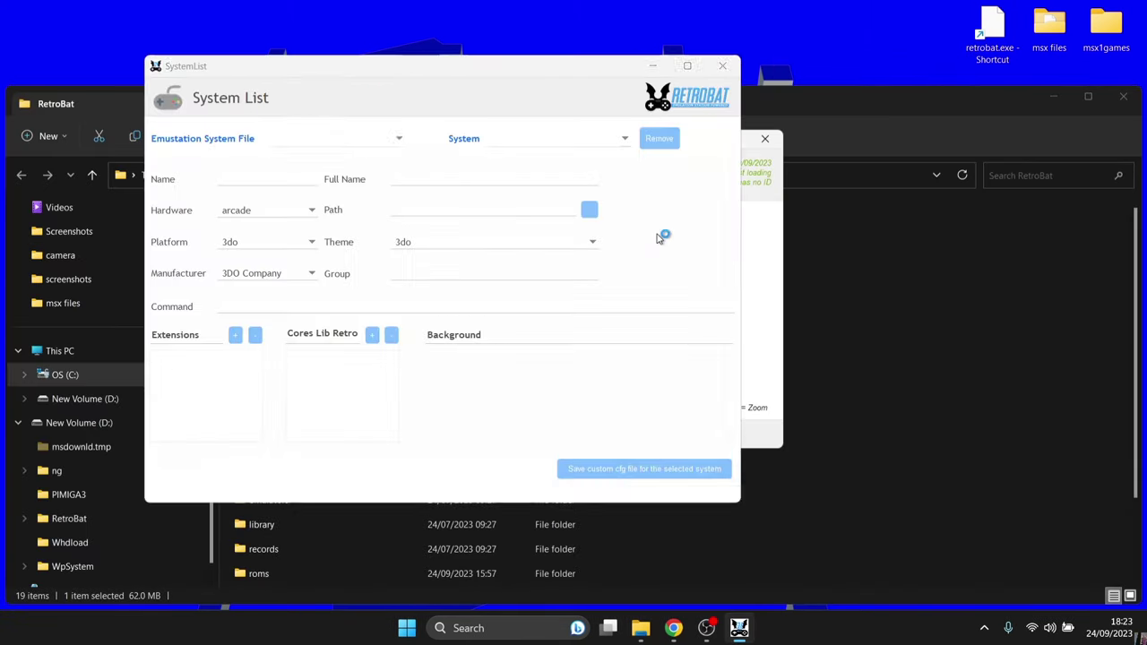
- Load the msx2+ system's configuration in the System List
click(628, 141)
drag(626, 175, 626, 328)
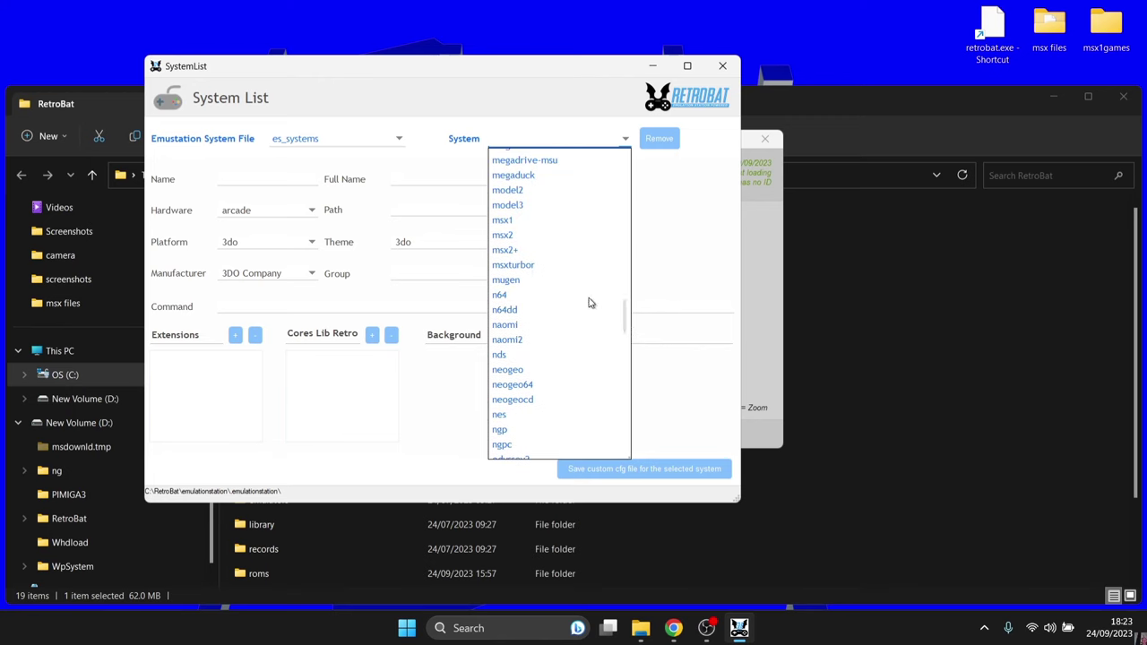
click(539, 251)
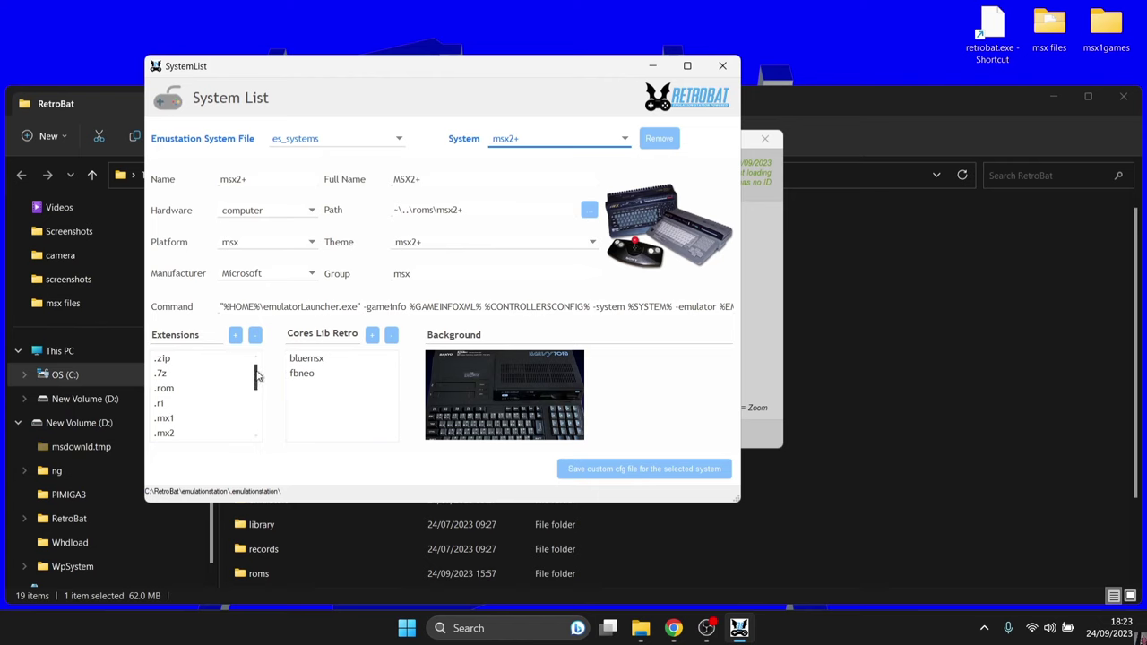
- Review the msx2+ supported file extensions and its bluemsx and fbneo cores, and close BatGui unchanged
mouse_move(256, 381)
mouse_down()
mouse_move(258, 437)
mouse_move(256, 371)
mouse_up()
click(315, 362)
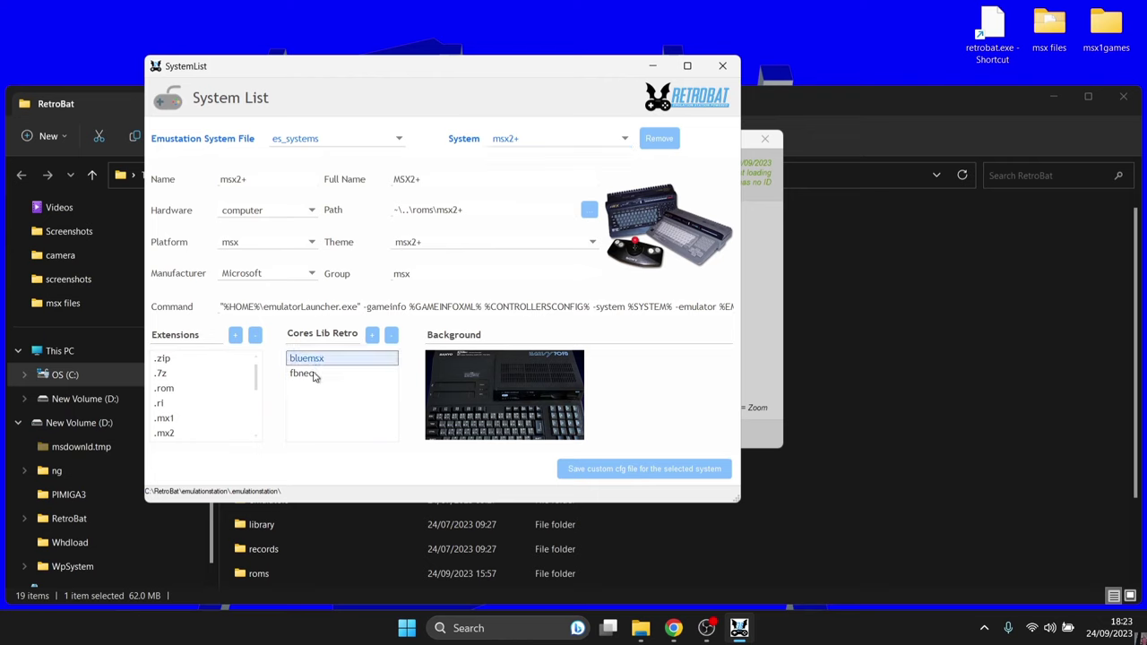
click(316, 375)
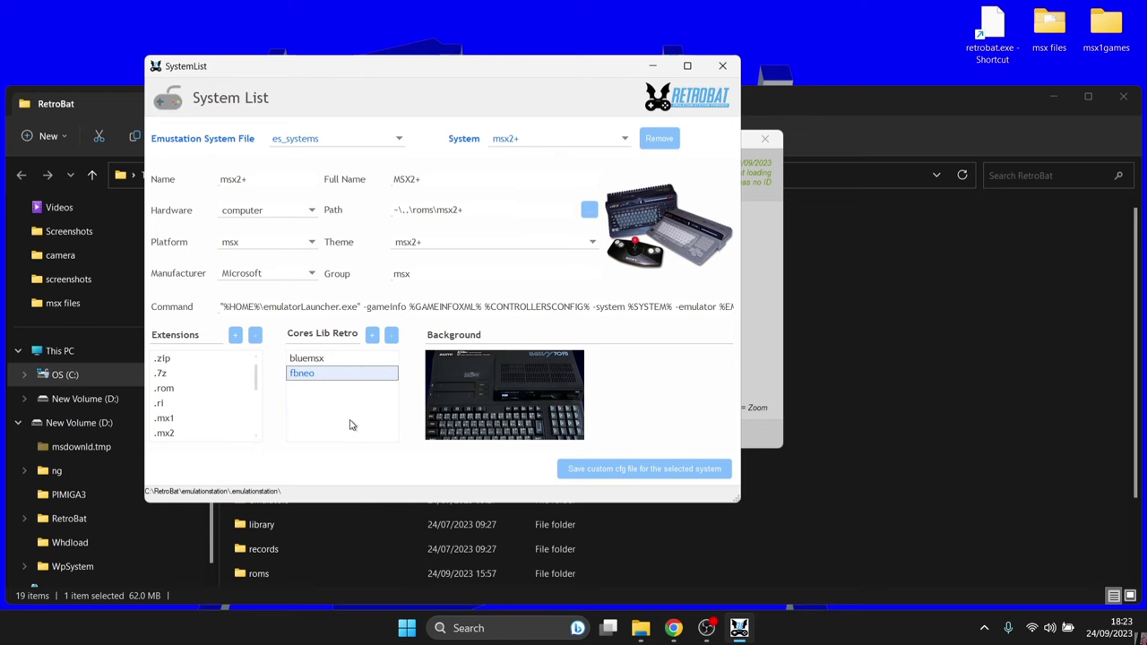
click(724, 68)
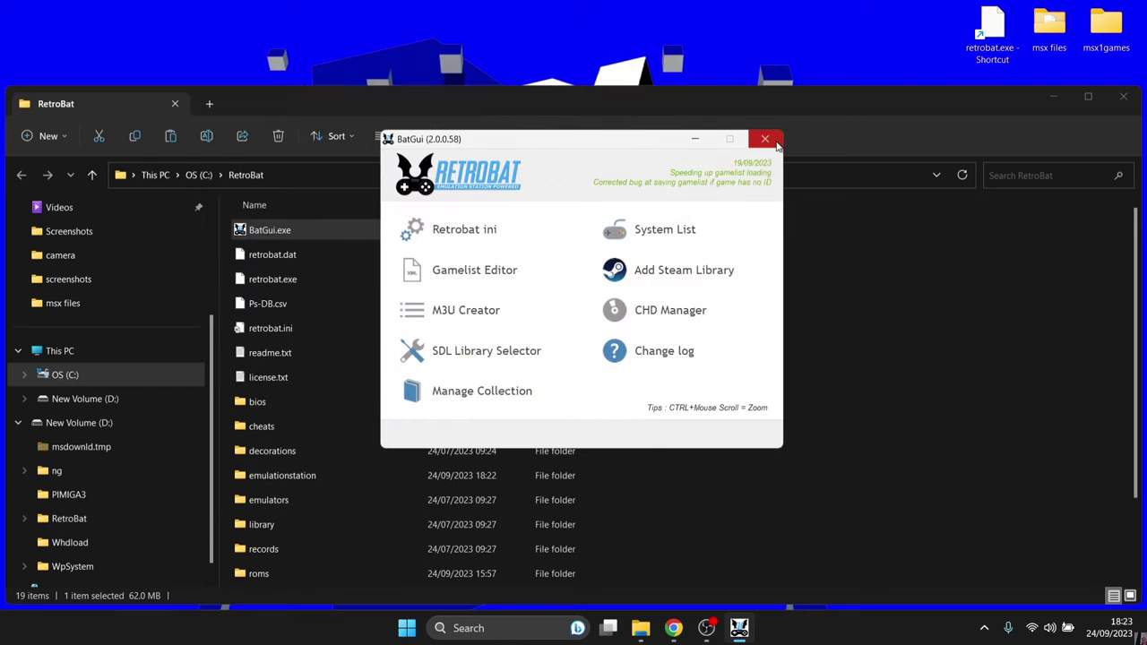
click(776, 143)
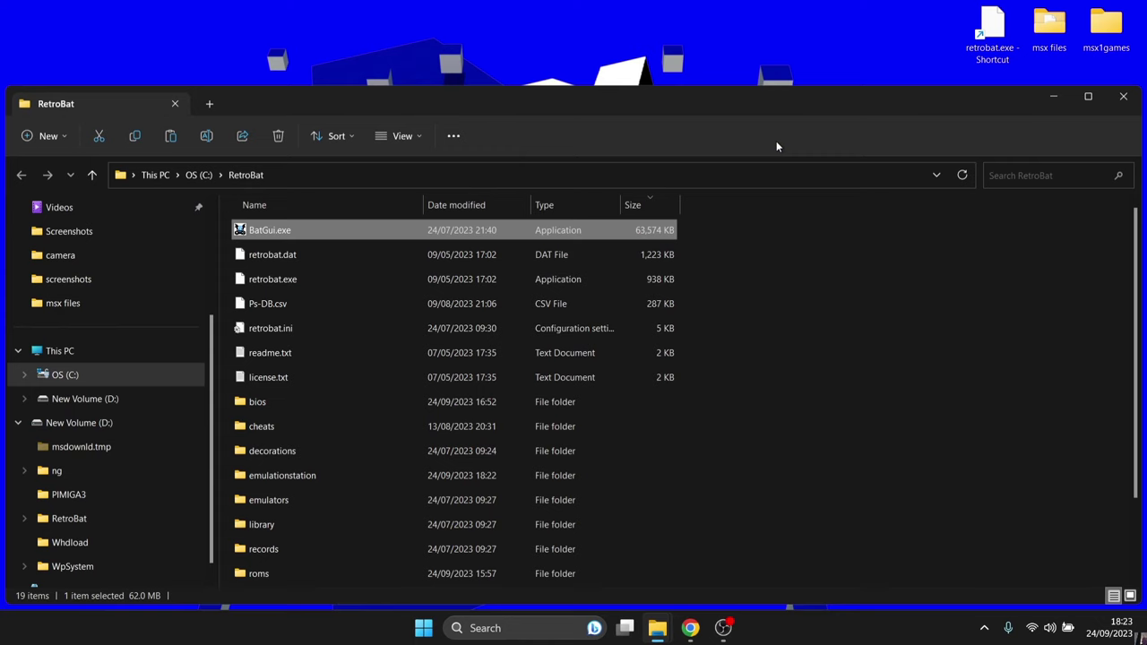
- Open RetroBat's bios folder and check the MSX ROM files stored in it
double_click(290, 404)
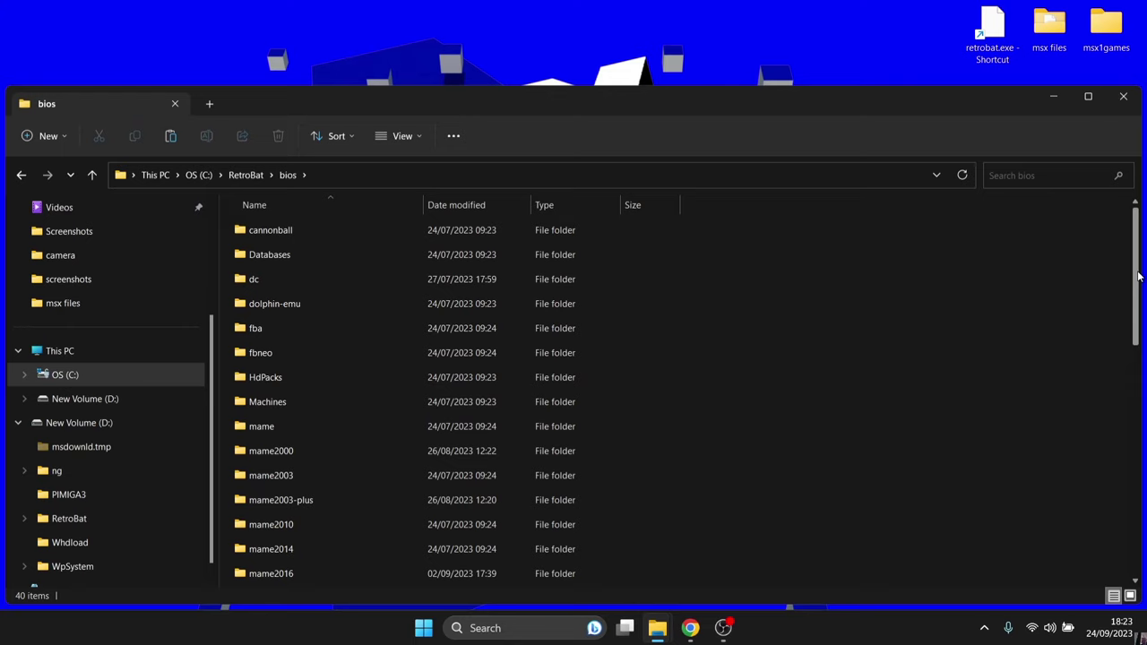
drag(1137, 273, 1140, 512)
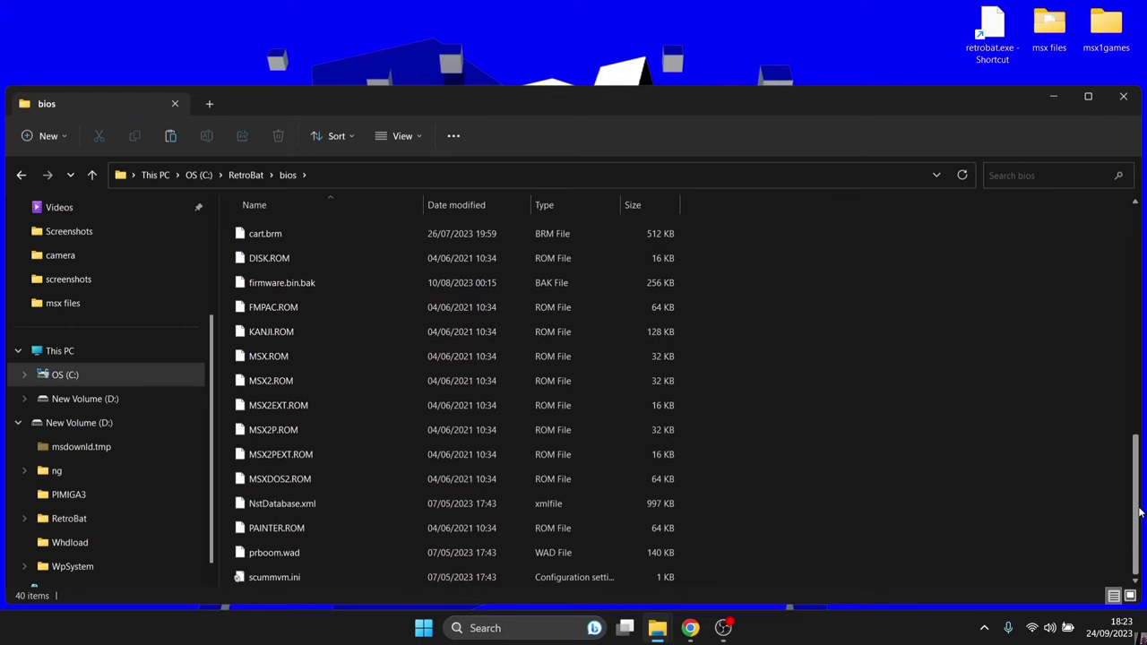
drag(1140, 512, 1138, 269)
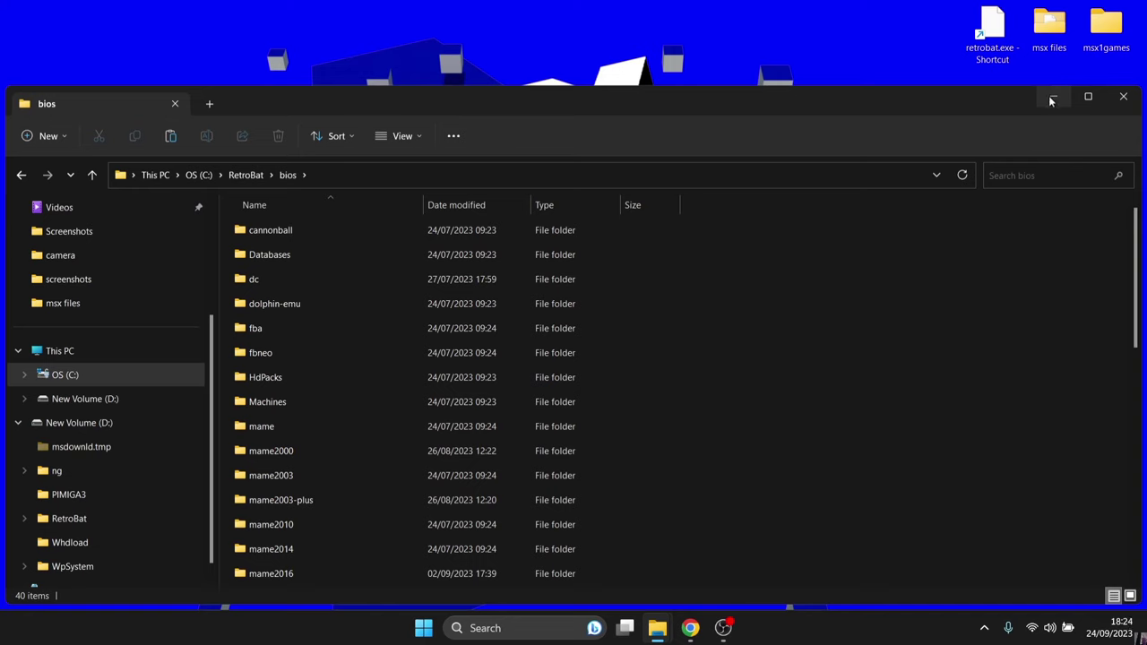
- Switch to Chrome, look over the itch.io results for 'msx2+' and return to the earlier 'msx' search results
mouse_move(691, 627)
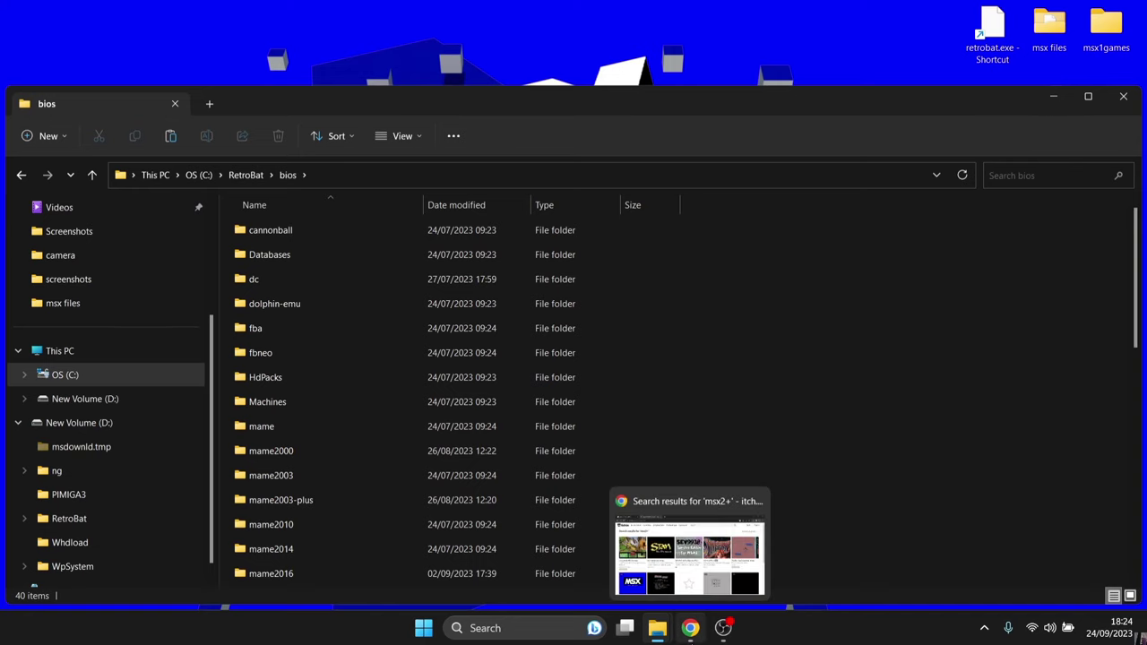
click(694, 633)
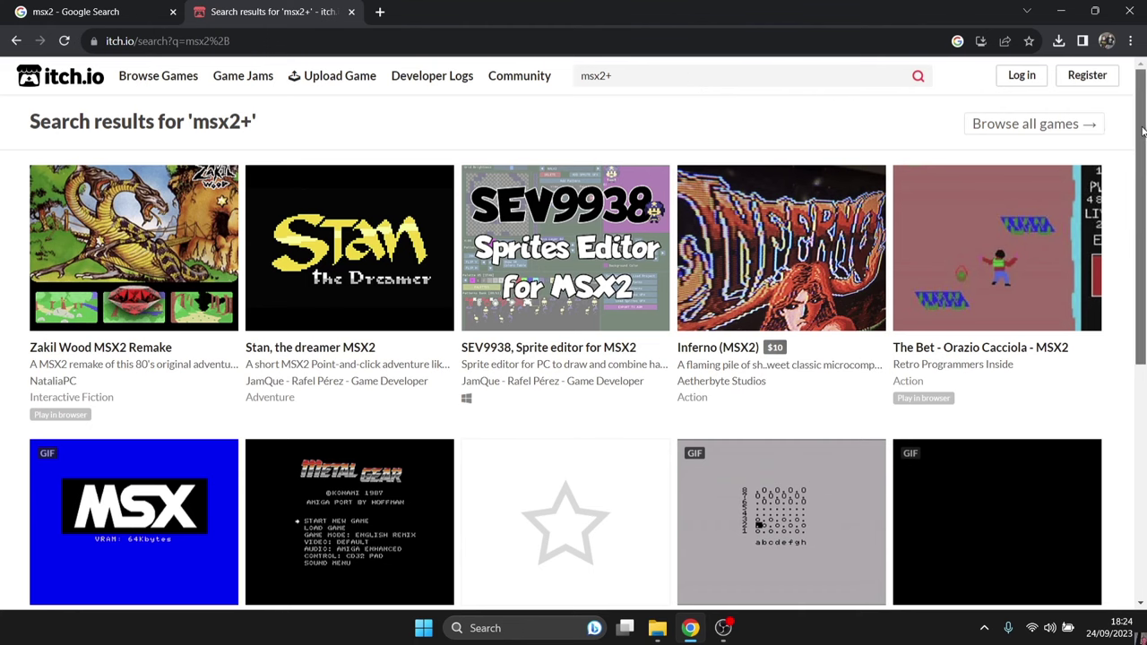
mouse_move(1143, 132)
mouse_down()
mouse_move(1143, 363)
mouse_move(1143, 103)
mouse_move(1140, 141)
mouse_up()
key(alt+Left)
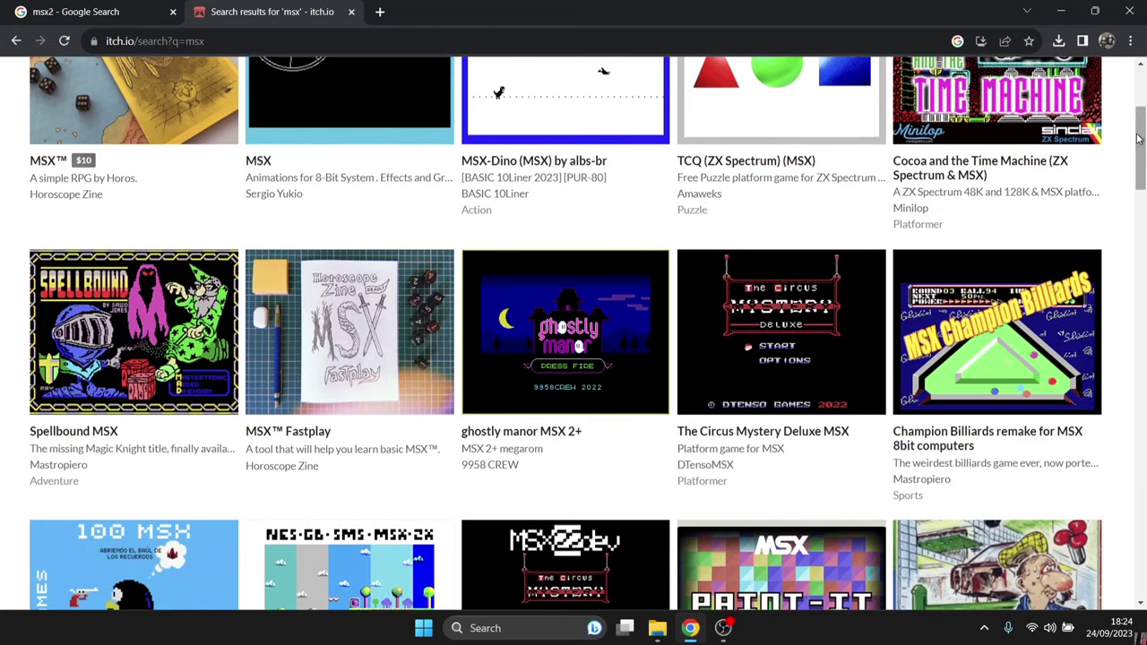
- Open the Spellbound MSX game page from the results and view its downloadable cas, dsk and rom files
mouse_move(131, 358)
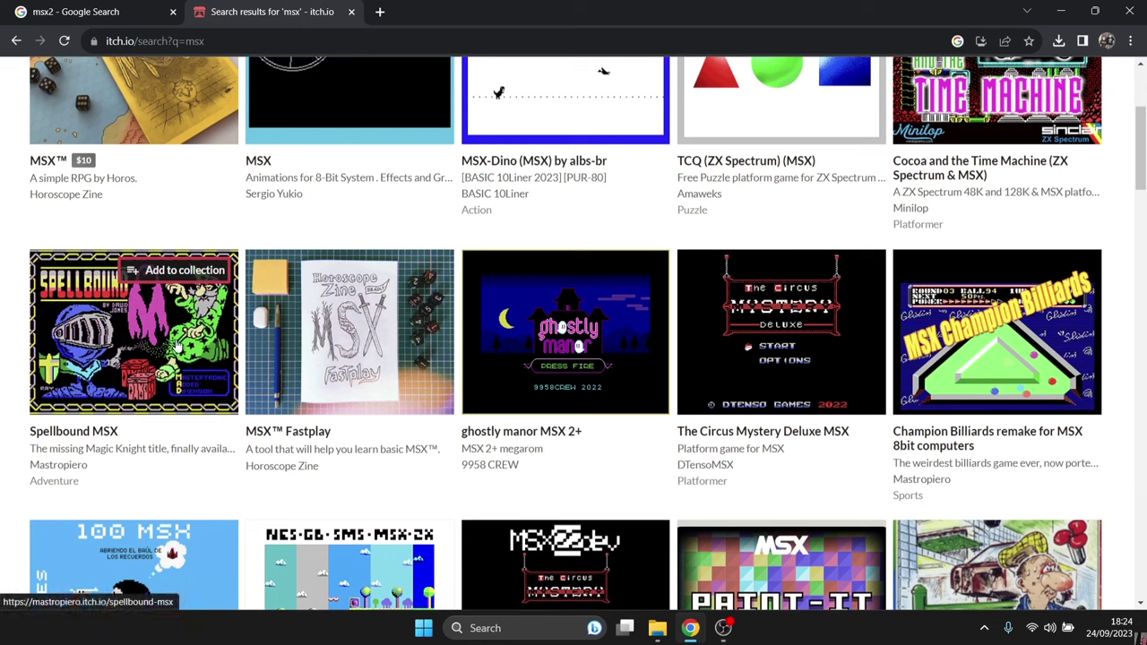
mouse_move(175, 346)
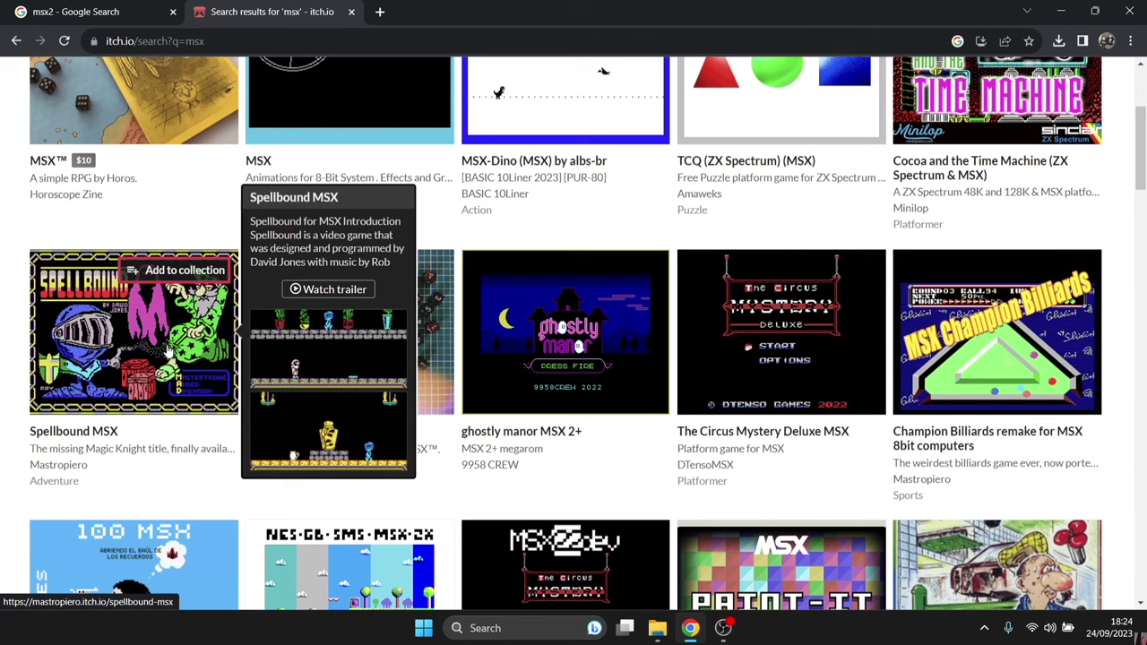
click(164, 361)
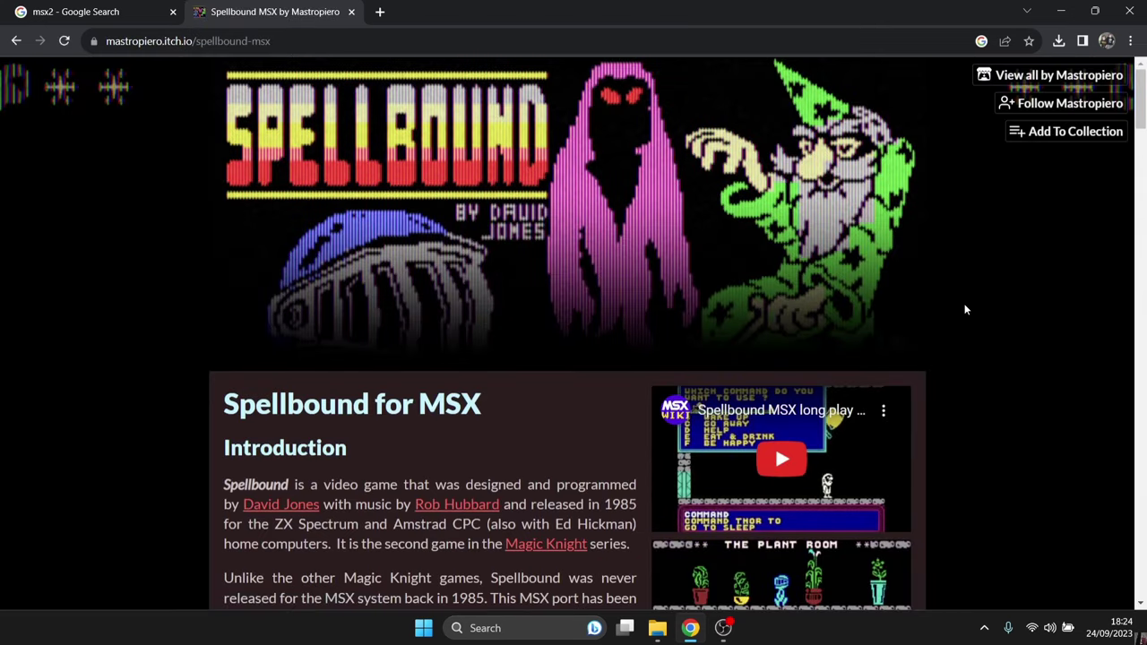
drag(1144, 120, 1144, 404)
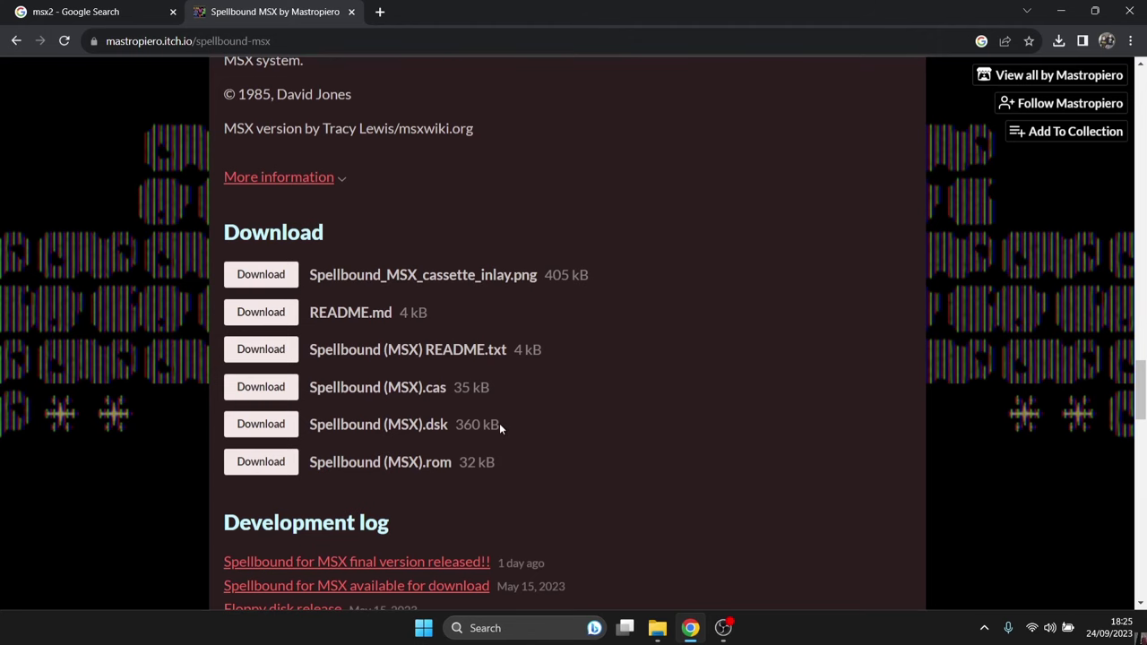
- Download Spellbound (MSX).rom from the game page, dismiss the thank-you popup and minimise the browser
click(267, 466)
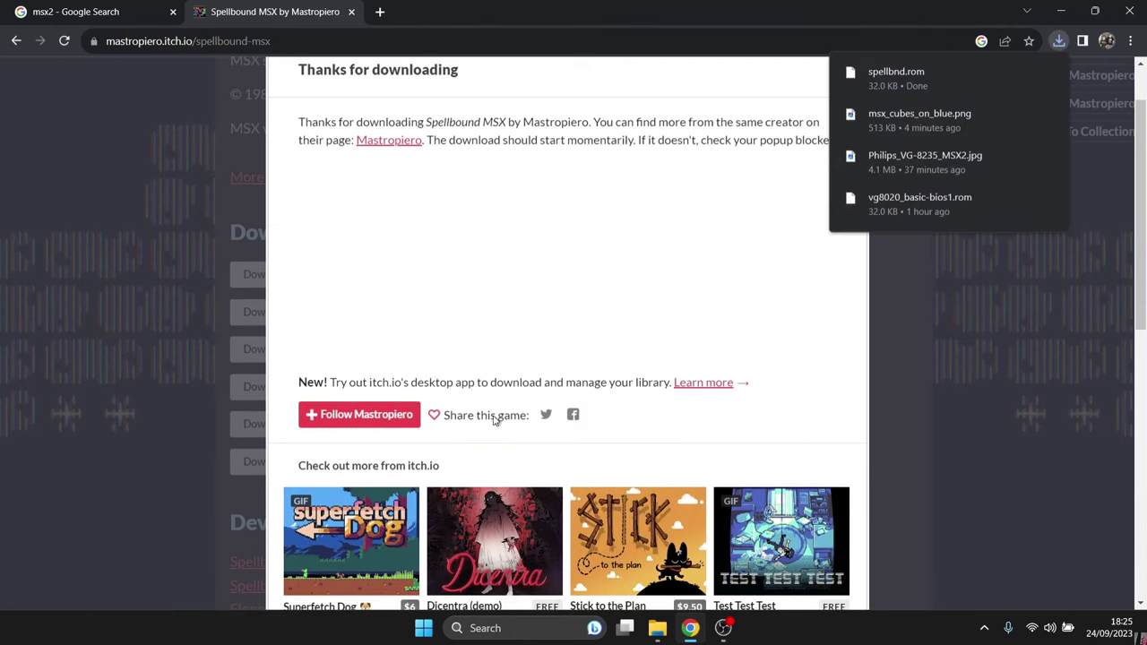
click(1017, 319)
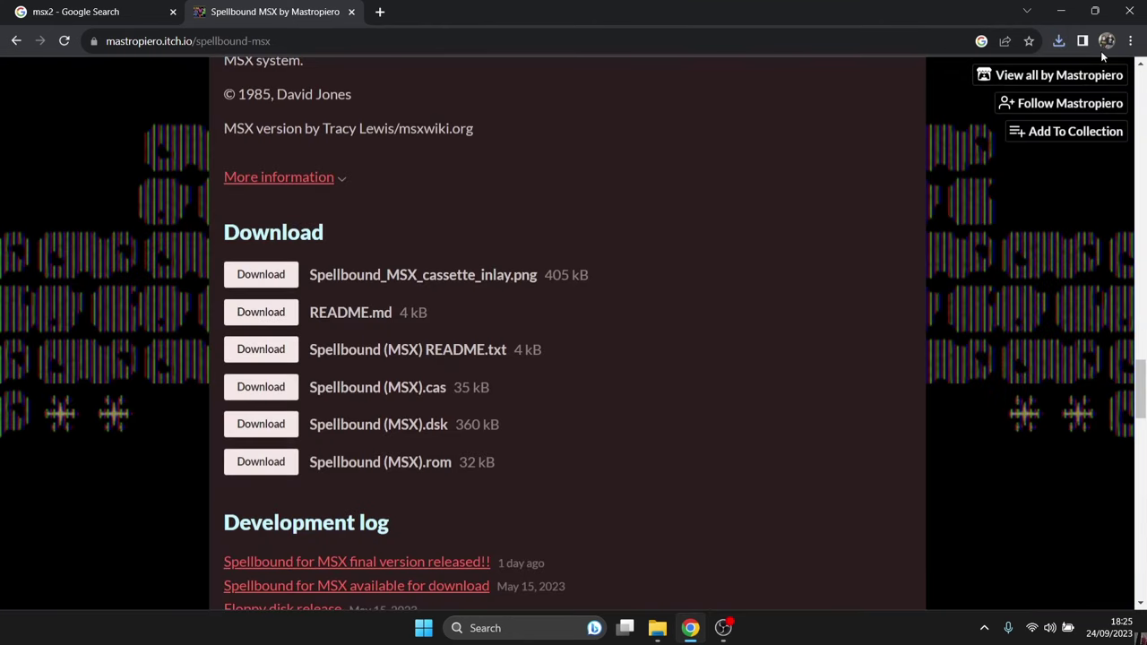
click(1055, 9)
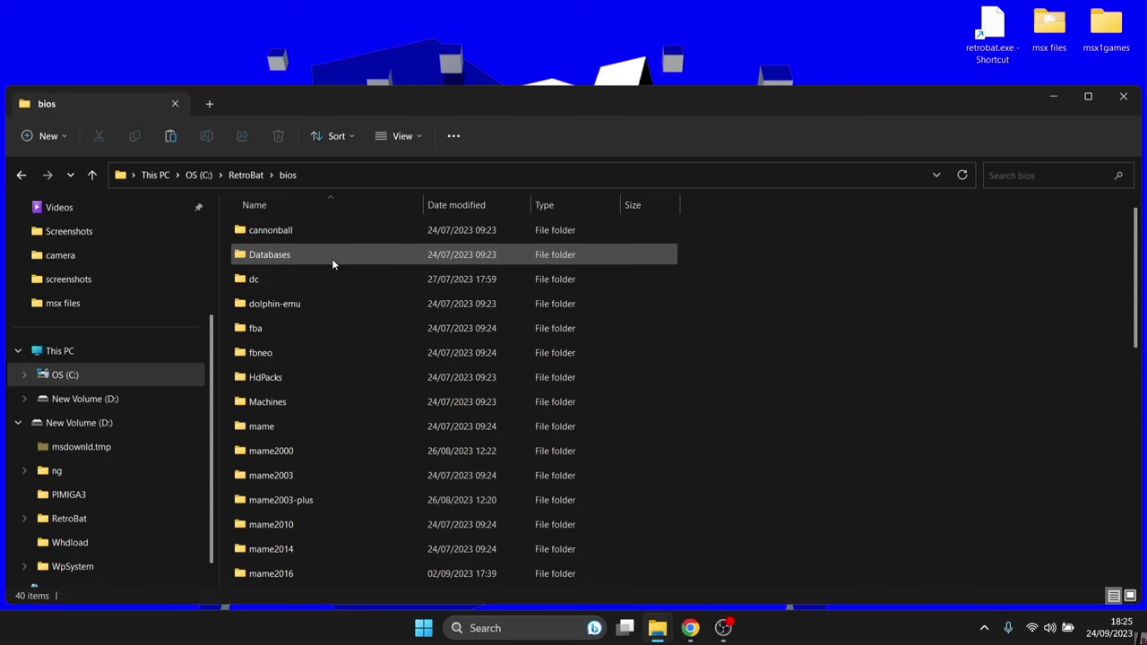
- Go up from the bios folder to RetroBat's main folder and open the msx2+ folder inside roms
key(alt+Up)
scroll(565, 381, down, 2)
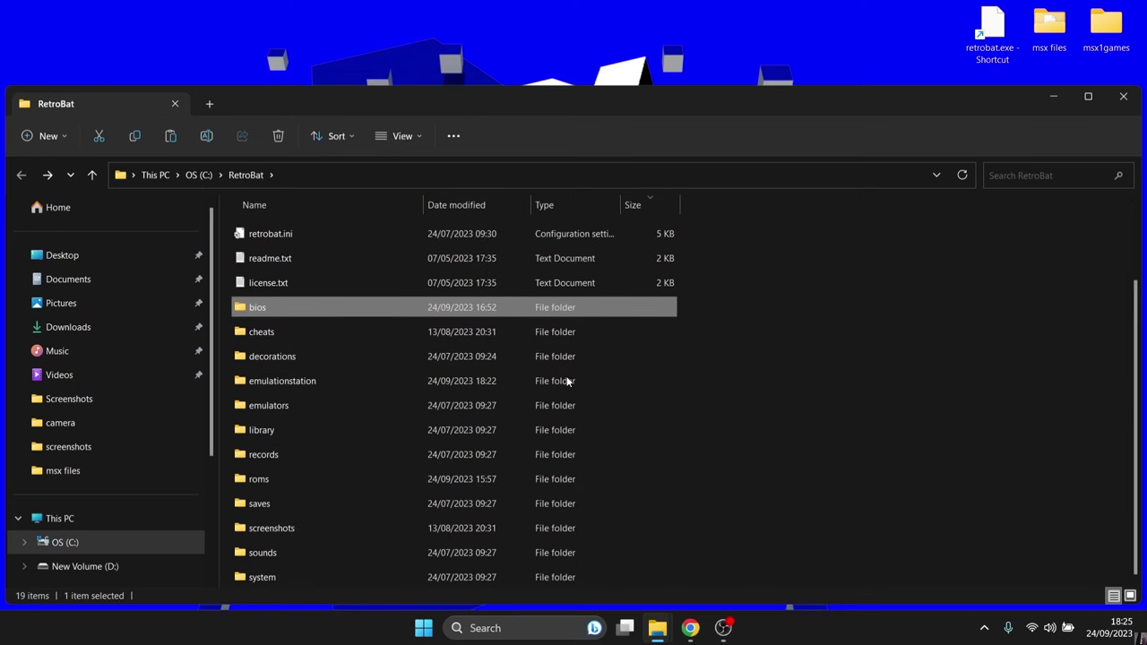
click(336, 484)
double_click(336, 484)
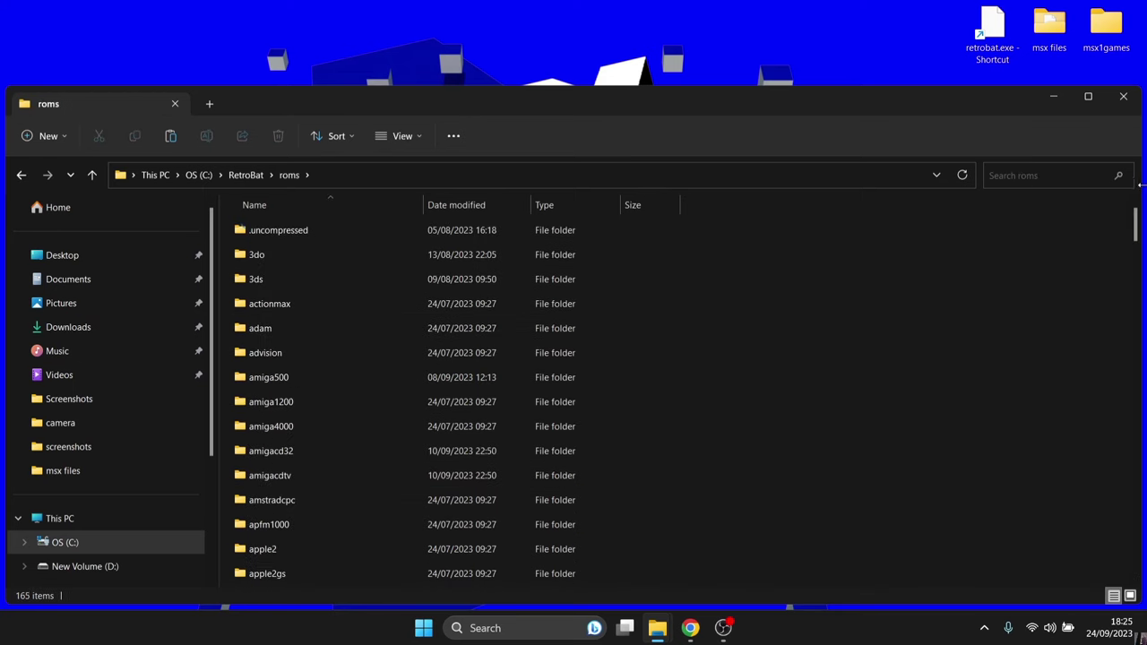
drag(1137, 224, 1142, 280)
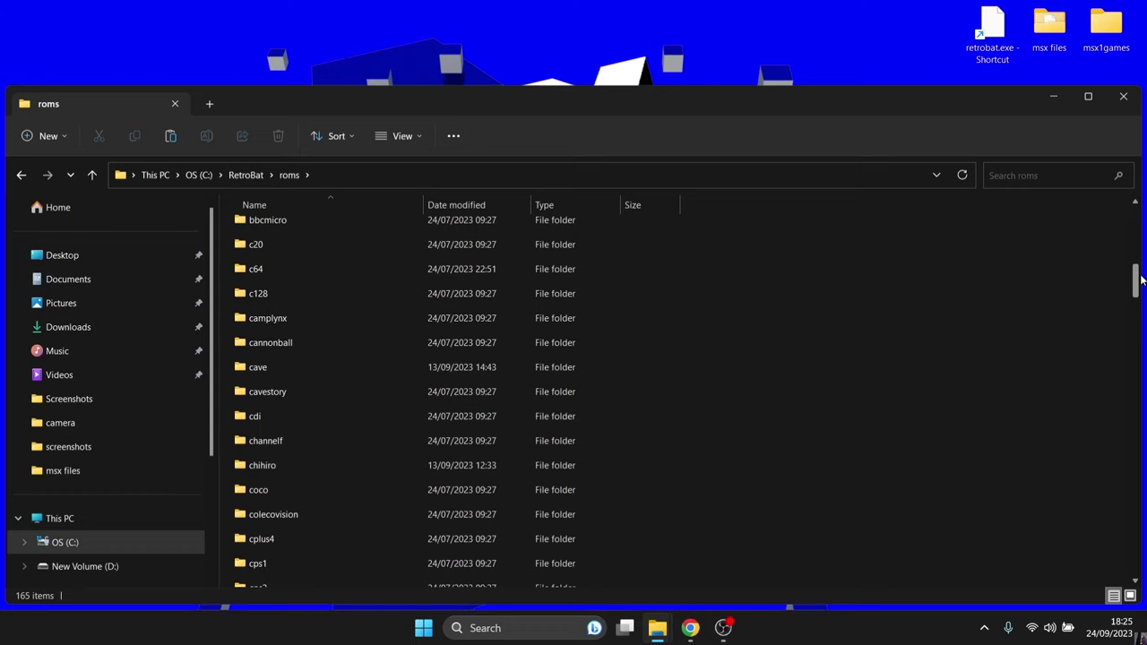
drag(1142, 281, 1145, 393)
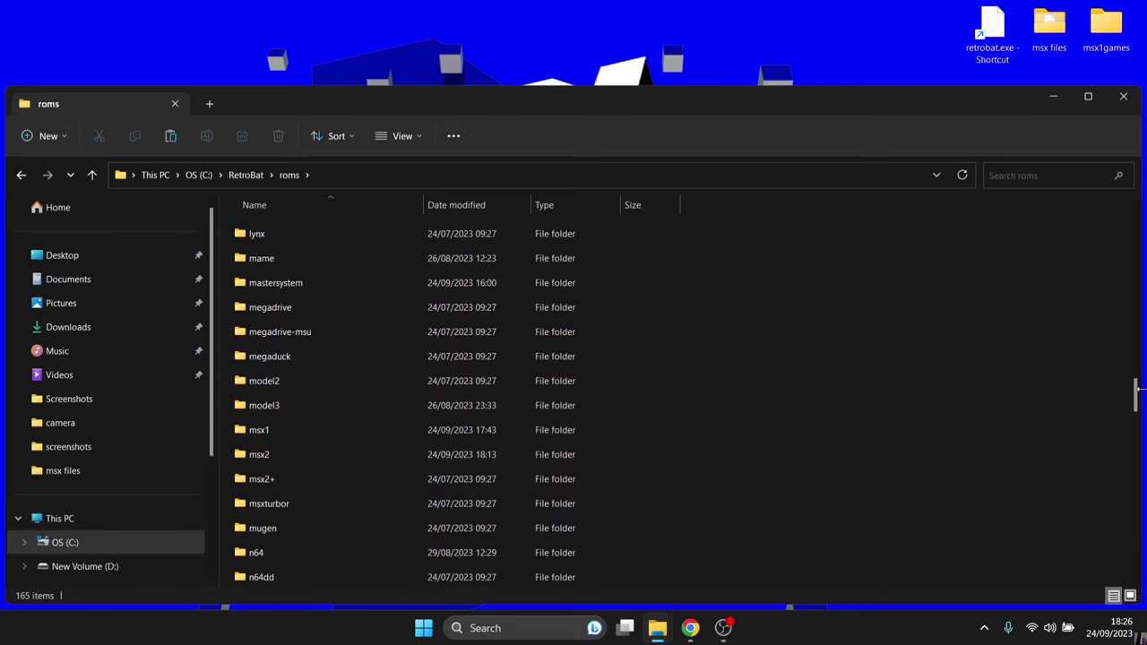
double_click(403, 483)
- Paste the copied spellbnd.rom file into the empty msx2+ folder
right_click(433, 361)
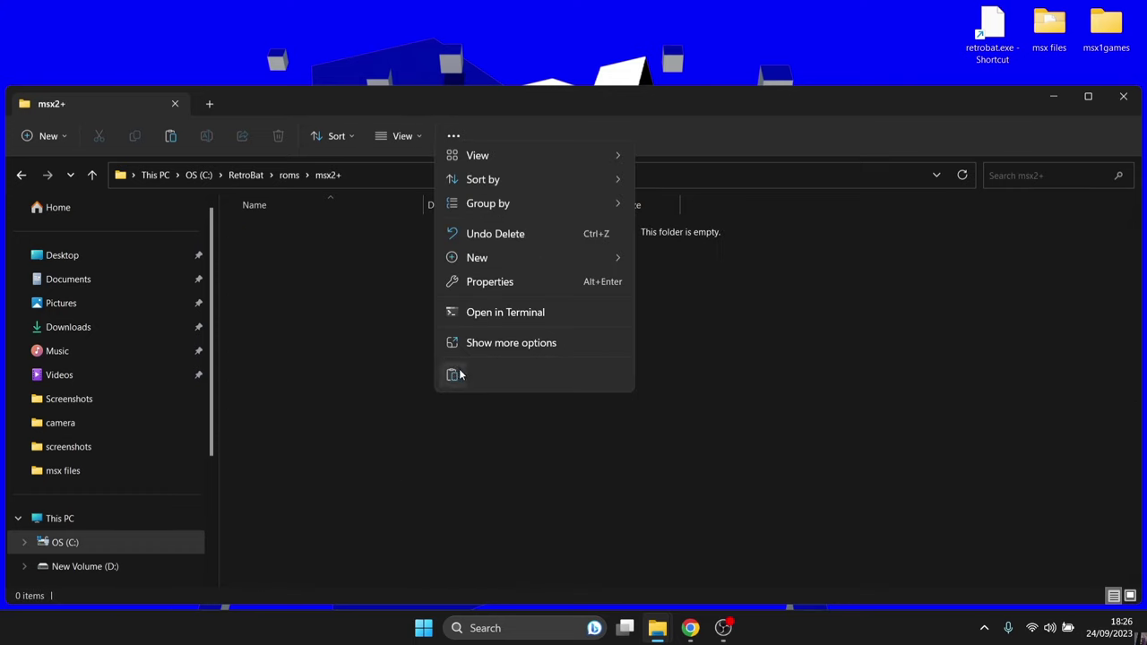
click(454, 377)
click(458, 379)
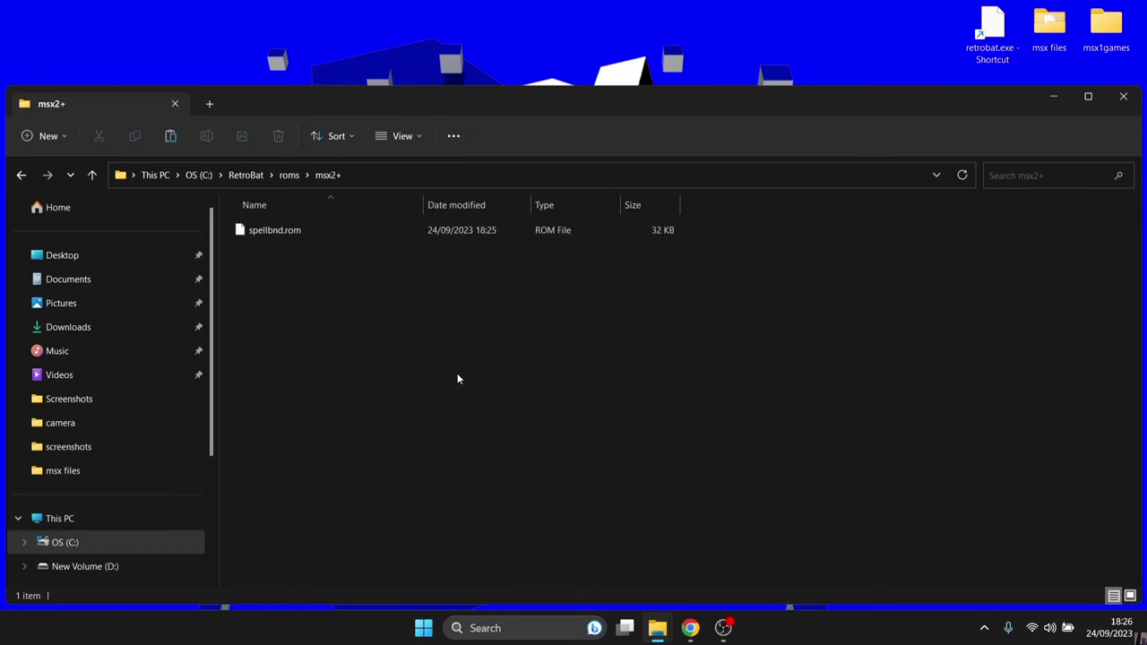
- Launch RetroBat from its desktop shortcut
double_click(1004, 34)
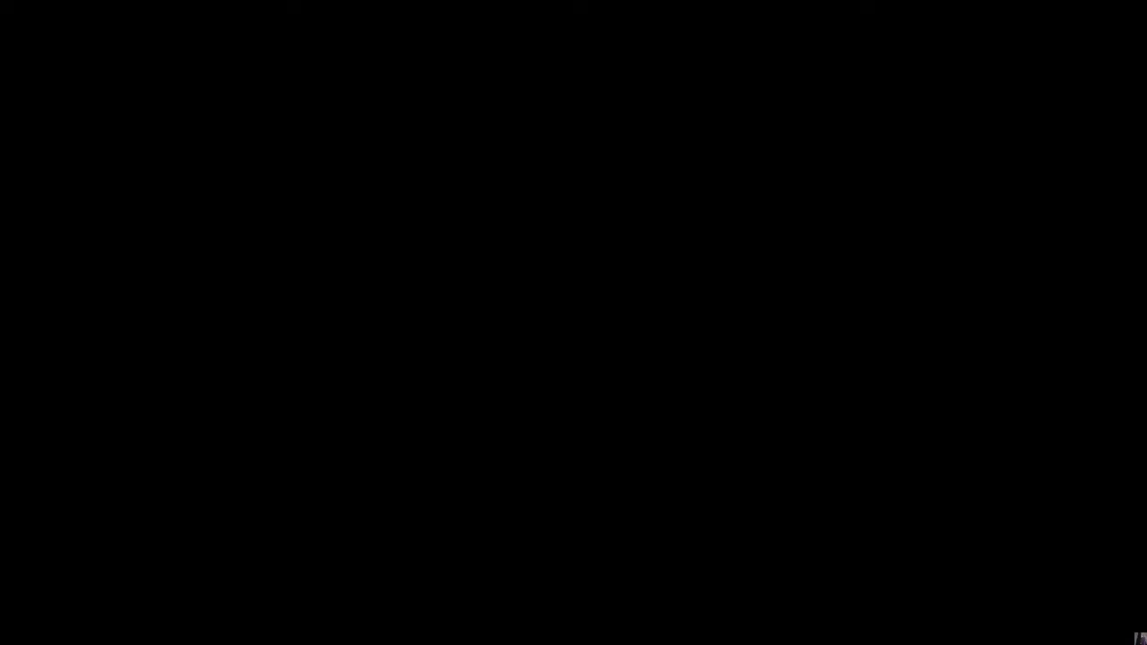